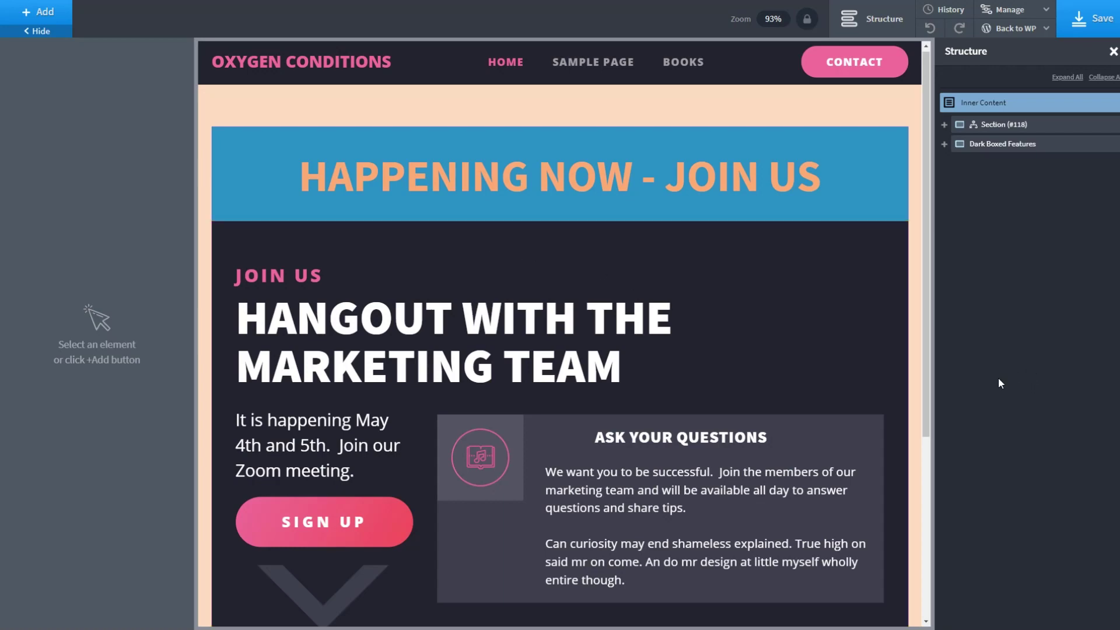
Step: Start a new display condition for the blue "Happening now - Join us" banner section, with the condition type set to AND
{"action": "left_click", "coordinate": [282, 133]}
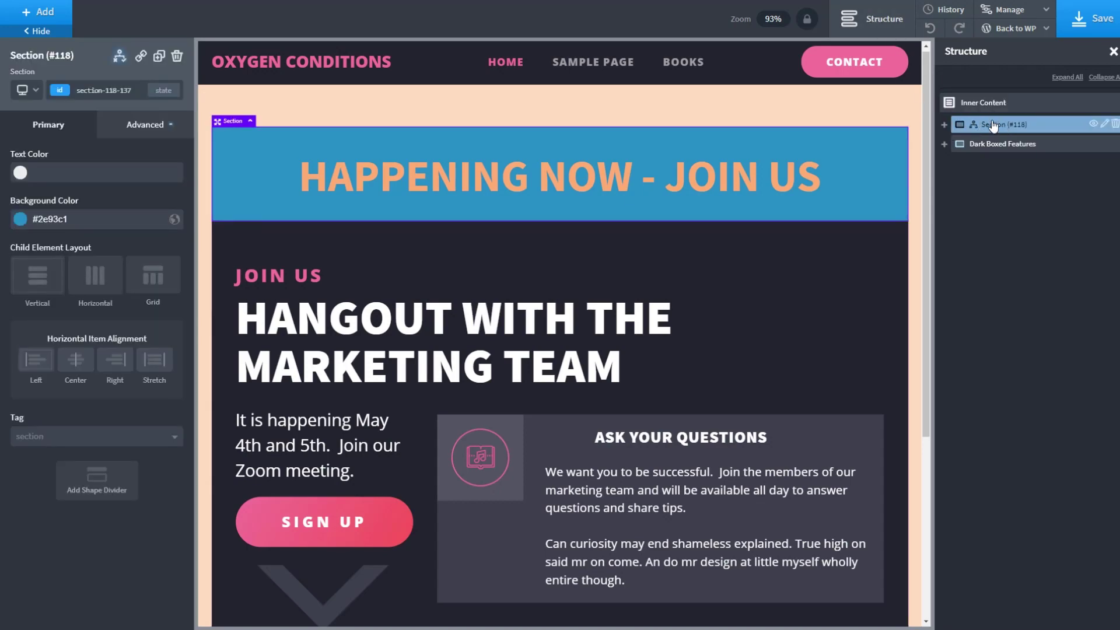
{"action": "left_click", "coordinate": [119, 57]}
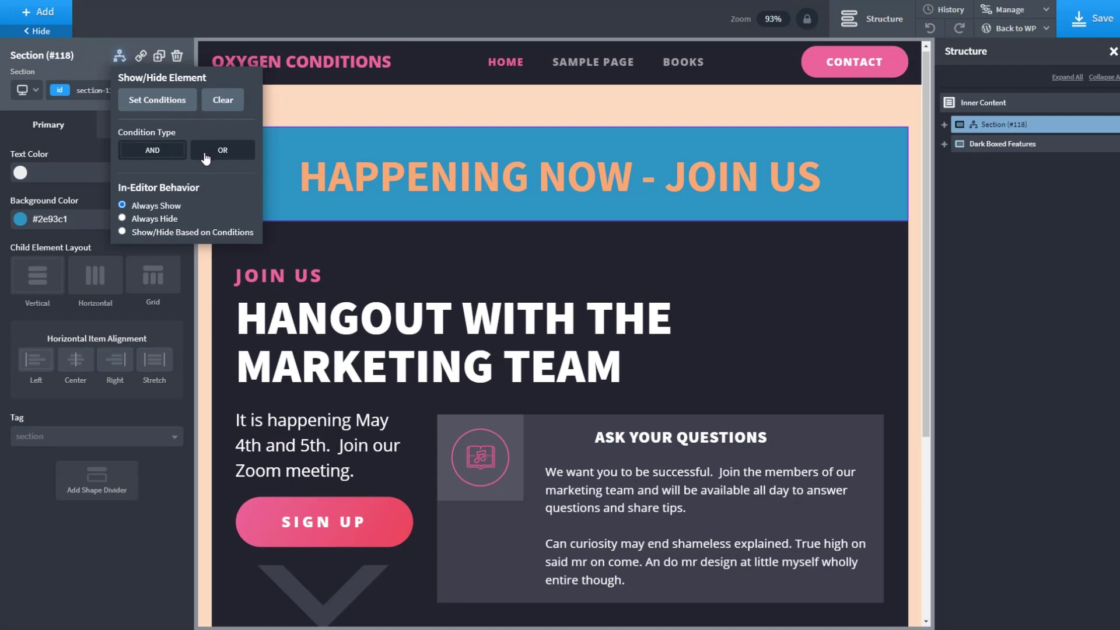
{"action": "left_click", "coordinate": [165, 155]}
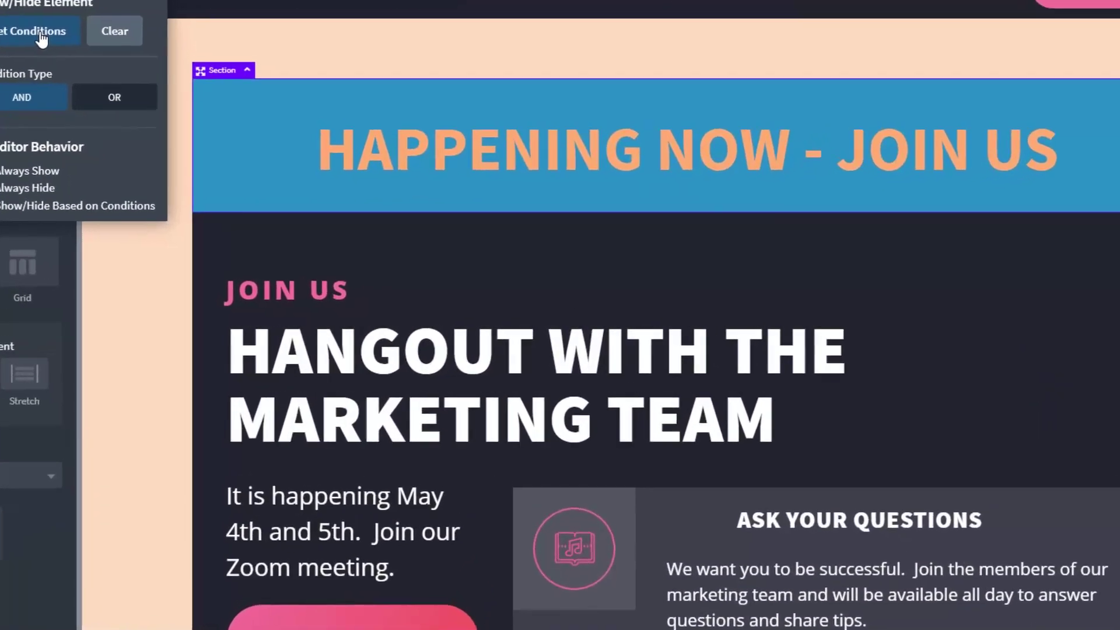
{"action": "left_click", "coordinate": [143, 92]}
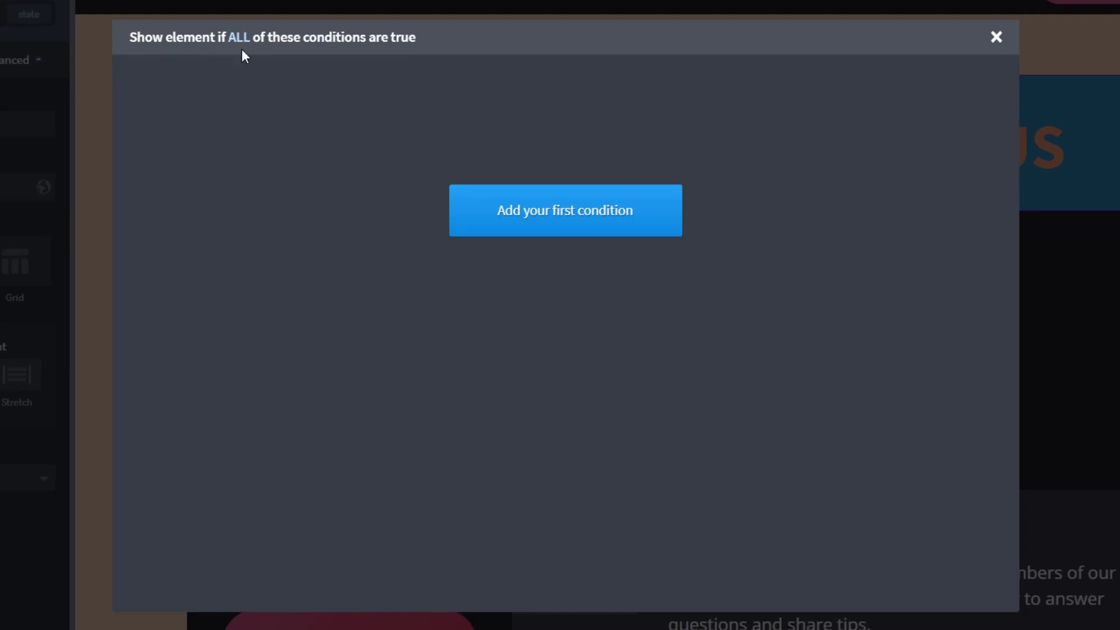
{"action": "left_click", "coordinate": [561, 216]}
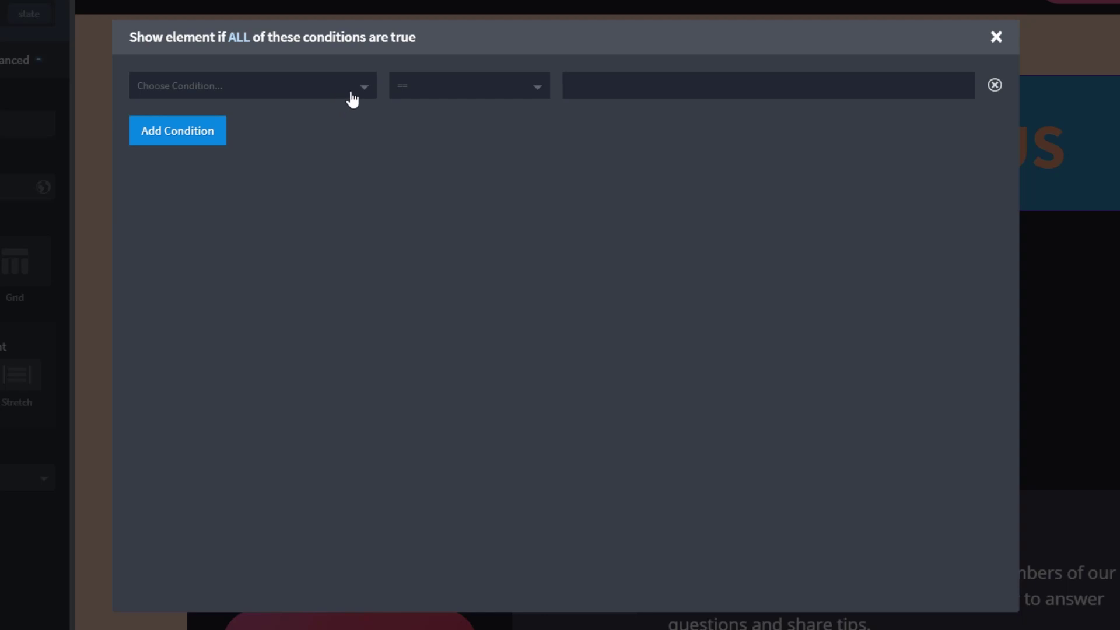
Step: Review the available condition types and choose Date for the first condition
{"action": "left_click", "coordinate": [364, 93]}
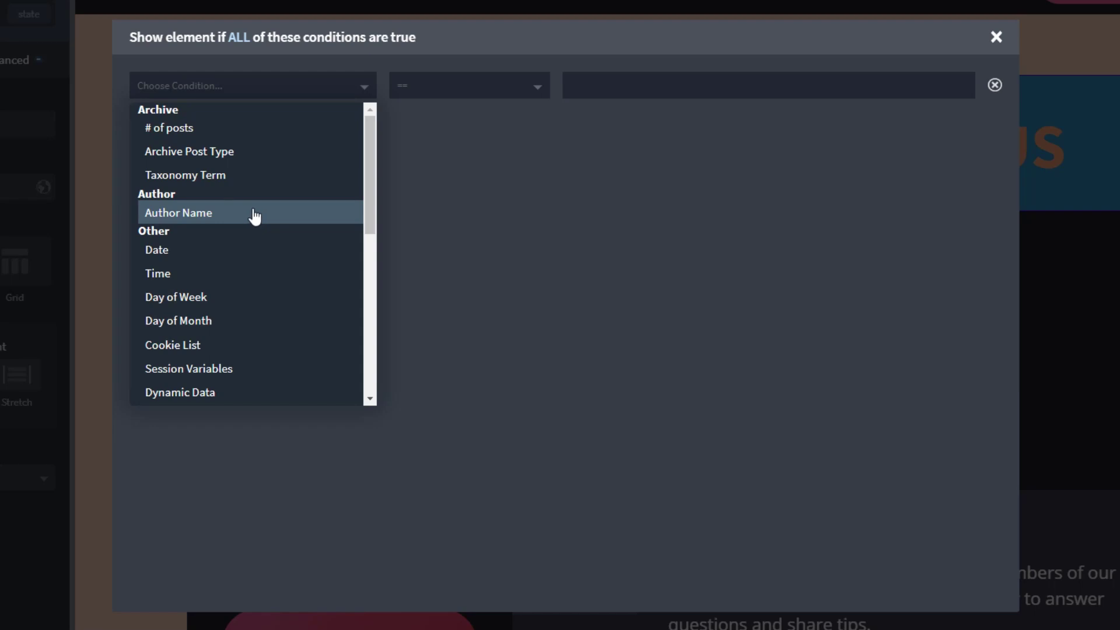
{"action": "scroll", "coordinate": [255, 216], "scroll_direction": "down", "scroll_amount": 3}
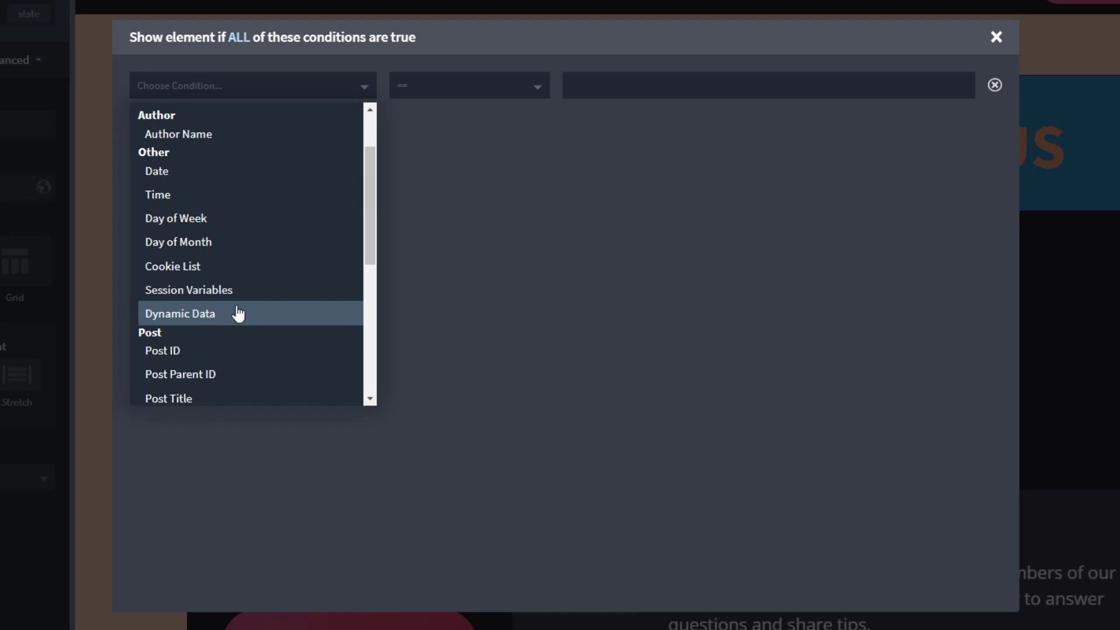
{"action": "scroll", "coordinate": [235, 315], "scroll_direction": "down", "scroll_amount": 3}
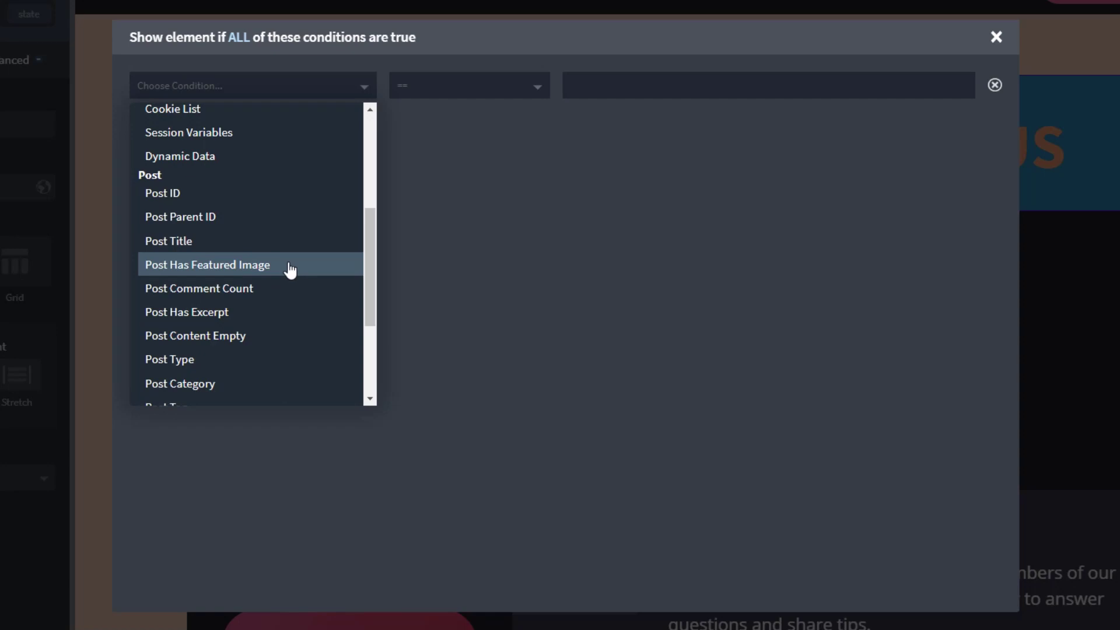
{"action": "scroll", "coordinate": [285, 265], "scroll_direction": "down", "scroll_amount": 1}
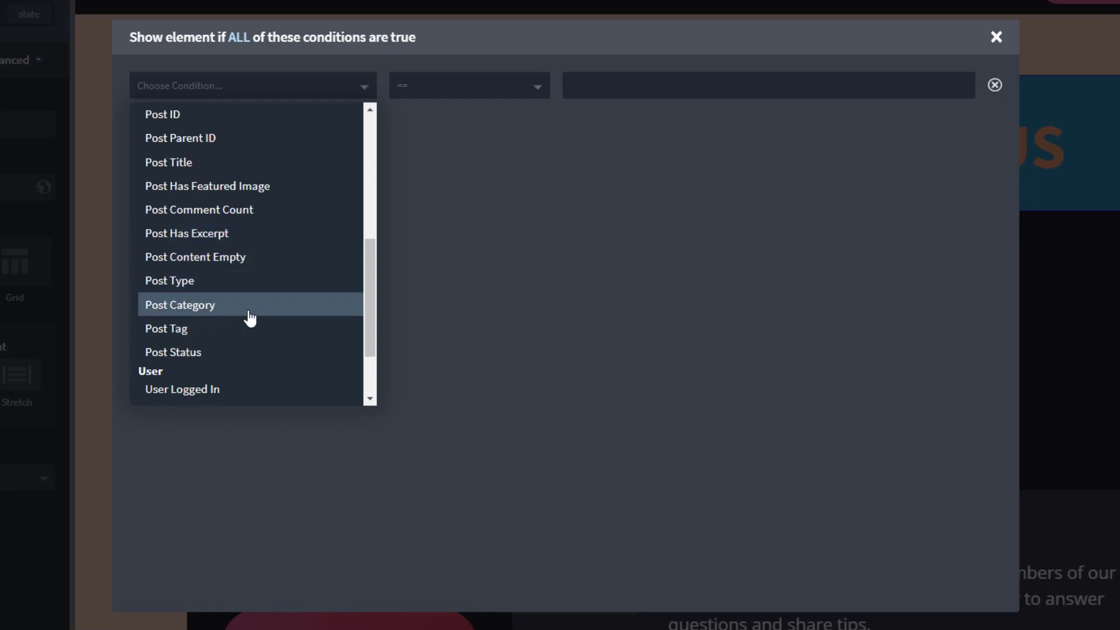
{"action": "scroll", "coordinate": [249, 318], "scroll_direction": "down", "scroll_amount": 2}
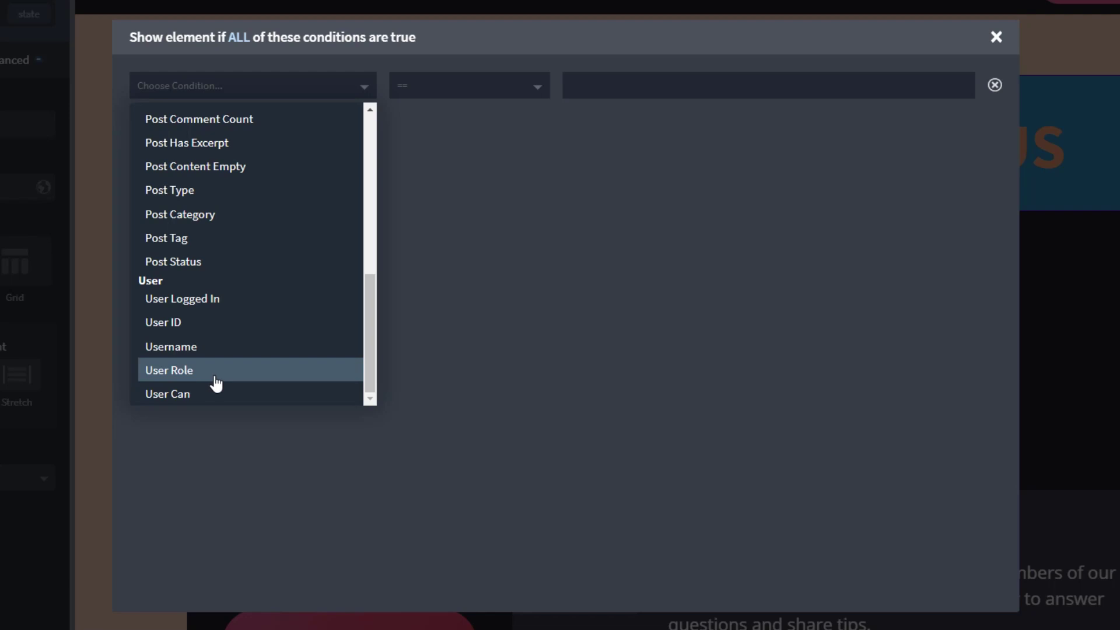
{"action": "scroll", "coordinate": [244, 315], "scroll_direction": "up", "scroll_amount": 5}
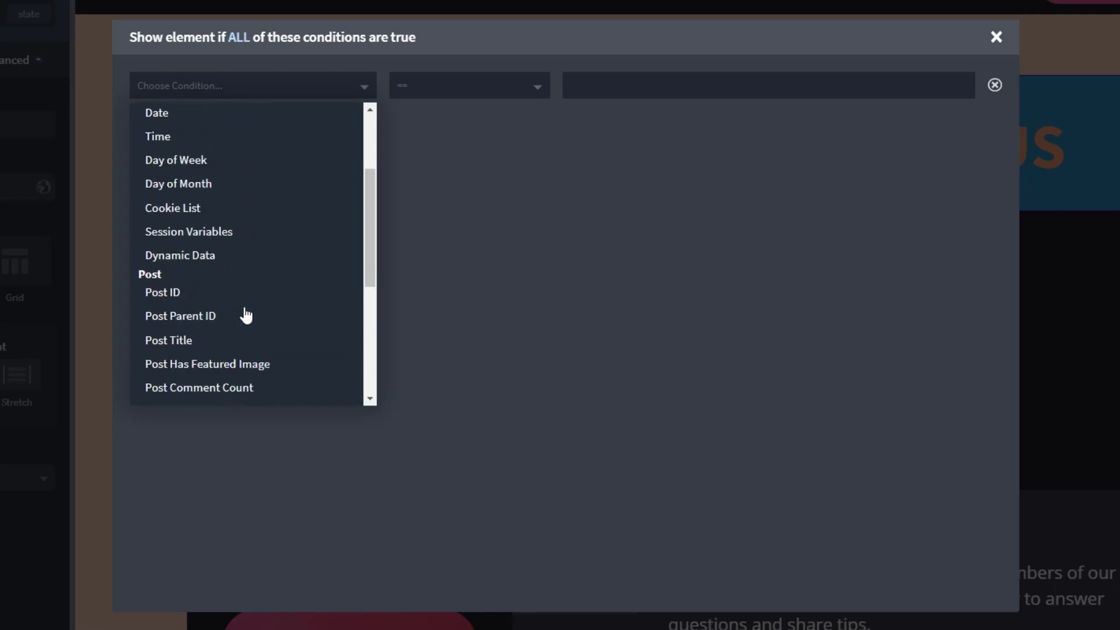
{"action": "scroll", "coordinate": [245, 316], "scroll_direction": "up", "scroll_amount": 3}
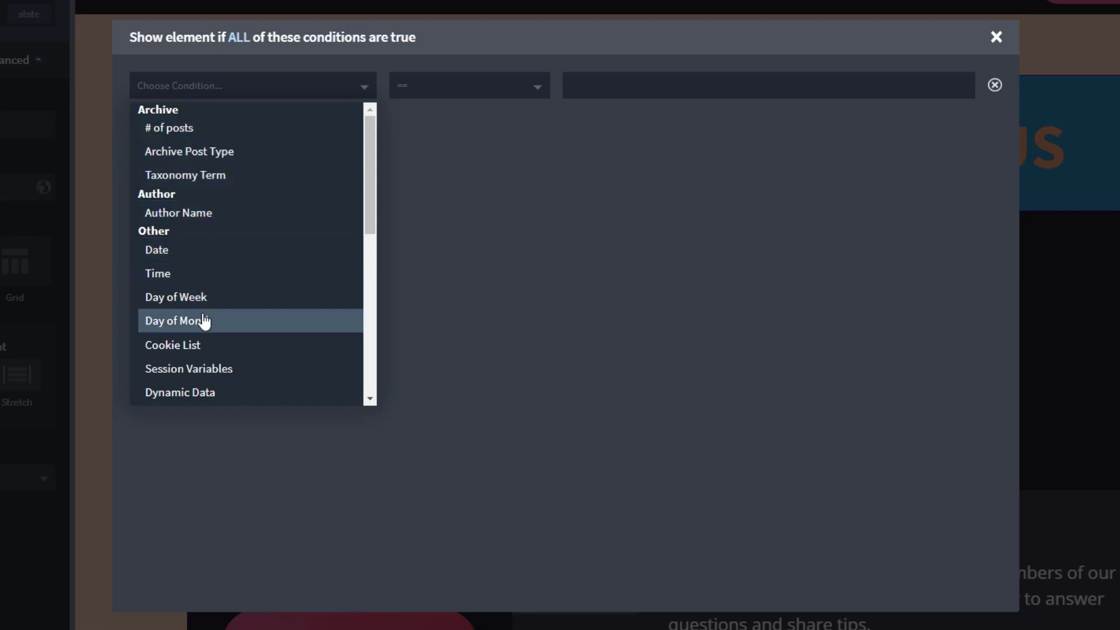
{"action": "left_click", "coordinate": [183, 259]}
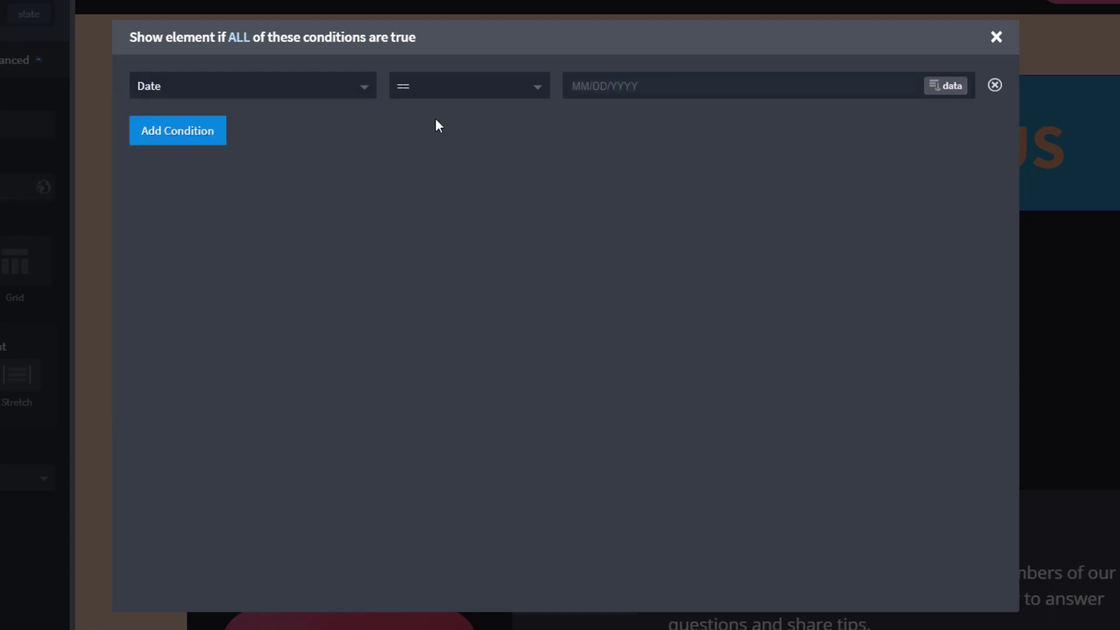
Step: Compare the operators offered for the Date and # of posts conditions, returning the condition to Date
{"action": "left_click", "coordinate": [536, 89]}
{"action": "left_click", "coordinate": [536, 88]}
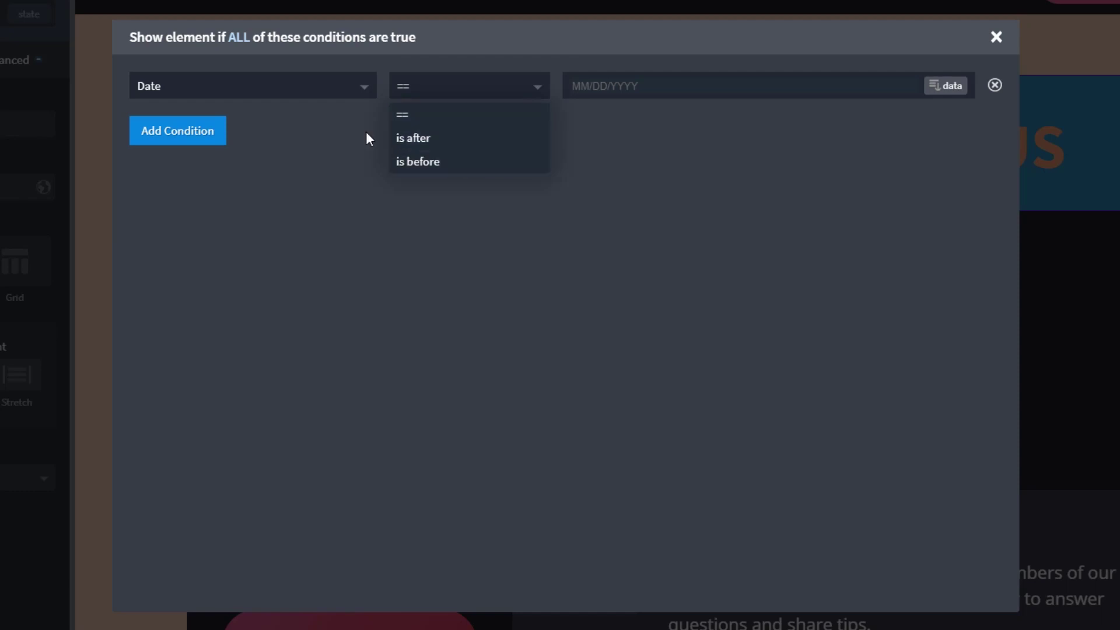
{"action": "left_click", "coordinate": [321, 93]}
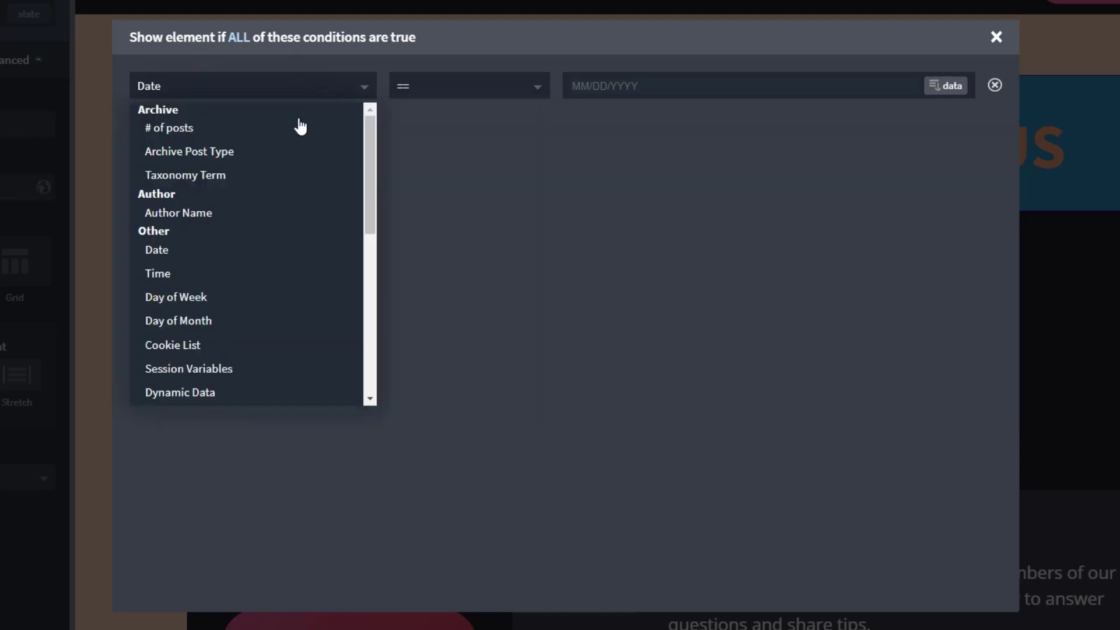
{"action": "left_click", "coordinate": [274, 128]}
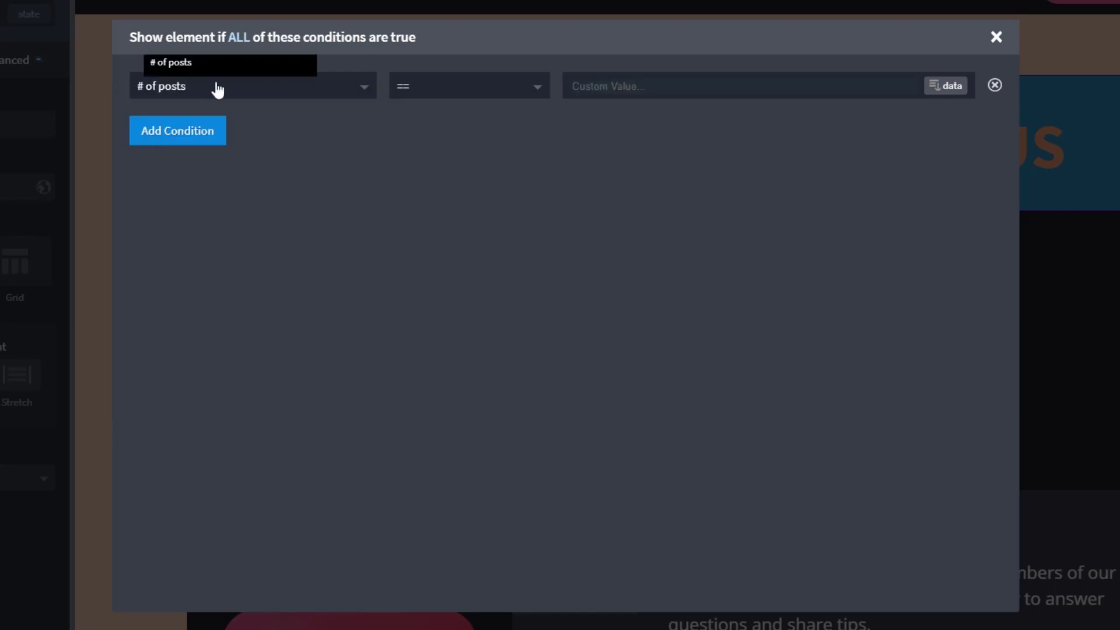
{"action": "left_click", "coordinate": [468, 92]}
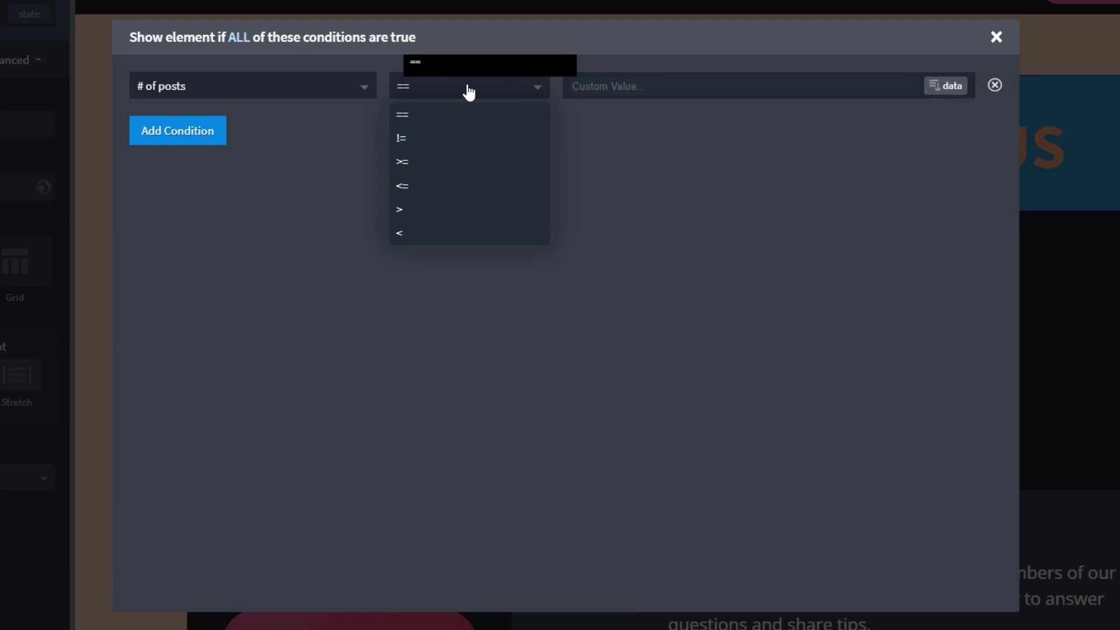
{"action": "left_click", "coordinate": [364, 92]}
{"action": "left_click", "coordinate": [193, 252]}
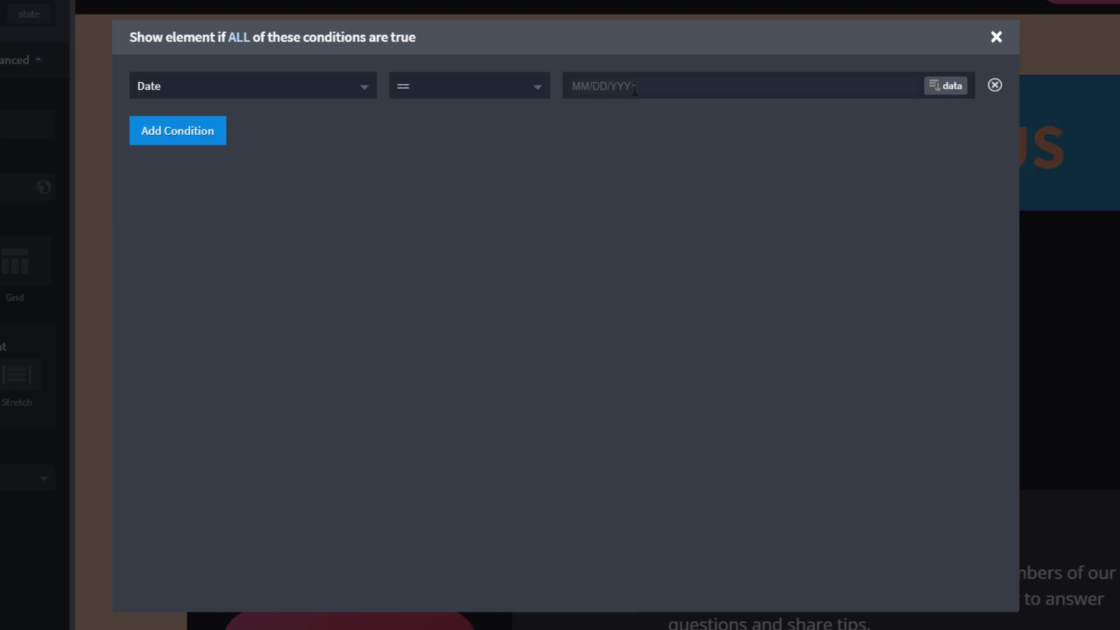
Step: Enter 05/04/2021 as the value of the Date condition
{"action": "left_click", "coordinate": [569, 96]}
{"action": "type", "text": "05/04/2021"}
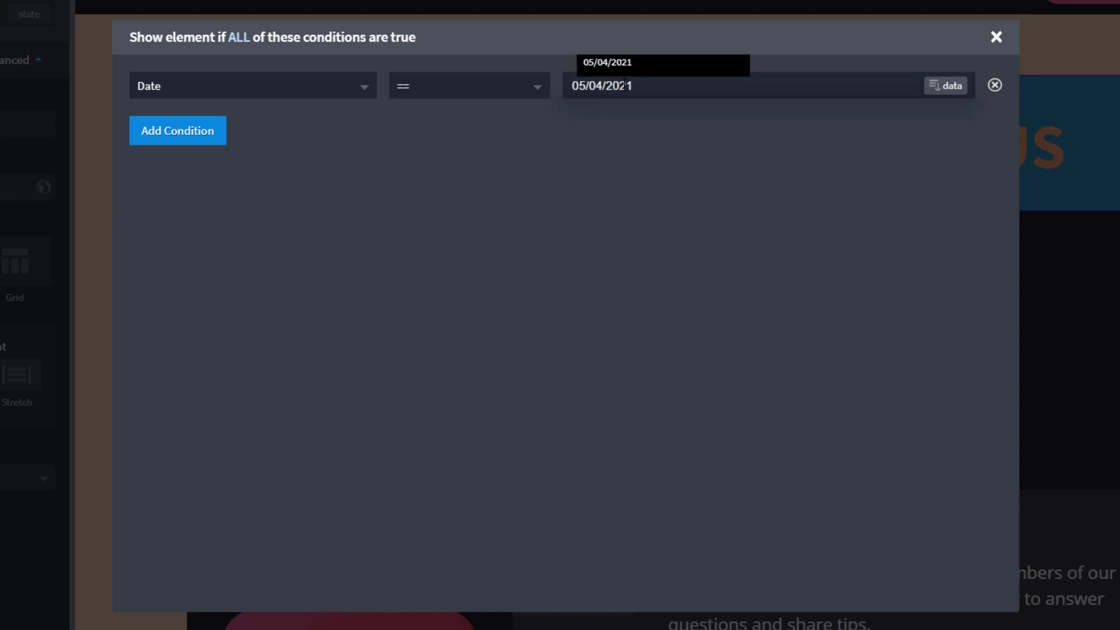
Step: Examine the dynamic data sources that could supply the Date condition's value, leaving the entered date in place
{"action": "left_click", "coordinate": [947, 86]}
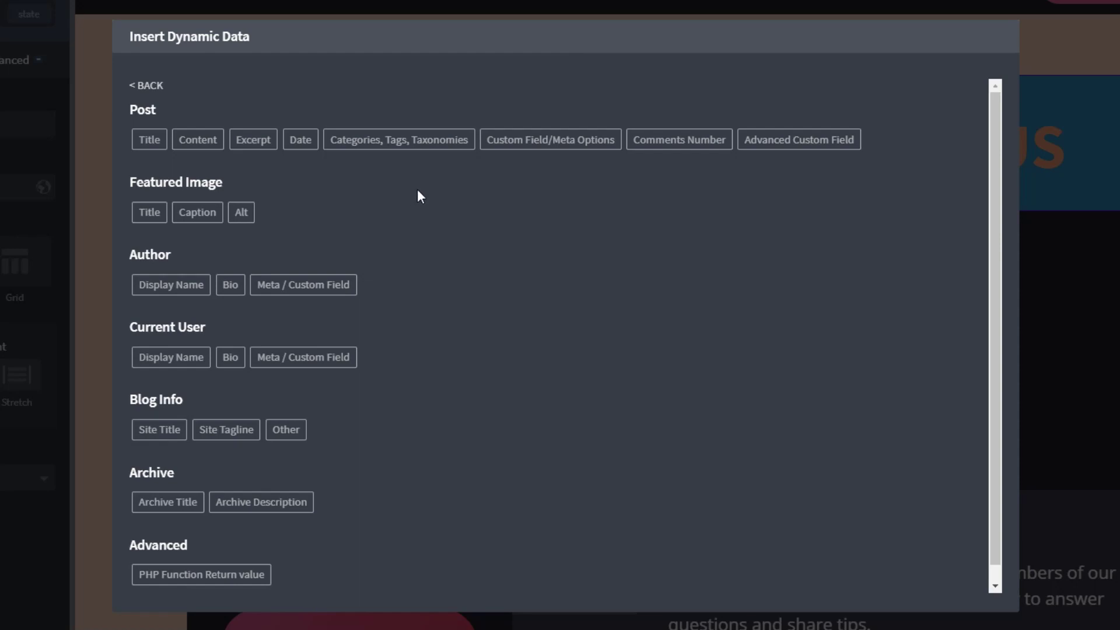
{"action": "scroll", "coordinate": [361, 170], "scroll_direction": "down", "scroll_amount": 1}
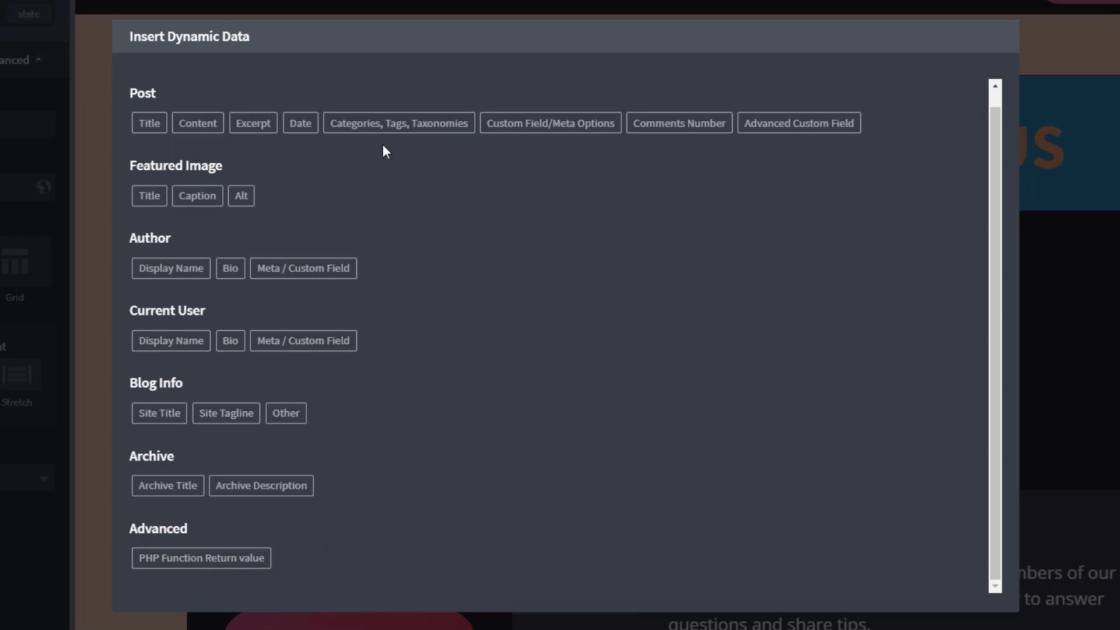
{"action": "left_click_drag", "start_coordinate": [993, 145], "coordinate": [957, 103]}
{"action": "left_click", "coordinate": [182, 85]}
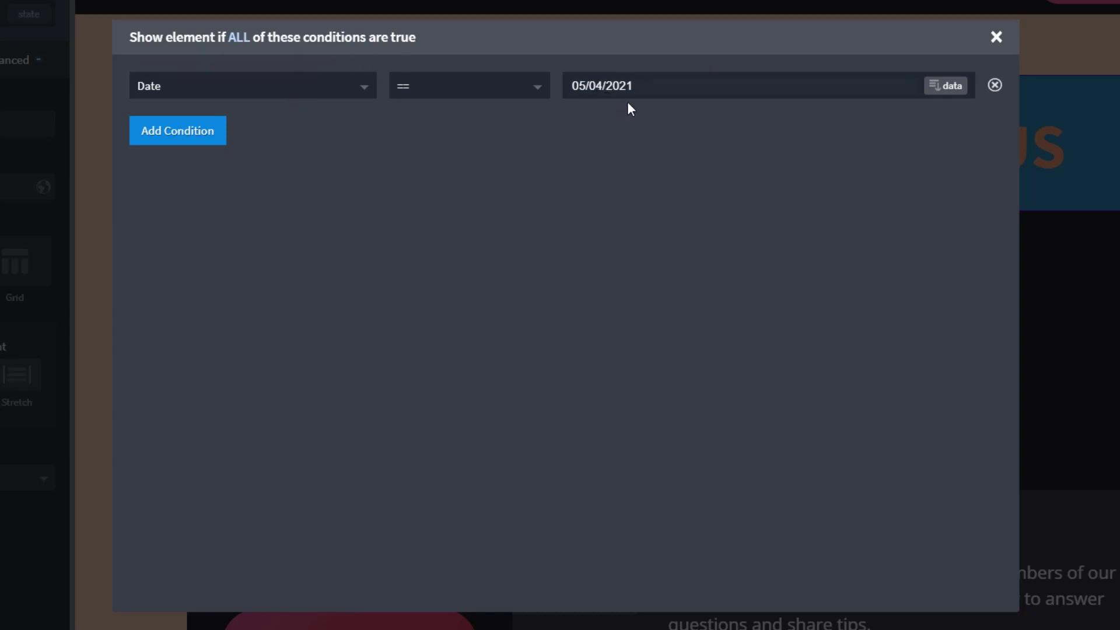
Step: Change the Date condition to "is after" with the value 05/03/2021
{"action": "left_click", "coordinate": [535, 88]}
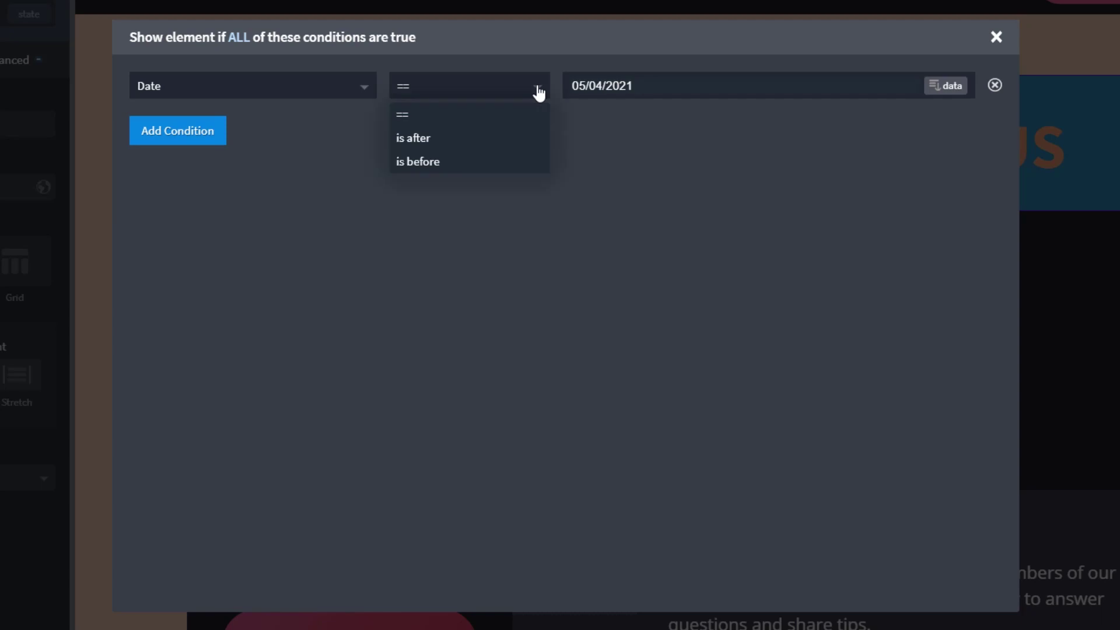
{"action": "left_click", "coordinate": [426, 143]}
{"action": "left_click", "coordinate": [604, 87]}
{"action": "key", "text": "BackSpace"}
{"action": "type", "text": "3"}
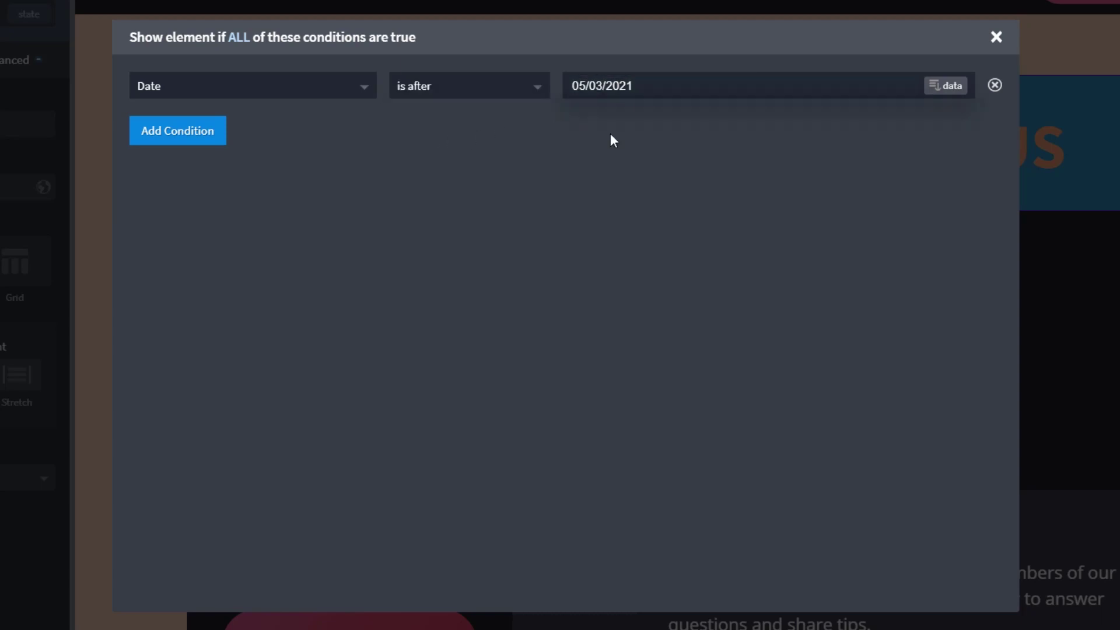
Step: Add a second Date condition using "is before" with the value 05/06/2021, and close the conditions dialog
{"action": "left_click", "coordinate": [186, 130]}
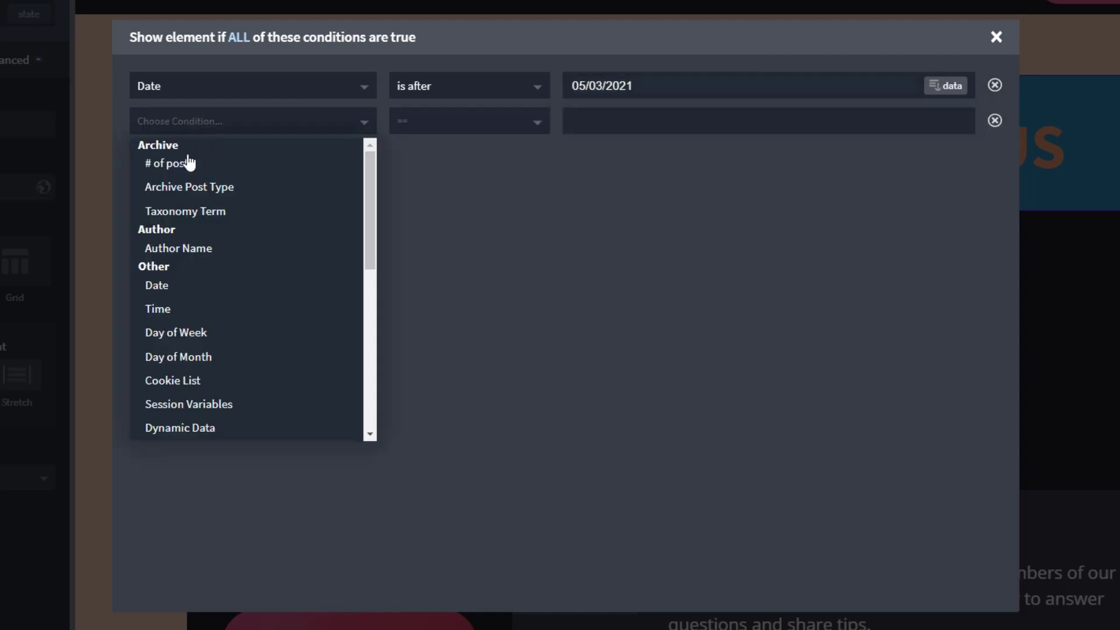
{"action": "left_click", "coordinate": [185, 286]}
{"action": "left_click", "coordinate": [477, 130]}
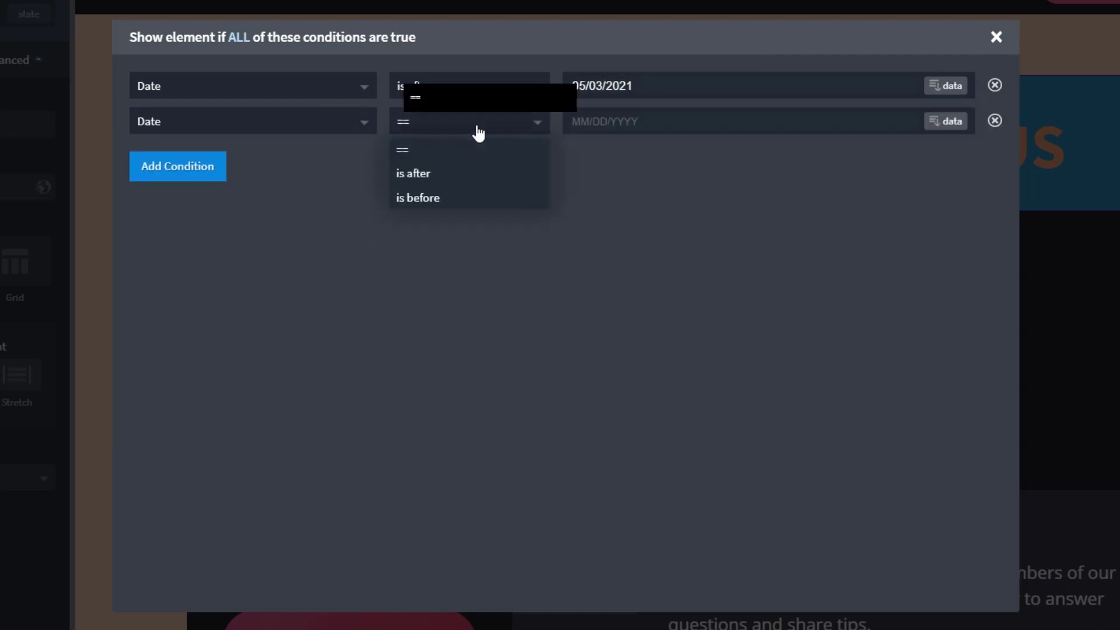
{"action": "left_click", "coordinate": [443, 198]}
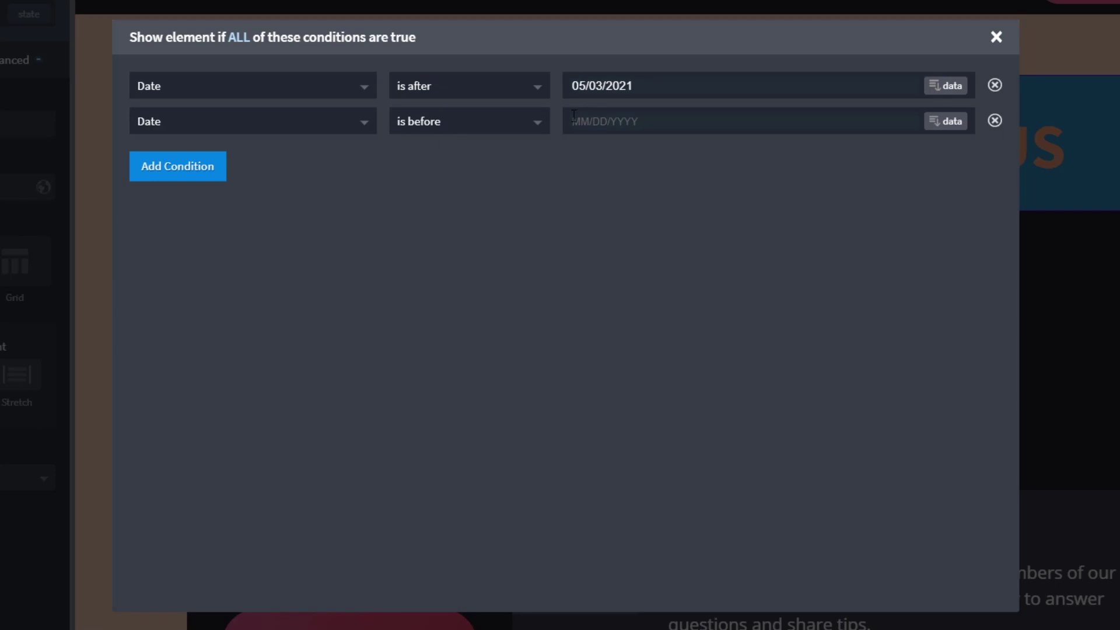
{"action": "left_click", "coordinate": [578, 122]}
{"action": "type", "text": "05/06/2021"}
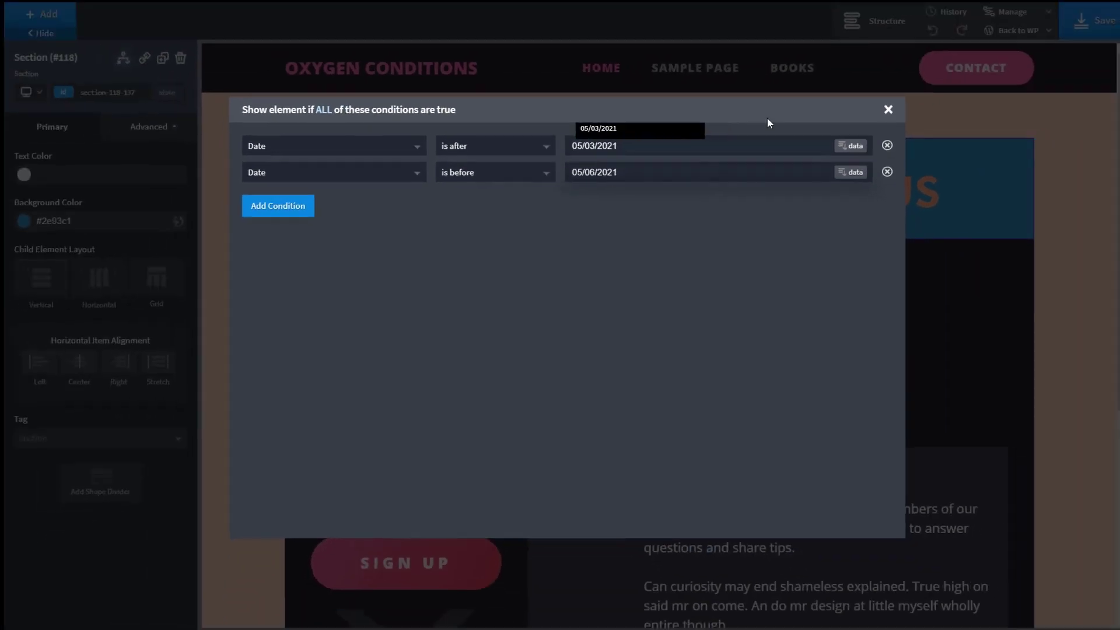
{"action": "left_click", "coordinate": [888, 110]}
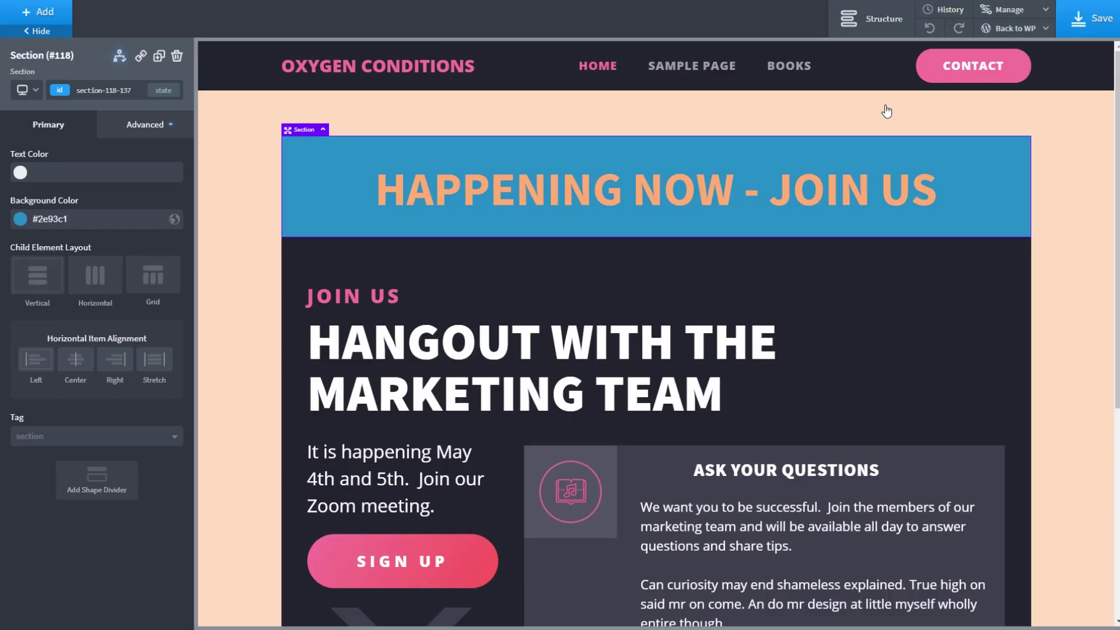
Step: Save the page and check the banner on the live home page against the computer's current date
{"action": "left_click", "coordinate": [1080, 21]}
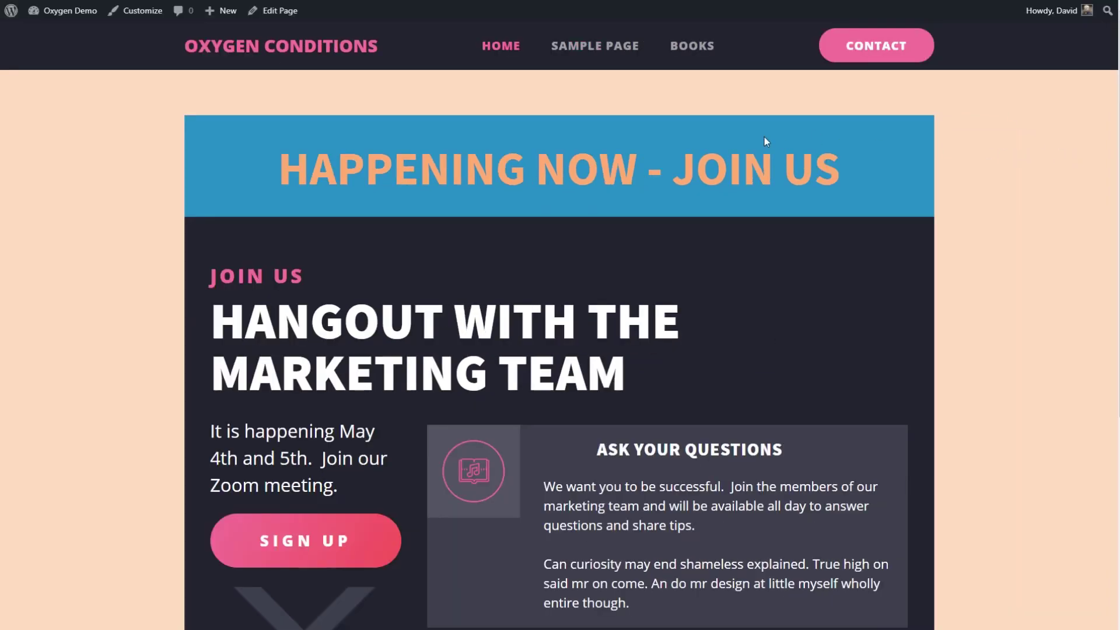
{"action": "left_click", "coordinate": [1030, 629]}
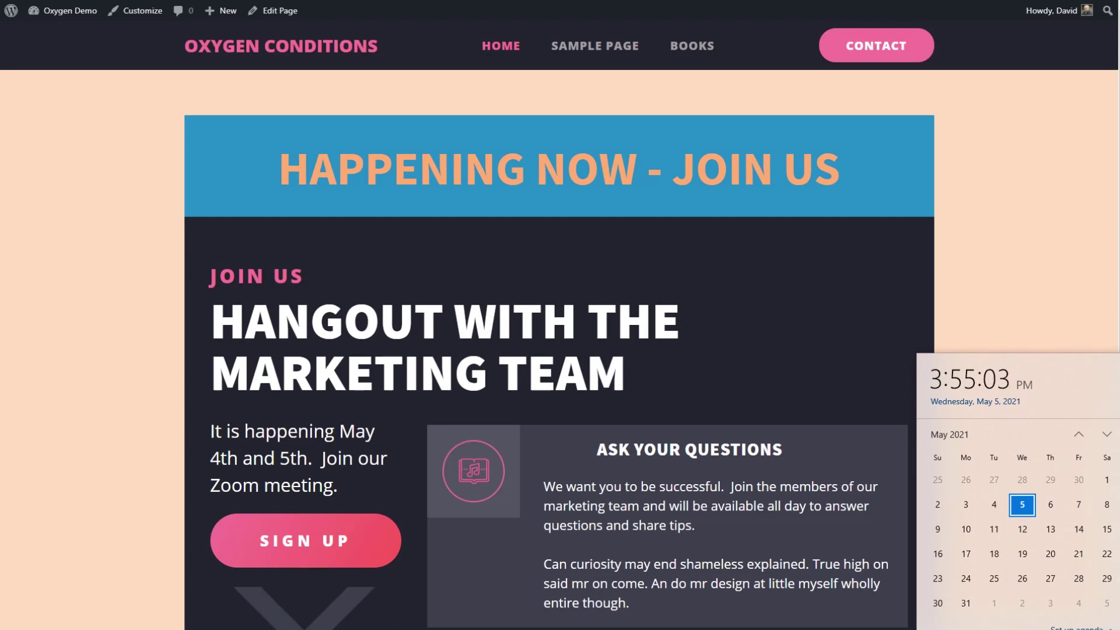
{"action": "left_click", "coordinate": [123, 161]}
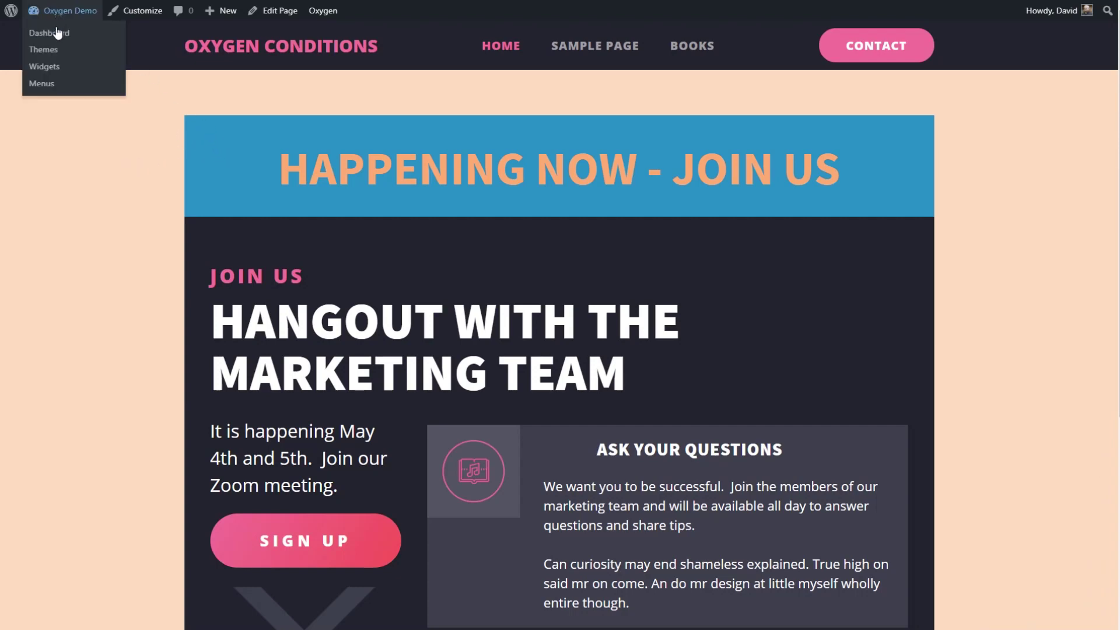
Step: Reopen the Home page in the Oxygen builder from the WordPress Pages list
{"action": "left_click", "coordinate": [57, 36]}
{"action": "left_click", "coordinate": [33, 161]}
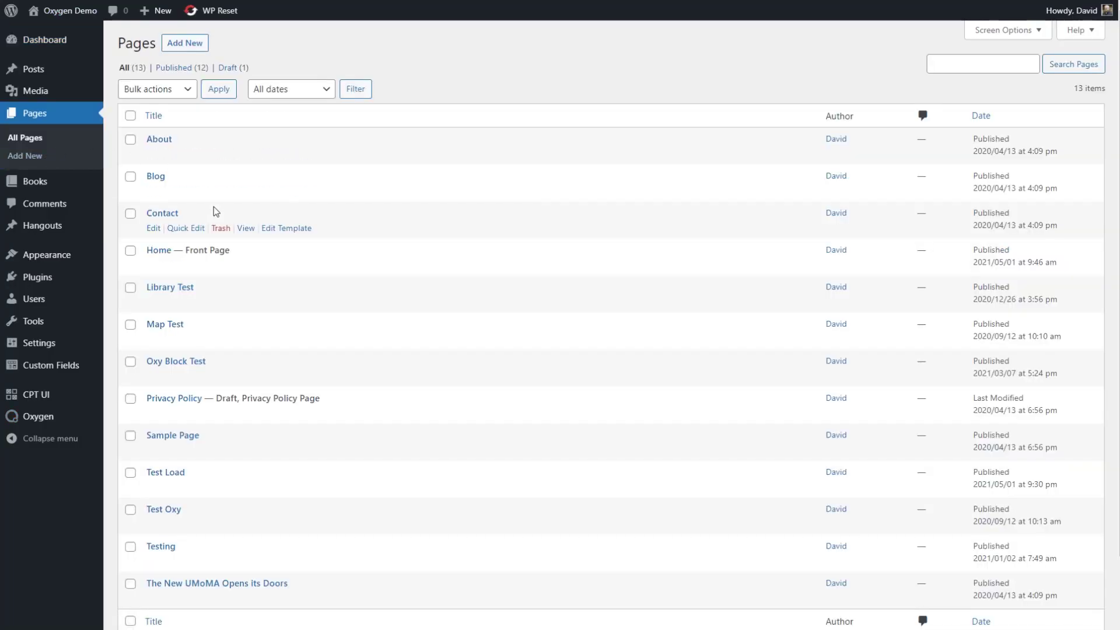
{"action": "left_click", "coordinate": [291, 266]}
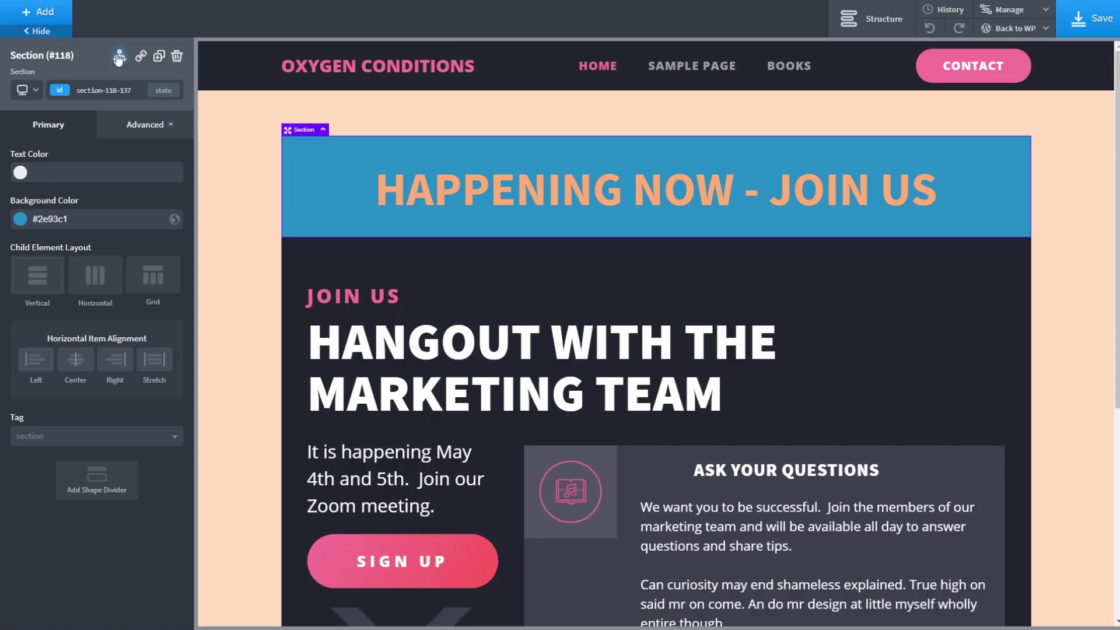
Step: Set the banner section's Date conditions to after 05/05/2021 and before 05/07/2021
{"action": "left_click", "coordinate": [120, 57]}
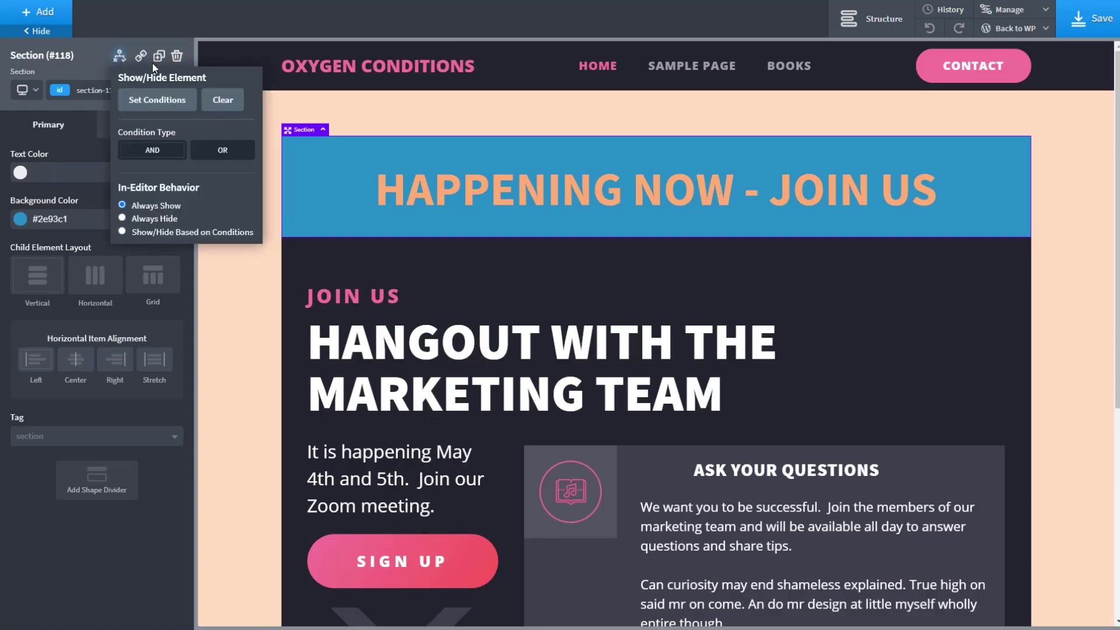
{"action": "left_click", "coordinate": [175, 105]}
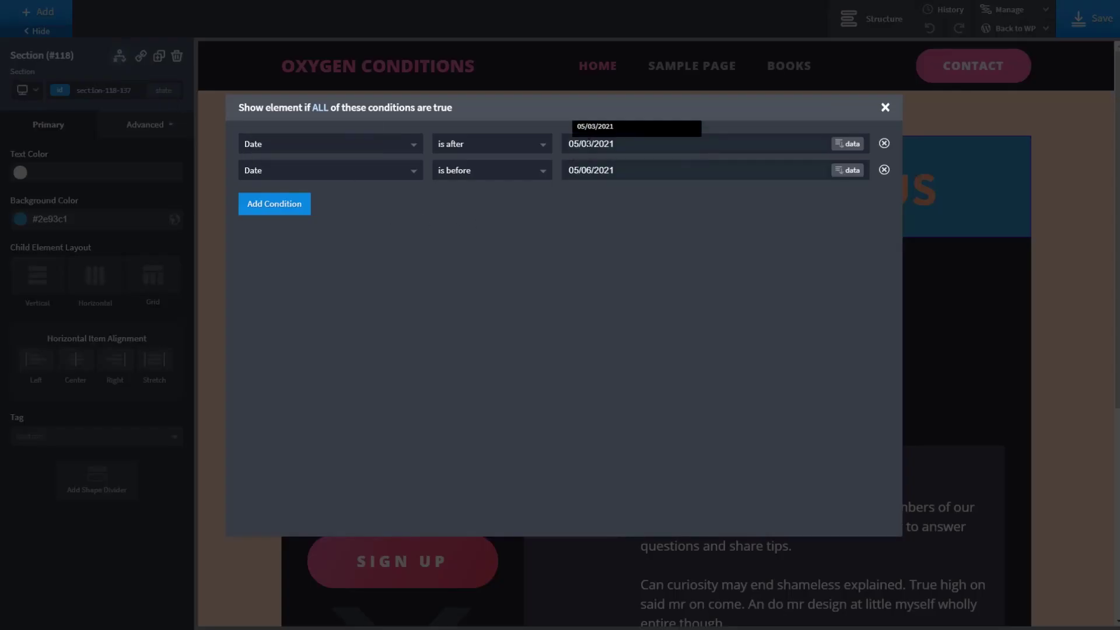
{"action": "key", "text": "Delete"}
{"action": "type", "text": "5"}
{"action": "left_click", "coordinate": [885, 107]}
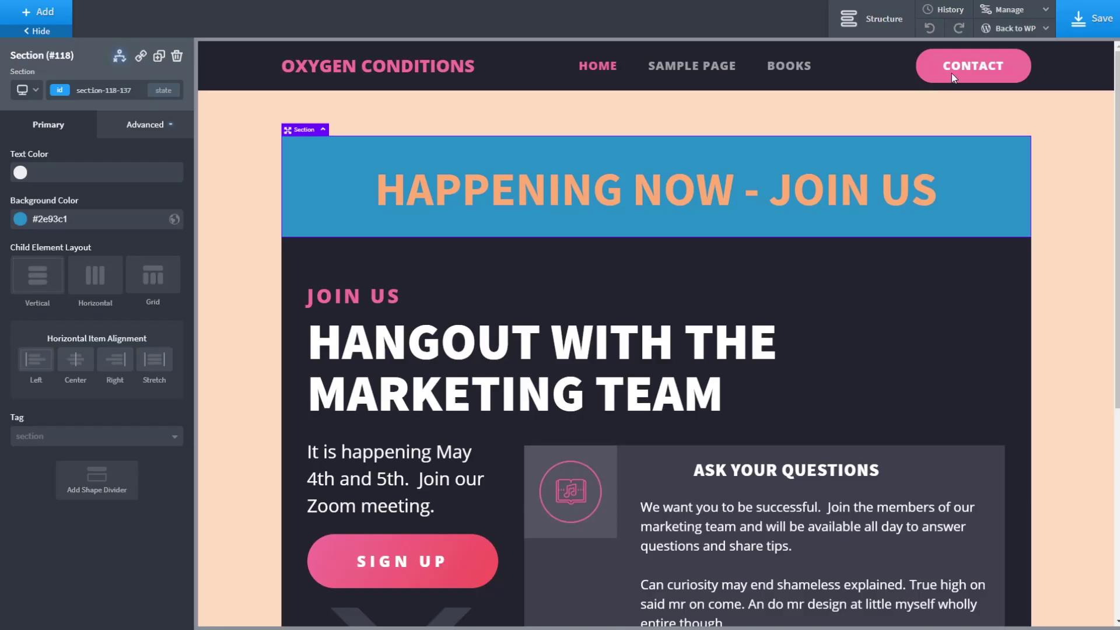
Step: Save the page and check the banner section on the live front end
{"action": "left_click", "coordinate": [1088, 14]}
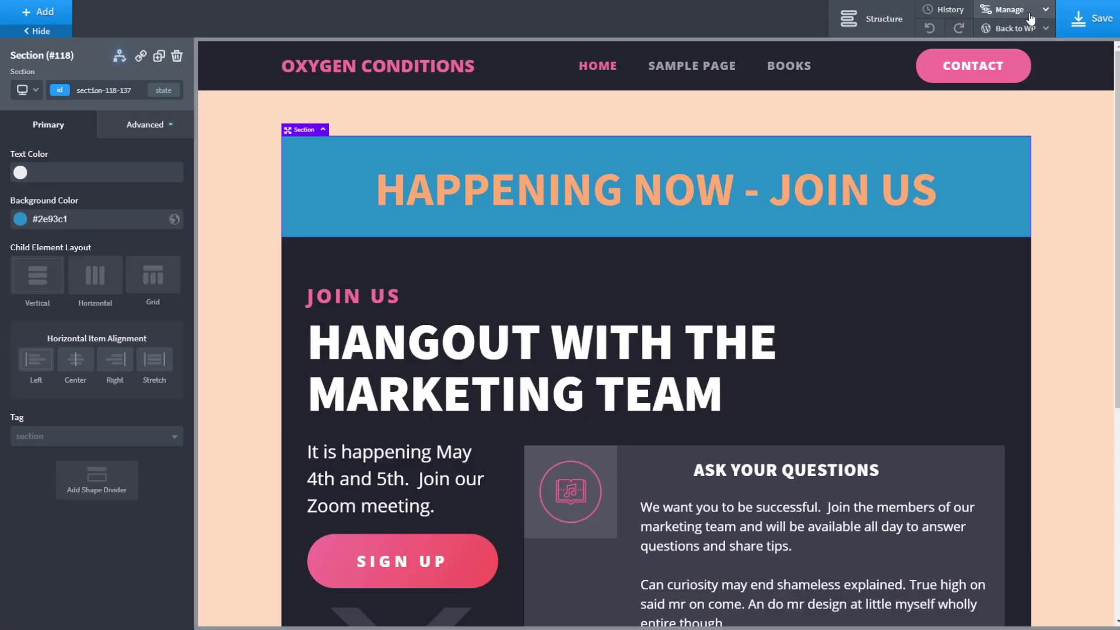
{"action": "left_click", "coordinate": [1045, 28]}
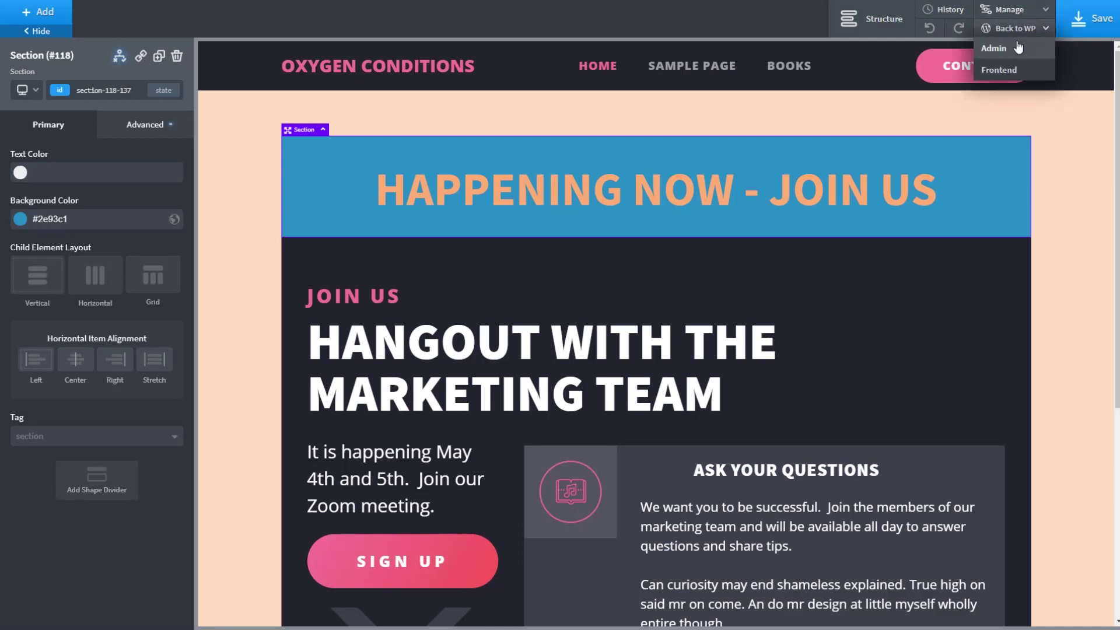
{"action": "left_click", "coordinate": [994, 71]}
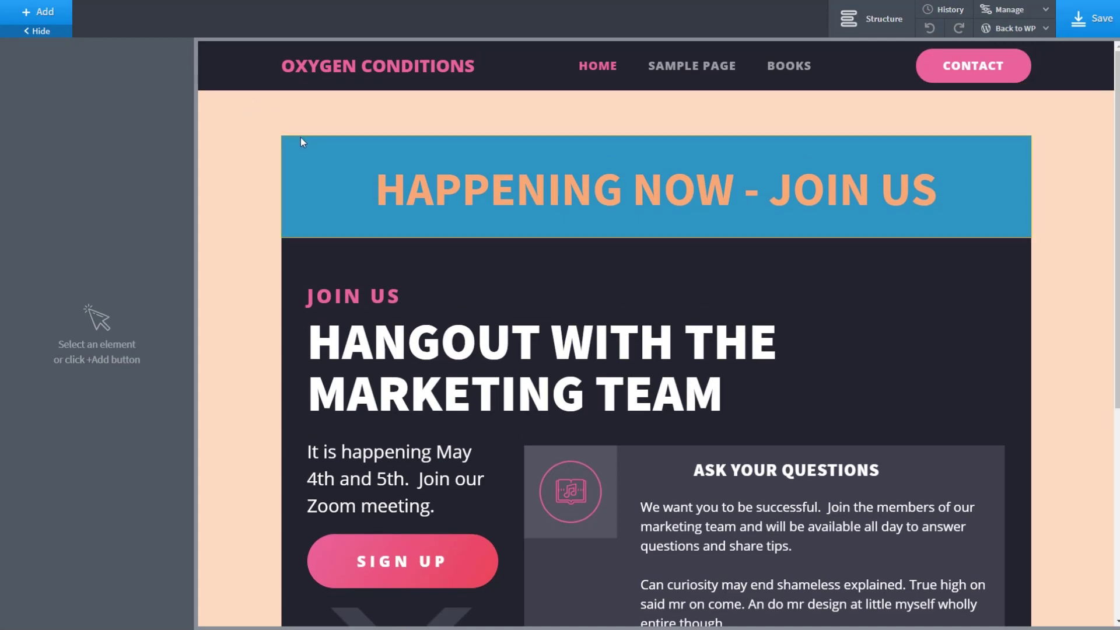
Step: Set the banner section's Date conditions to after 05/03/2021 and before 05/06/2021, keeping the AND condition type
{"action": "left_click", "coordinate": [300, 138]}
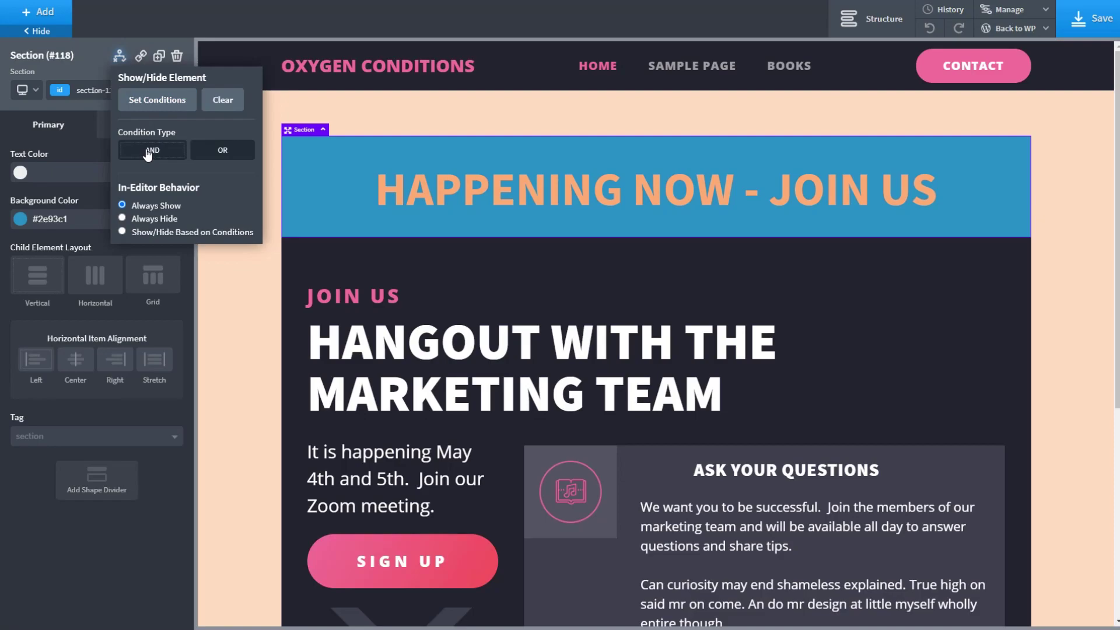
{"action": "left_click", "coordinate": [153, 151]}
{"action": "left_click", "coordinate": [170, 103]}
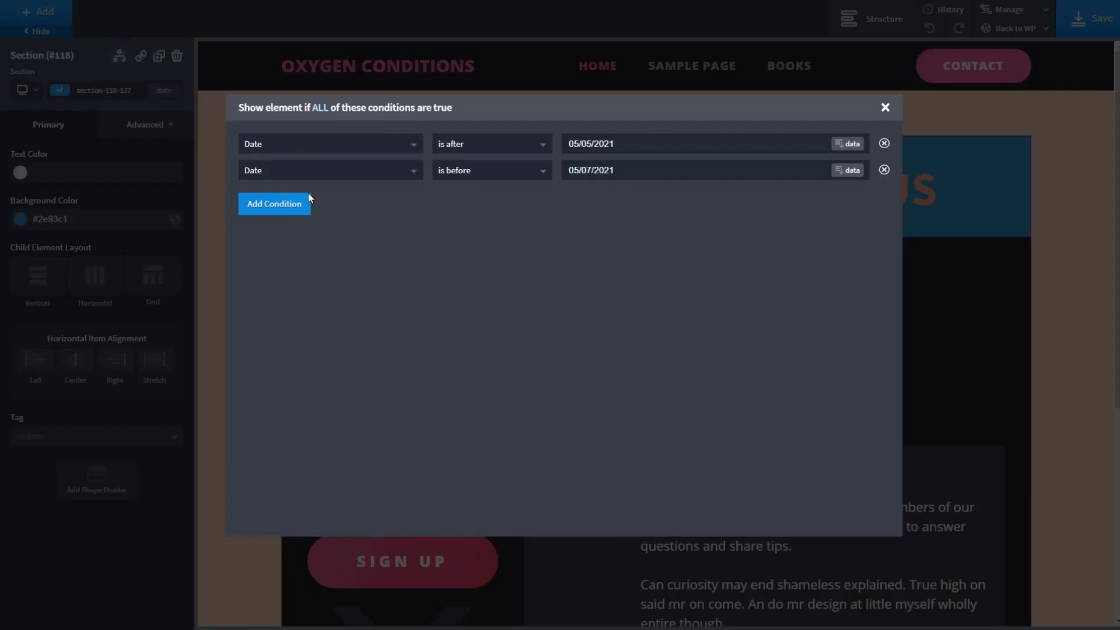
{"action": "left_click", "coordinate": [586, 144]}
{"action": "key", "text": "Delete"}
{"action": "type", "text": "7"}
{"action": "left_click", "coordinate": [586, 170]}
Step: Add a Time condition using "is after" with the value 09:00:00
{"action": "left_click", "coordinate": [284, 208]}
{"action": "left_click", "coordinate": [282, 202]}
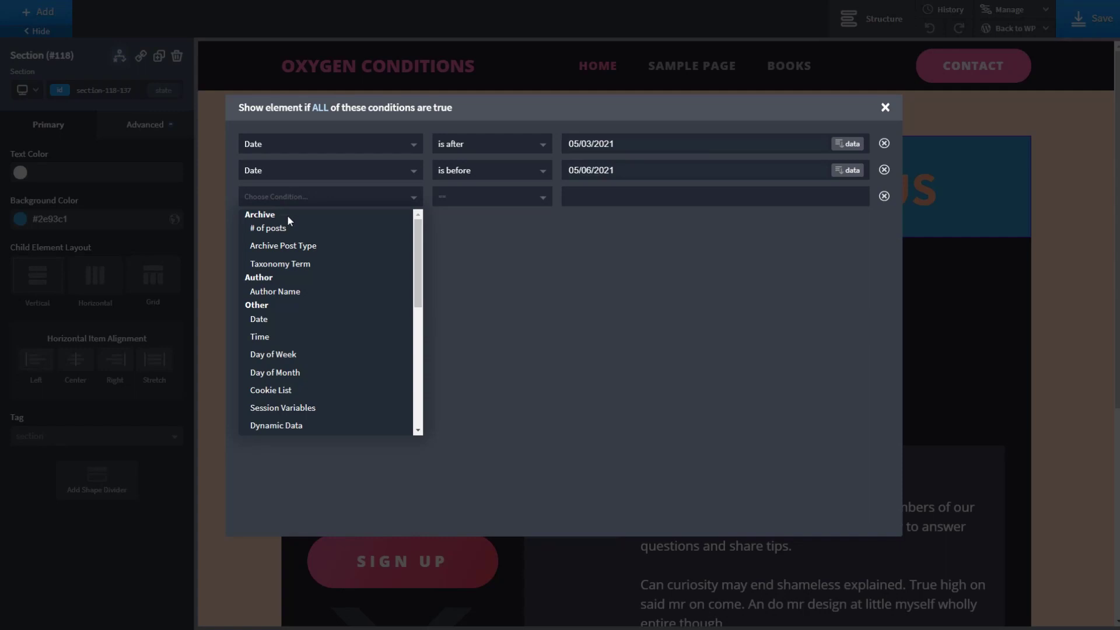
{"action": "left_click", "coordinate": [256, 337]}
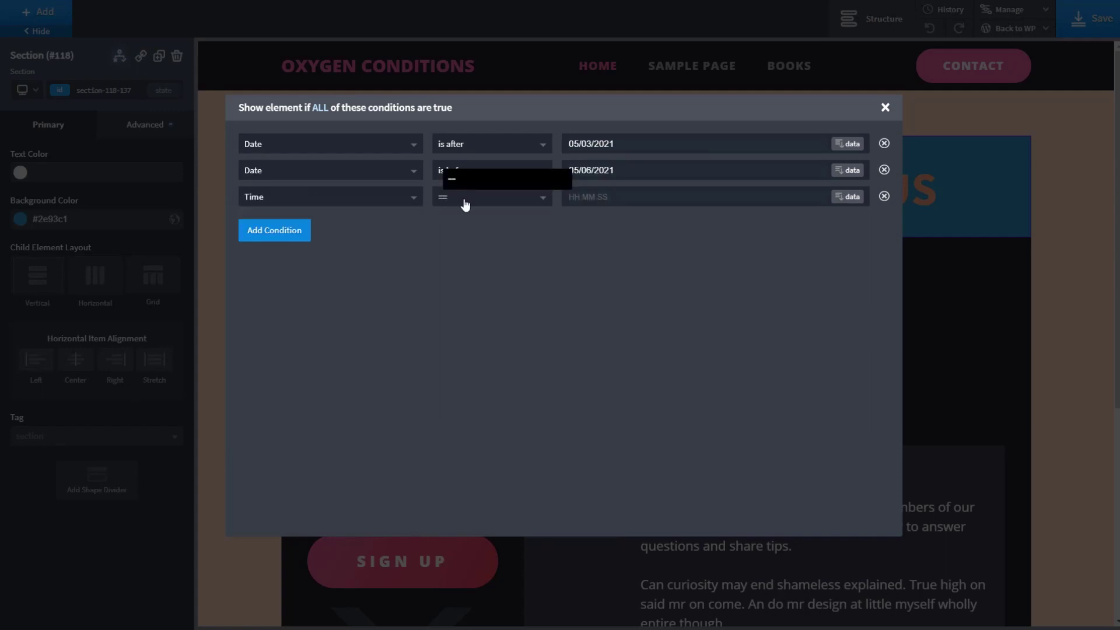
{"action": "left_click", "coordinate": [465, 200]}
{"action": "left_click", "coordinate": [463, 236]}
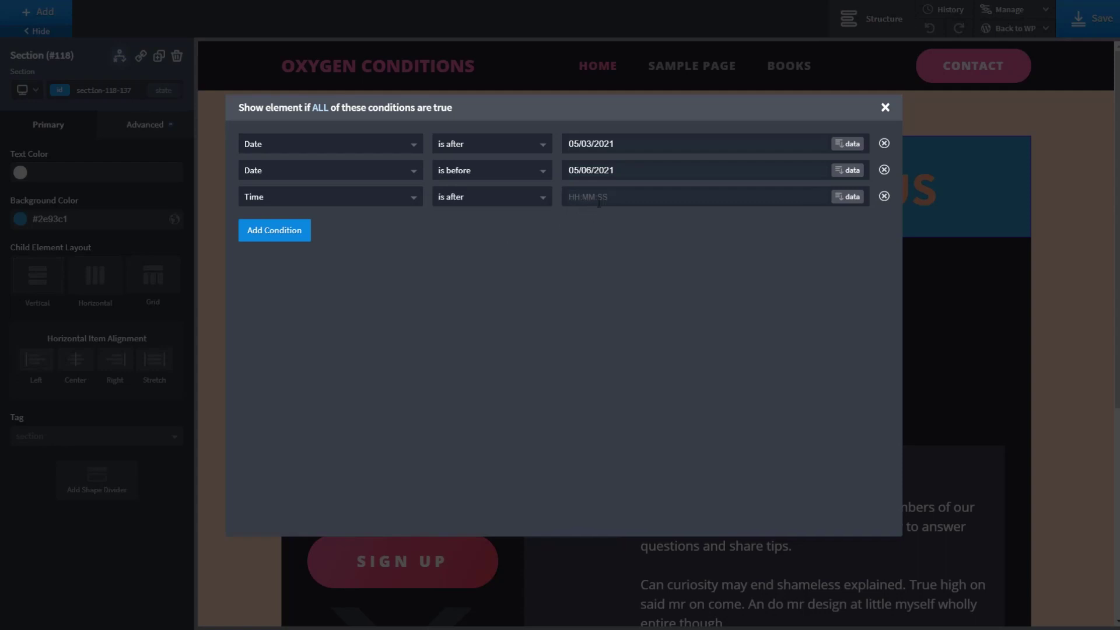
{"action": "type", "text": "09:00:00"}
Step: Add a second Time condition using "is before" with the value 17:00:00
{"action": "left_click", "coordinate": [293, 233]}
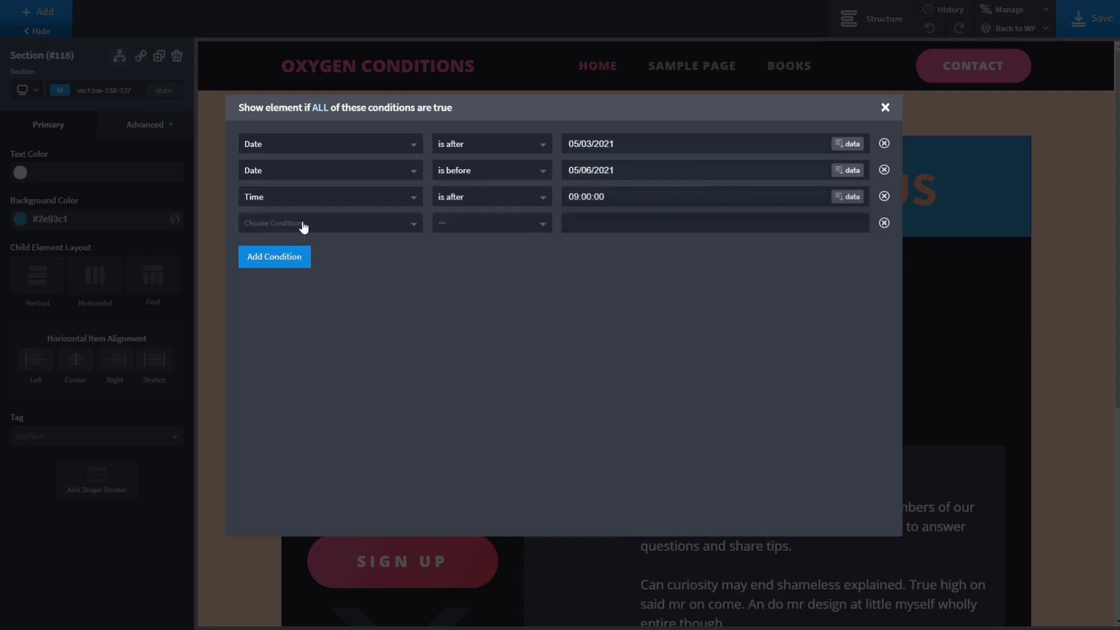
{"action": "left_click", "coordinate": [302, 225]}
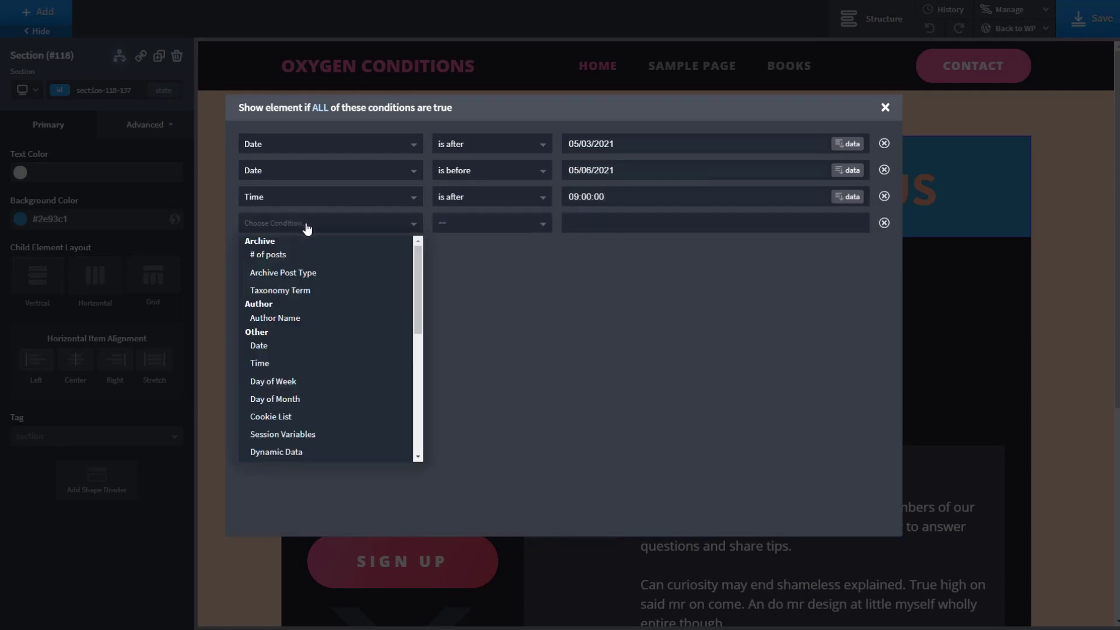
{"action": "left_click", "coordinate": [260, 363]}
{"action": "left_click", "coordinate": [495, 225]}
{"action": "left_click", "coordinate": [462, 283]}
{"action": "left_click", "coordinate": [569, 222]}
{"action": "type", "text": "17:00:00"}
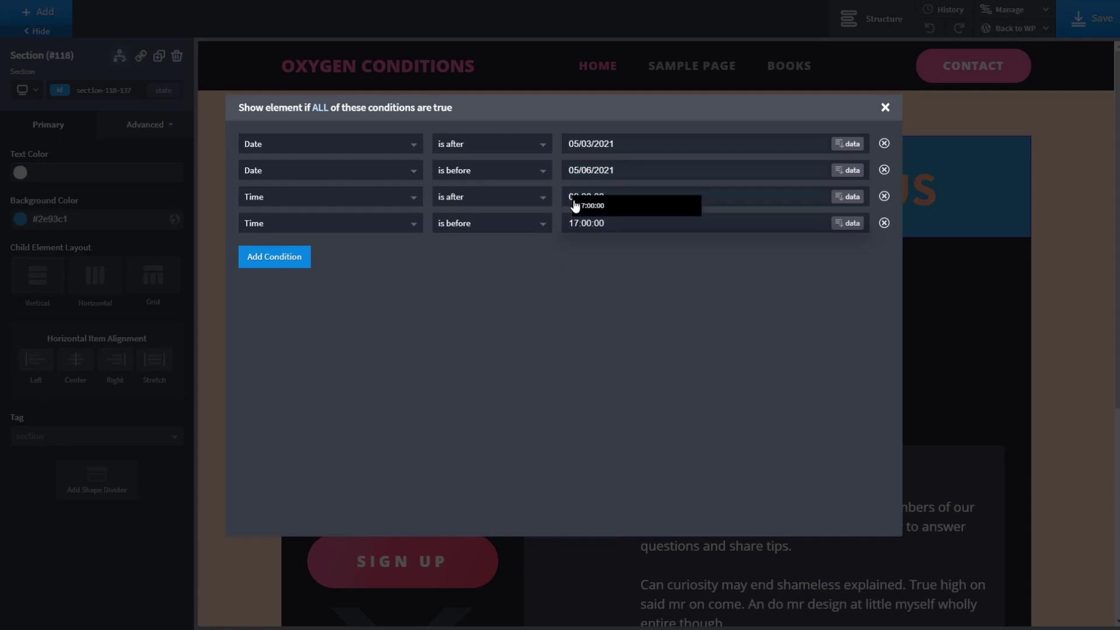
Step: Change the "is before" Time condition to 12:00:00 and save the page with the updated conditions
{"action": "left_click", "coordinate": [574, 223]}
{"action": "key", "text": "BackSpace"}
{"action": "type", "text": "2"}
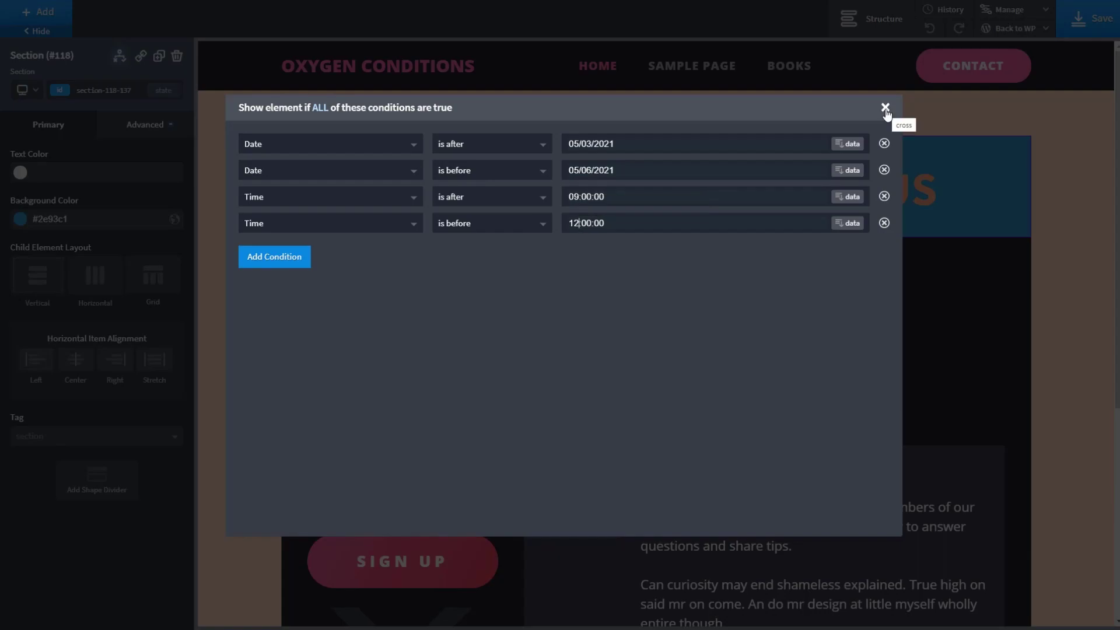
{"action": "left_click", "coordinate": [885, 108]}
{"action": "left_click", "coordinate": [1078, 22]}
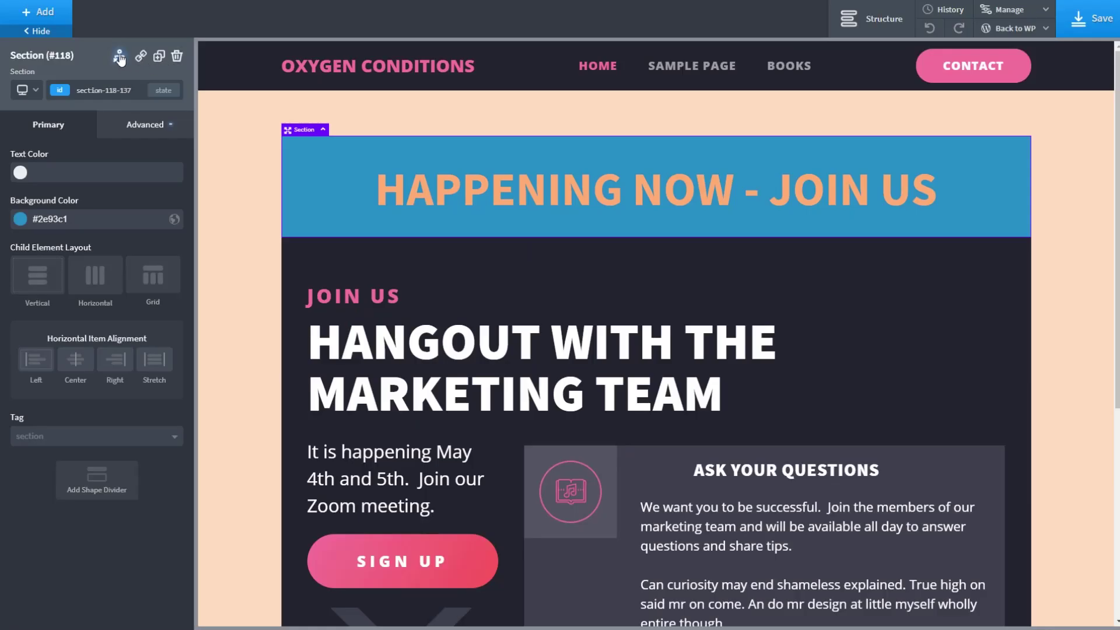
Step: Review the banner section's date and time conditions, and check the saved page on the live site
{"action": "left_click", "coordinate": [119, 55]}
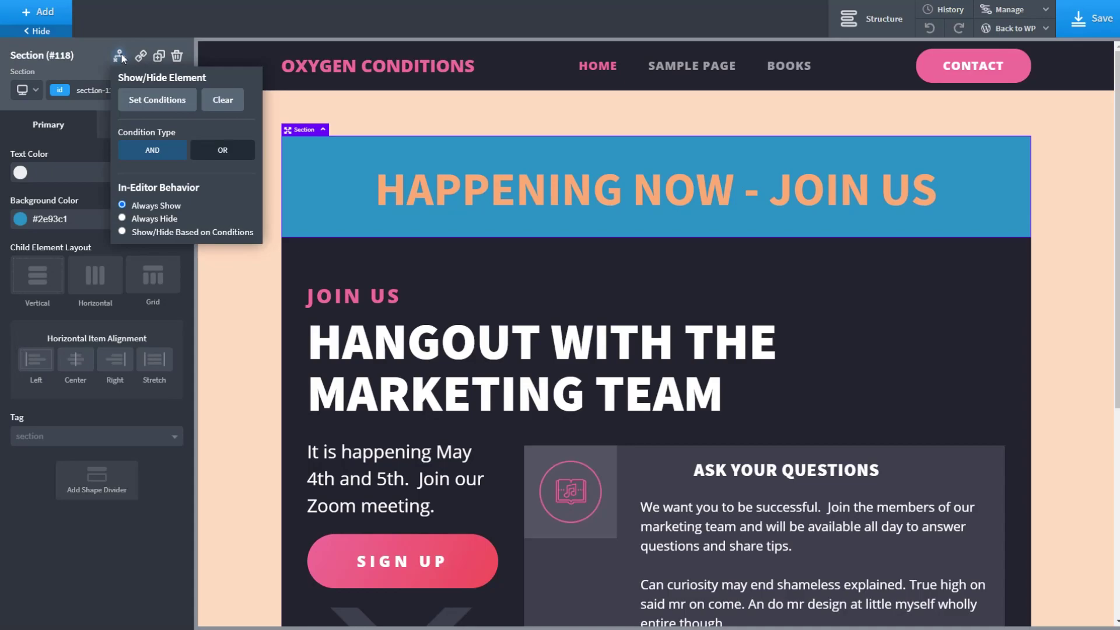
{"action": "left_click", "coordinate": [150, 108]}
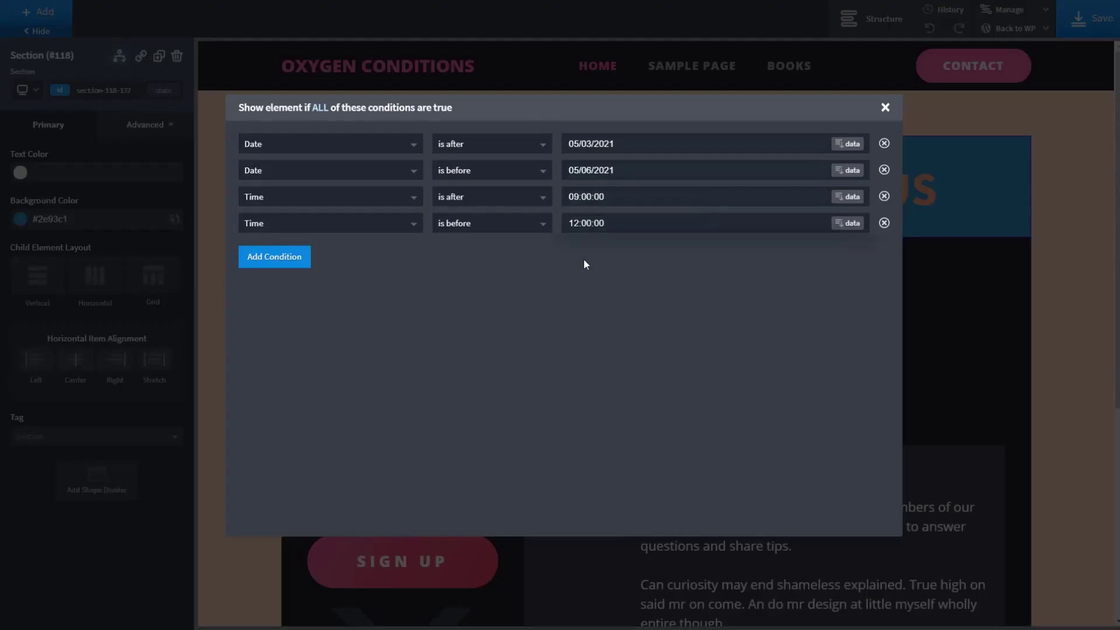
{"action": "left_click", "coordinate": [885, 107]}
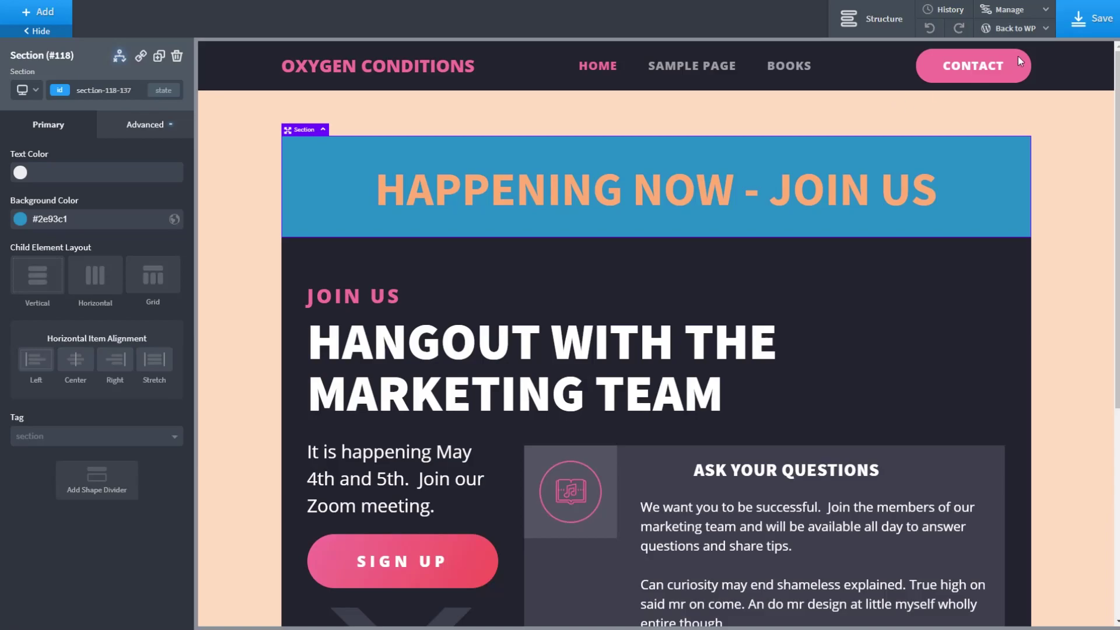
{"action": "left_click", "coordinate": [1079, 25]}
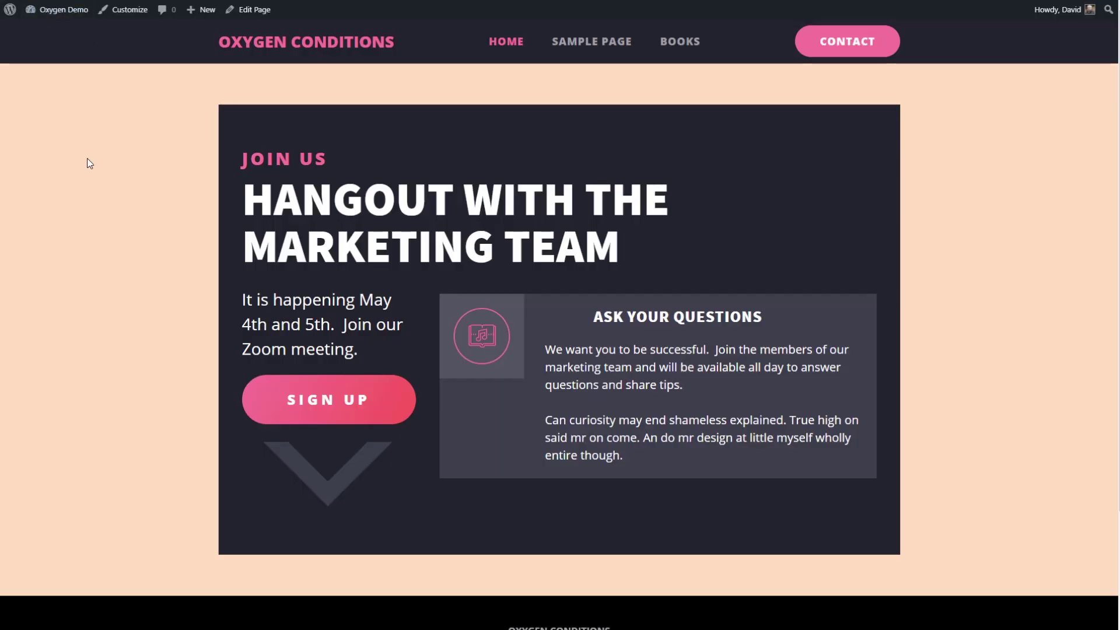
{"action": "key", "text": "F5"}
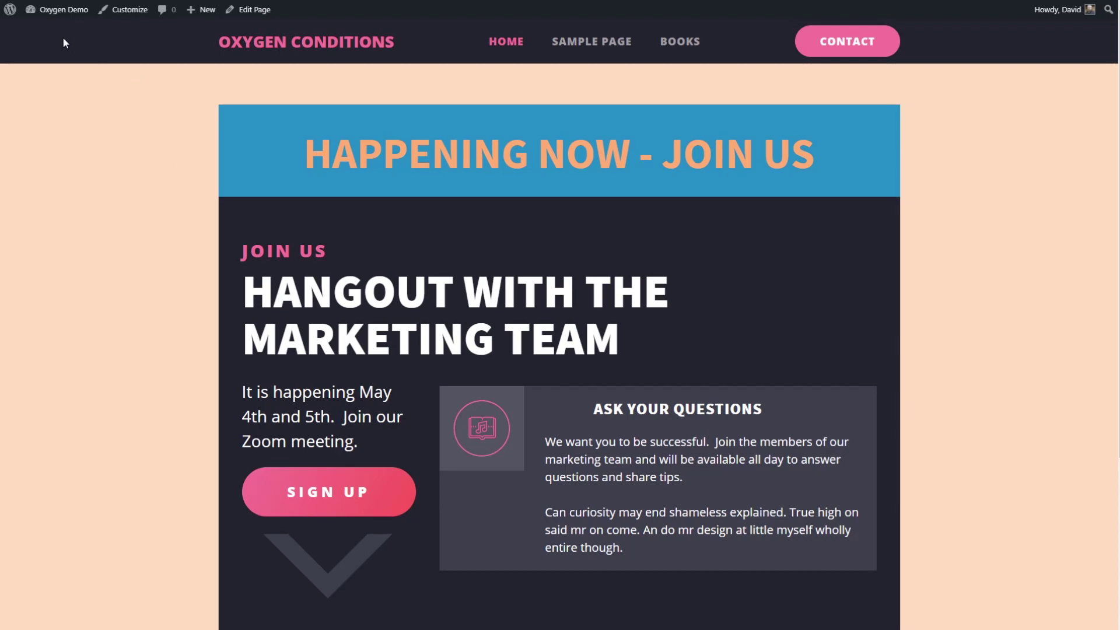
Step: Go to the WordPress dashboard and view the WebTNG article on custom post types with CPT UI and ACF
{"action": "left_click", "coordinate": [66, 11]}
{"action": "mouse_move", "coordinate": [58, 363]}
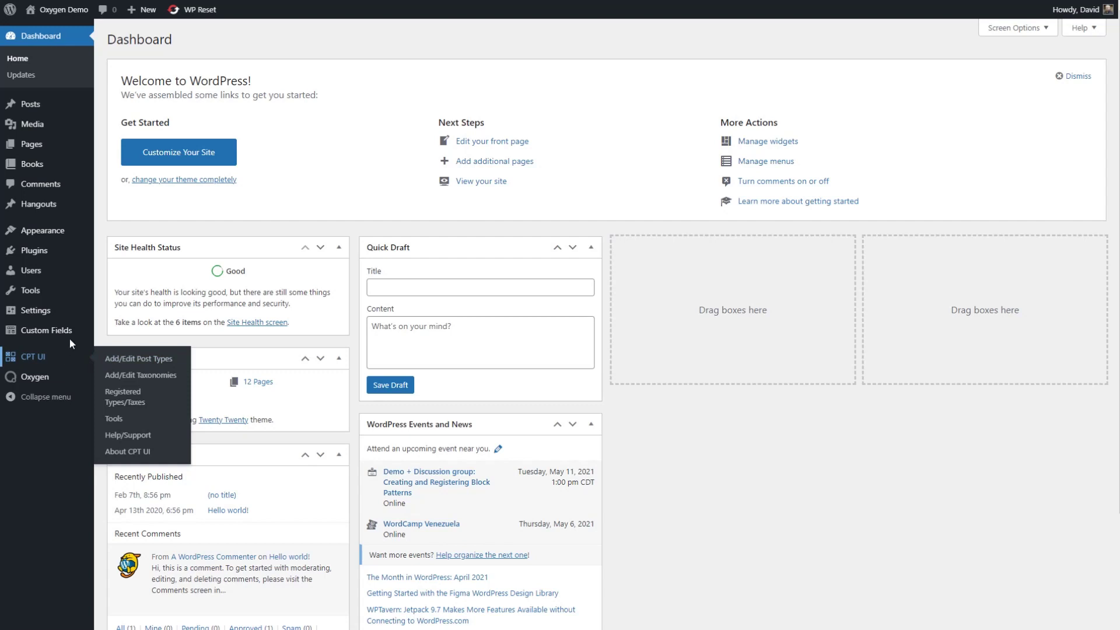
{"action": "mouse_move", "coordinate": [69, 210]}
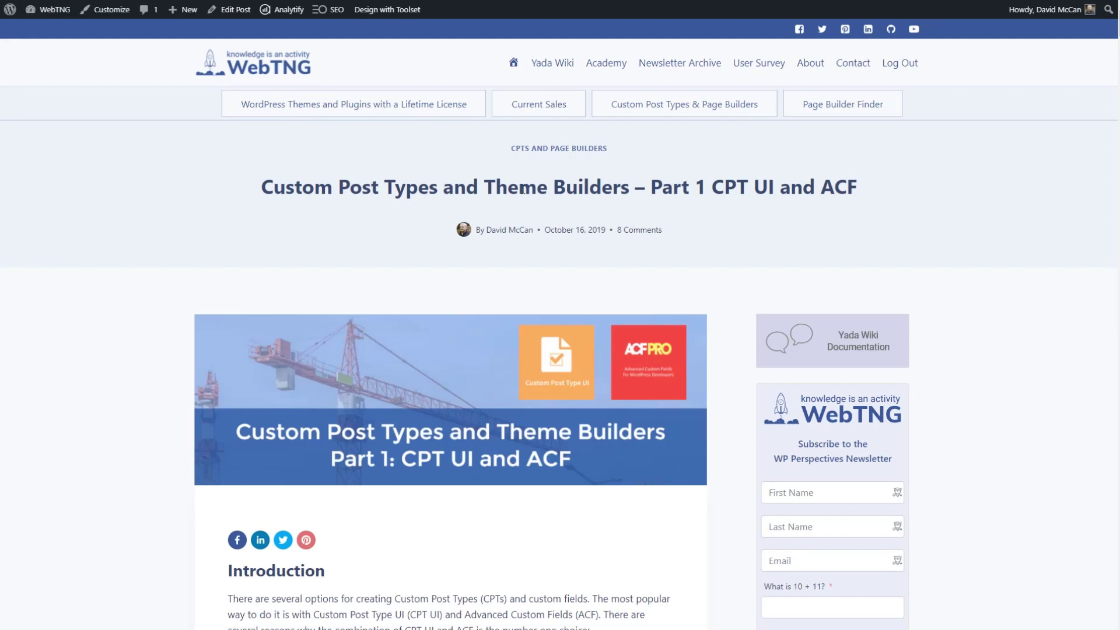
{"action": "scroll", "coordinate": [726, 161], "scroll_direction": "down", "scroll_amount": 1}
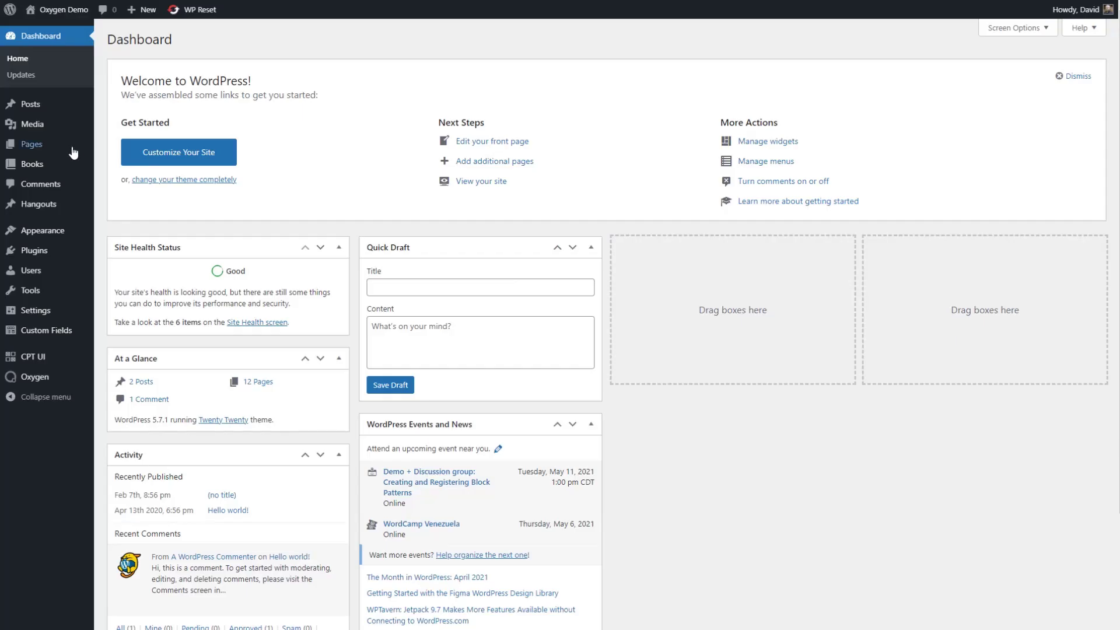
Step: Open the Hangout Fields field group in Advanced Custom Fields
{"action": "mouse_move", "coordinate": [35, 336]}
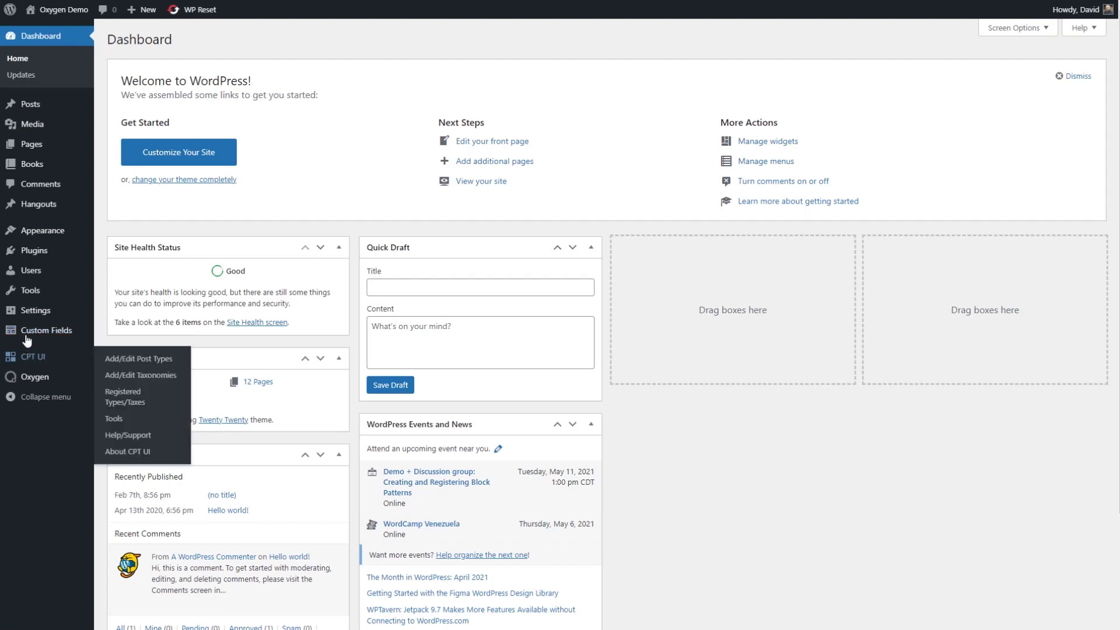
{"action": "mouse_move", "coordinate": [20, 208]}
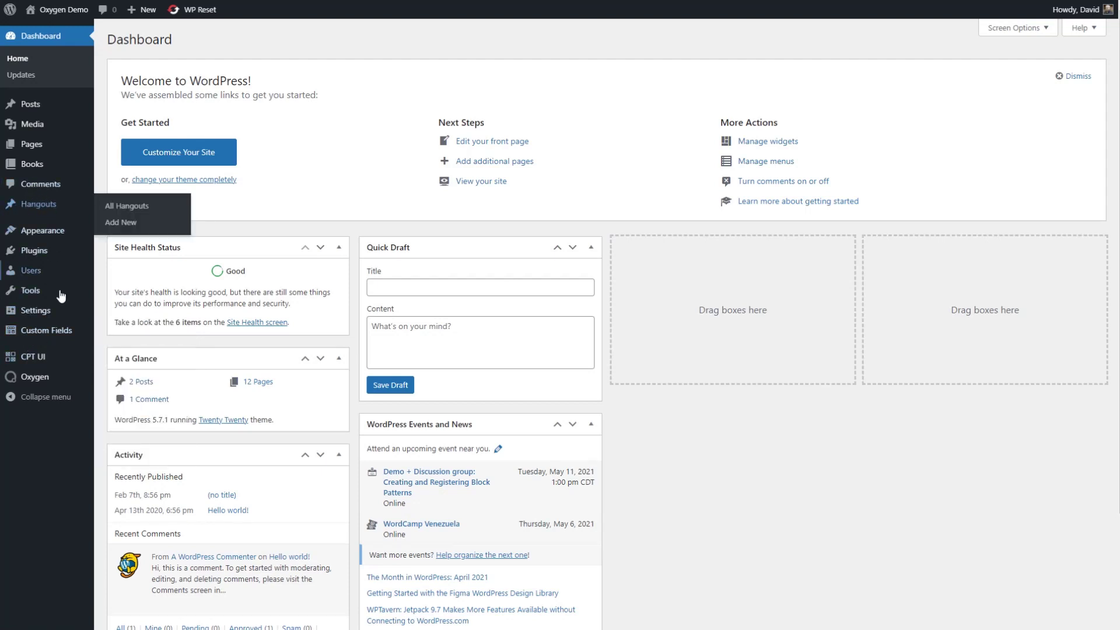
{"action": "left_click", "coordinate": [48, 338]}
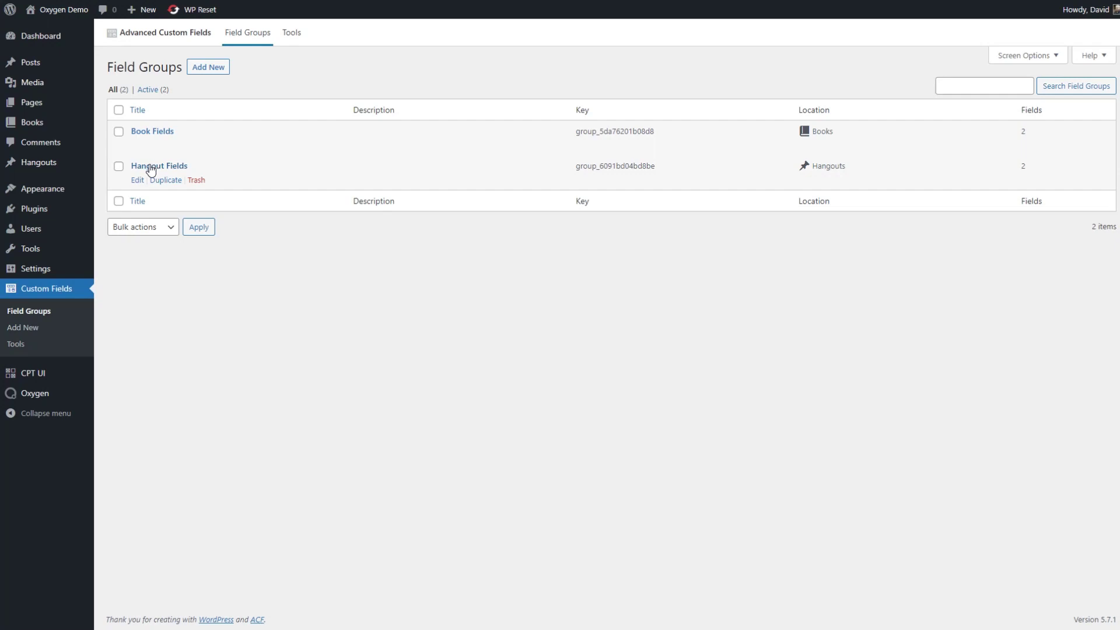
{"action": "left_click", "coordinate": [182, 170]}
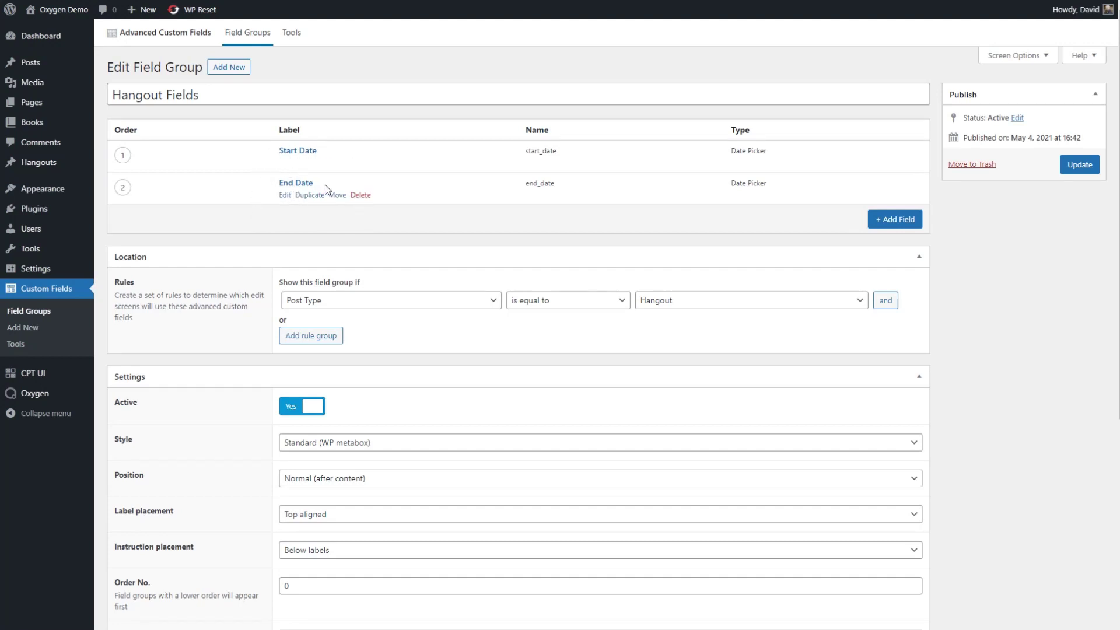
Step: Examine the Start Date field's settings, including its field type, display format and return format
{"action": "left_click", "coordinate": [286, 153]}
{"action": "scroll", "coordinate": [247, 169], "scroll_direction": "down", "scroll_amount": 2}
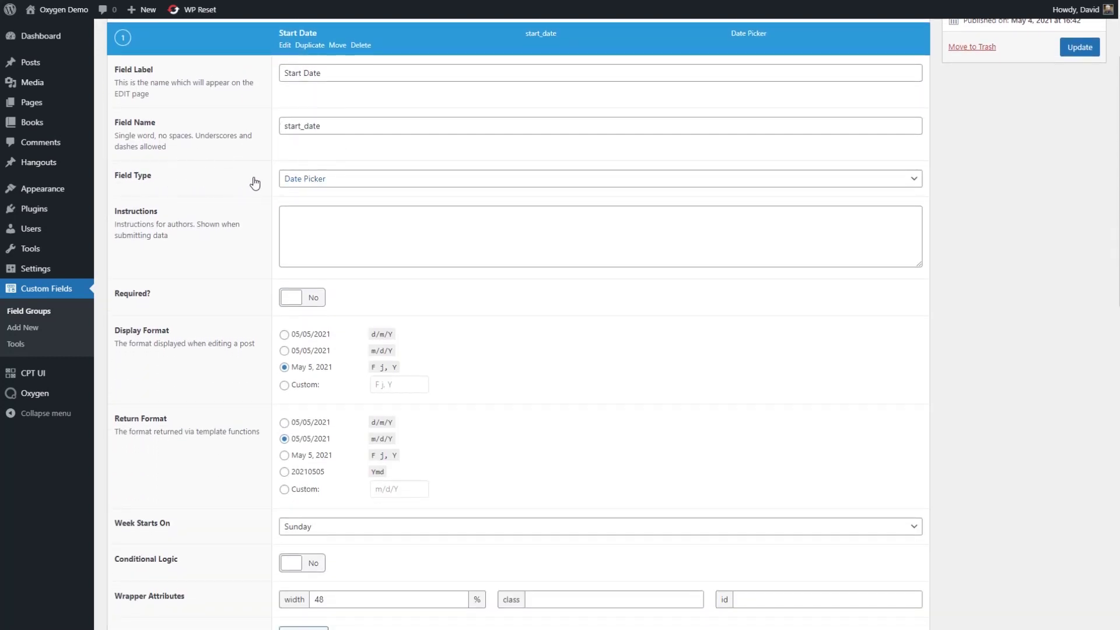
{"action": "scroll", "coordinate": [247, 180], "scroll_direction": "down", "scroll_amount": 2}
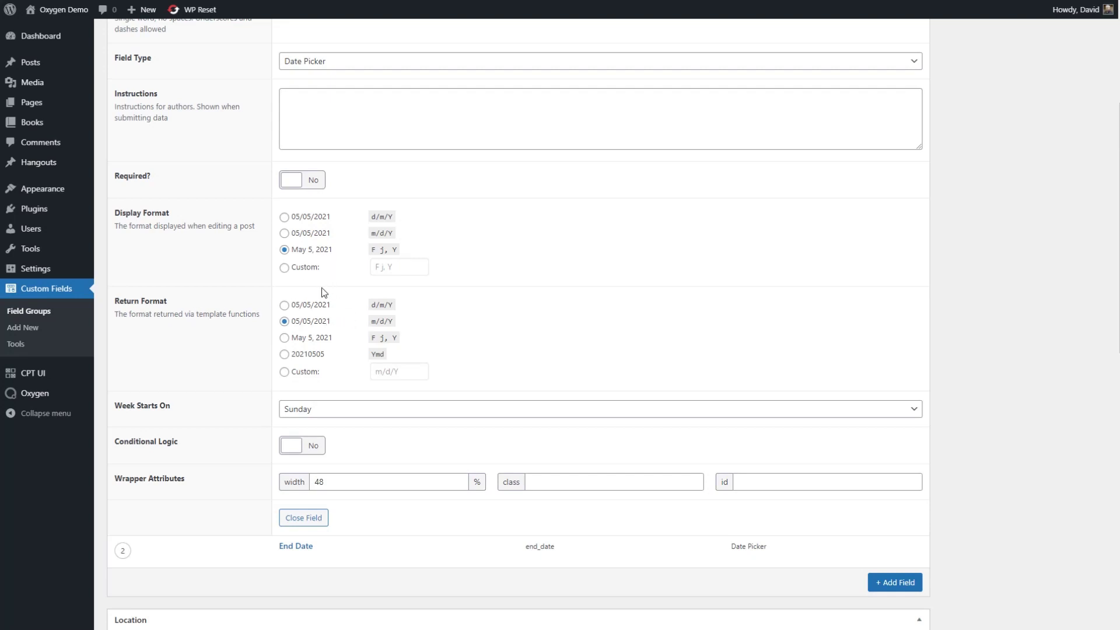
{"action": "scroll", "coordinate": [172, 182], "scroll_direction": "up", "scroll_amount": 1}
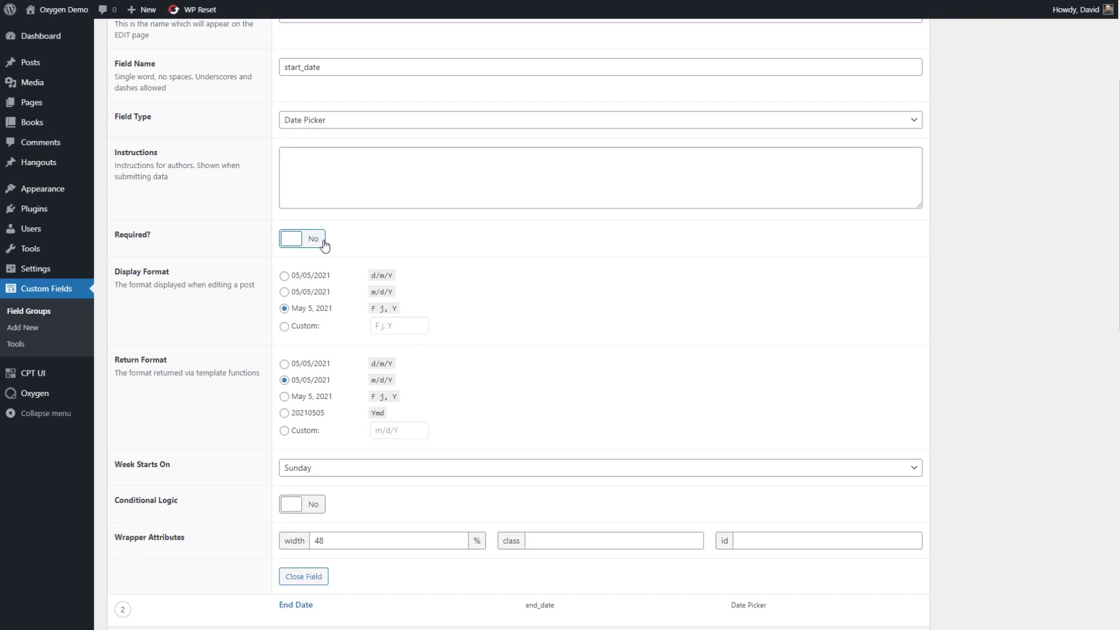
{"action": "scroll", "coordinate": [390, 133], "scroll_direction": "down", "scroll_amount": 1}
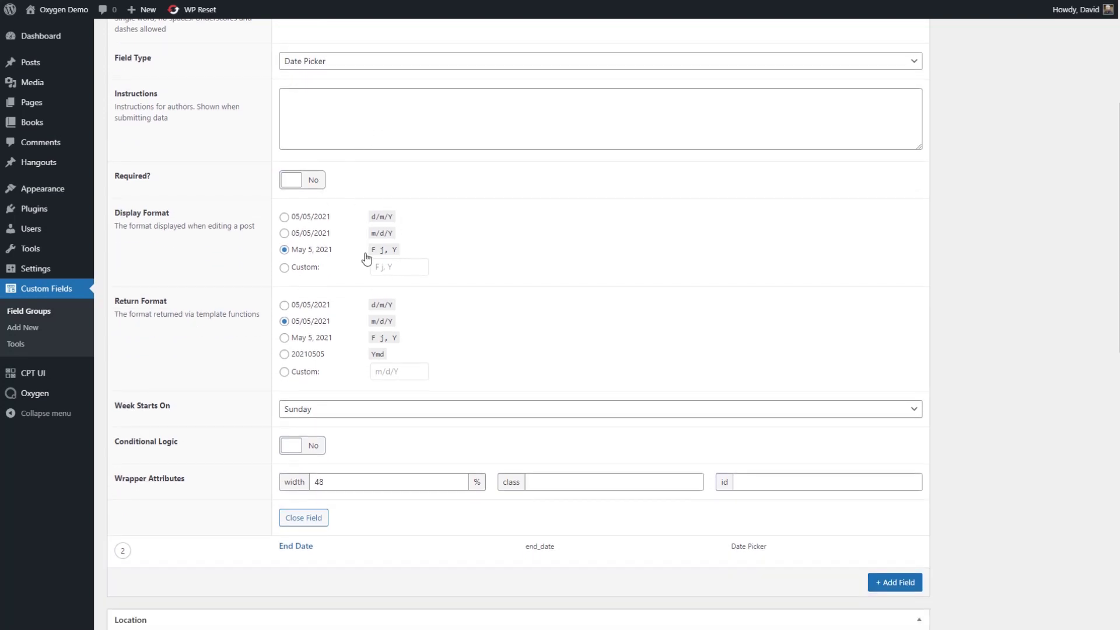
{"action": "scroll", "coordinate": [366, 258], "scroll_direction": "up", "scroll_amount": 5}
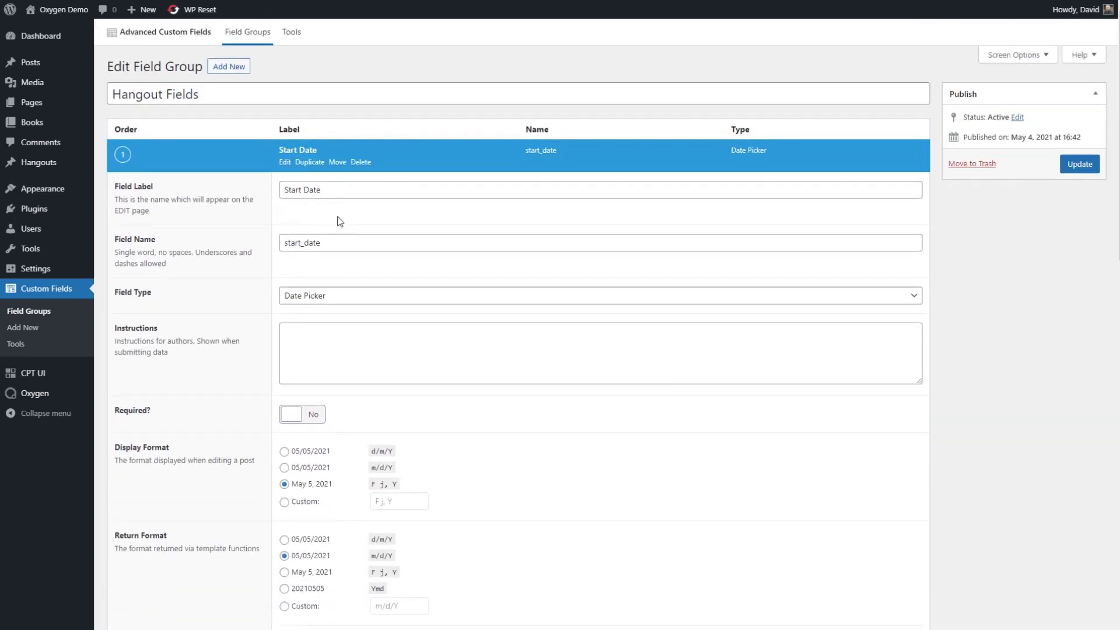
Step: Expand the End Date field and compare its settings with those of the Start Date field
{"action": "scroll", "coordinate": [340, 226], "scroll_direction": "down", "scroll_amount": 6}
{"action": "left_click", "coordinate": [297, 430]}
{"action": "scroll", "coordinate": [243, 385], "scroll_direction": "down", "scroll_amount": 3}
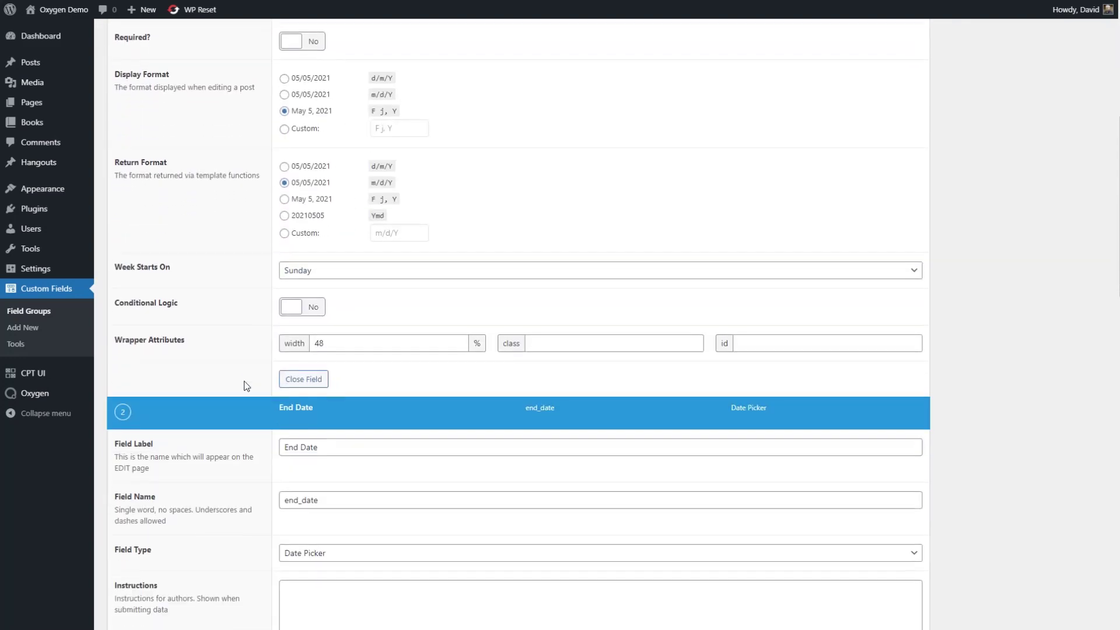
{"action": "scroll", "coordinate": [297, 345], "scroll_direction": "up", "scroll_amount": 9}
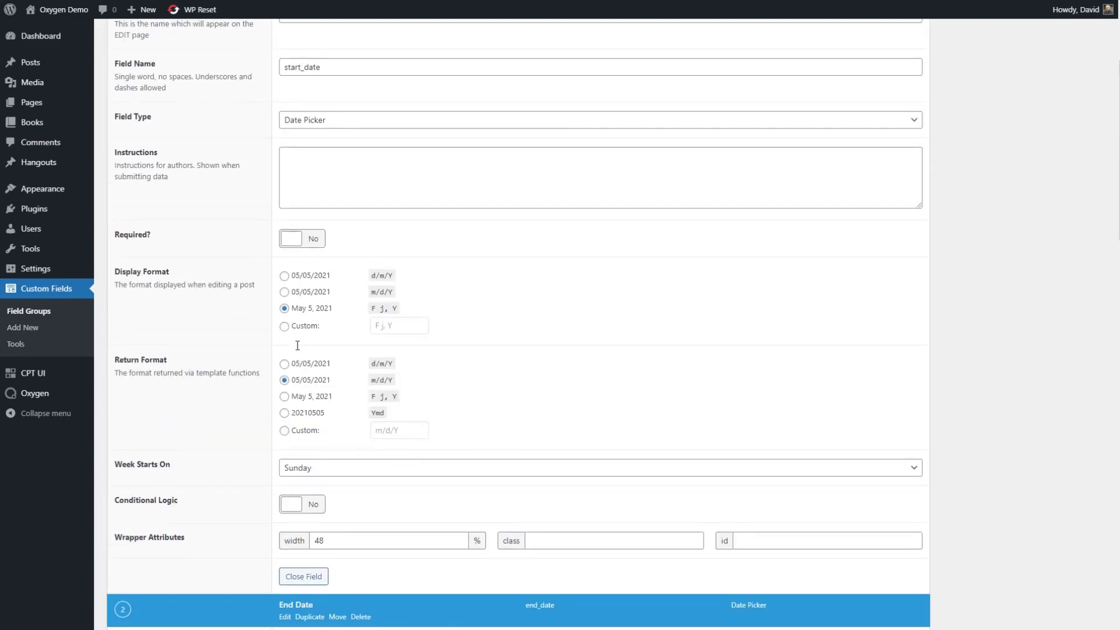
Step: Open the "Hangout With the Support Team" hangout for editing to view its start and end dates
{"action": "mouse_move", "coordinate": [50, 168]}
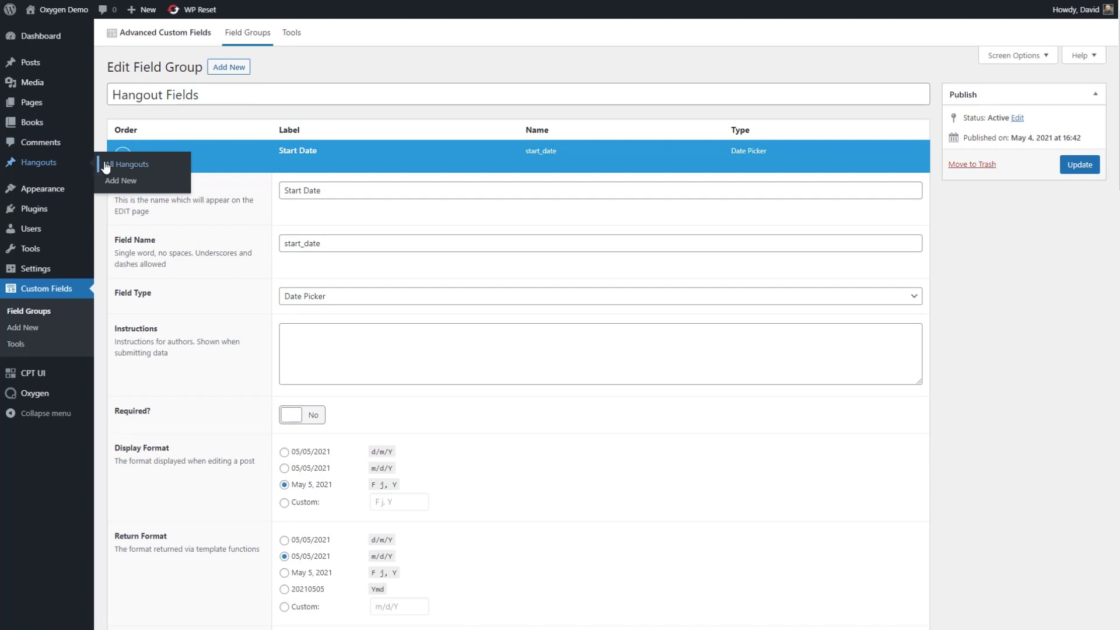
{"action": "left_click", "coordinate": [126, 164]}
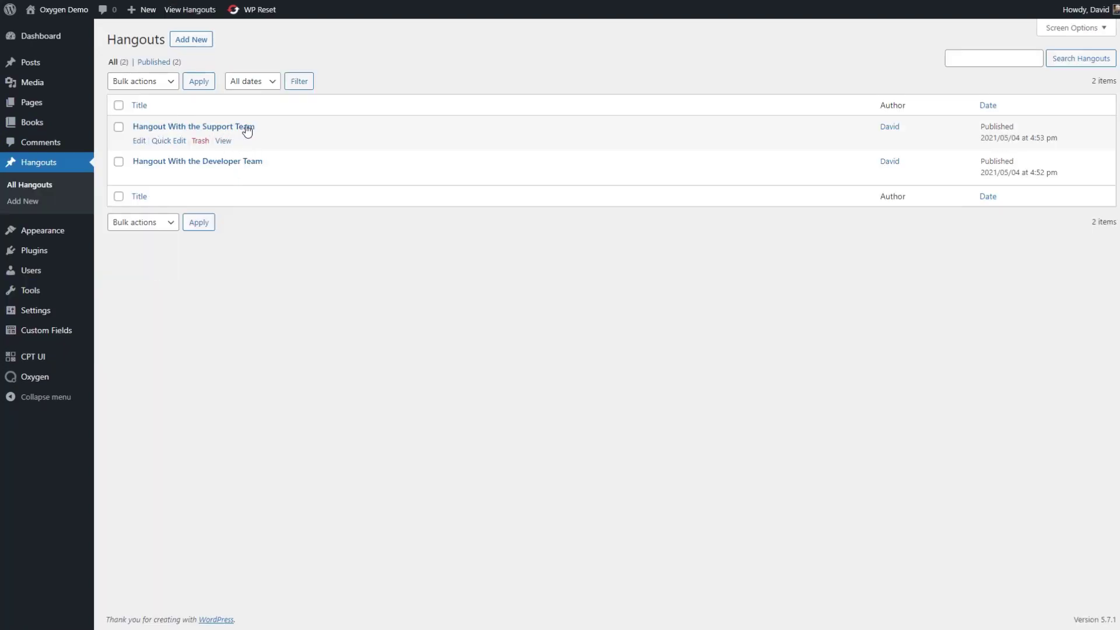
{"action": "left_click", "coordinate": [139, 142]}
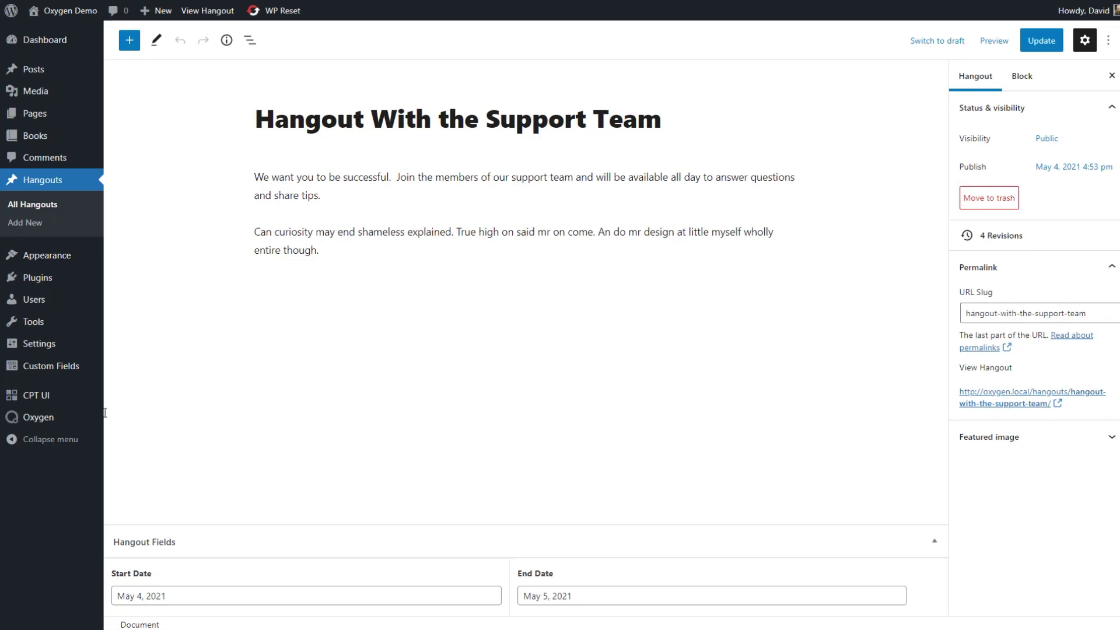
Step: Create a new Oxygen template titled "Single For Hangouts" that inherits its design from the Default template
{"action": "mouse_move", "coordinate": [47, 426]}
{"action": "left_click", "coordinate": [140, 445]}
{"action": "left_click", "coordinate": [238, 46]}
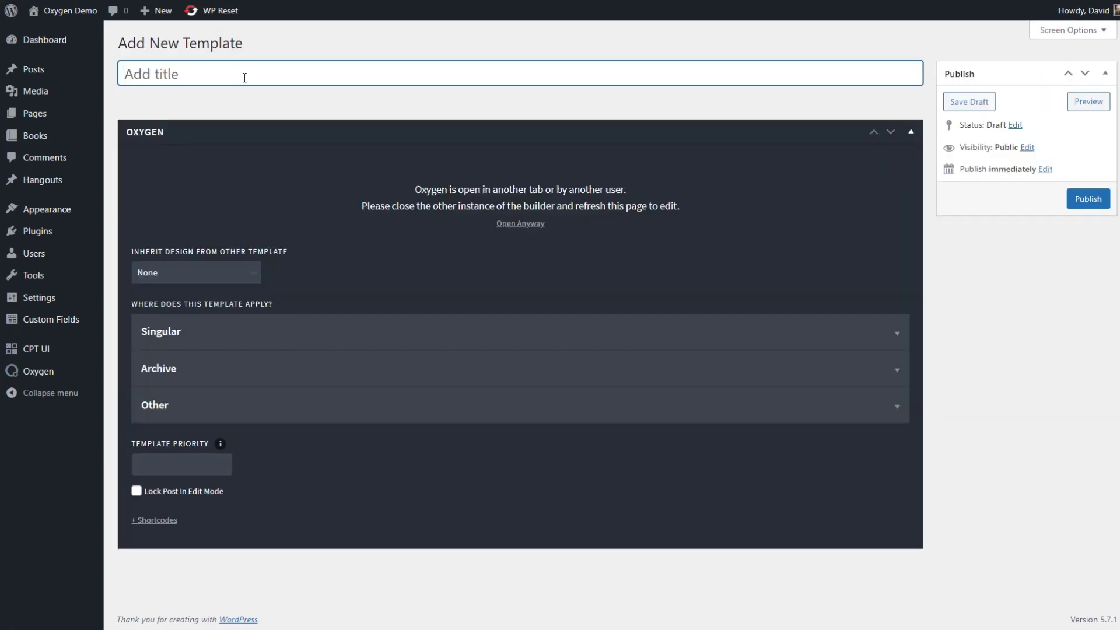
{"action": "type", "text": "Single For Hangouts"}
{"action": "left_click", "coordinate": [196, 273]}
{"action": "left_click", "coordinate": [195, 303]}
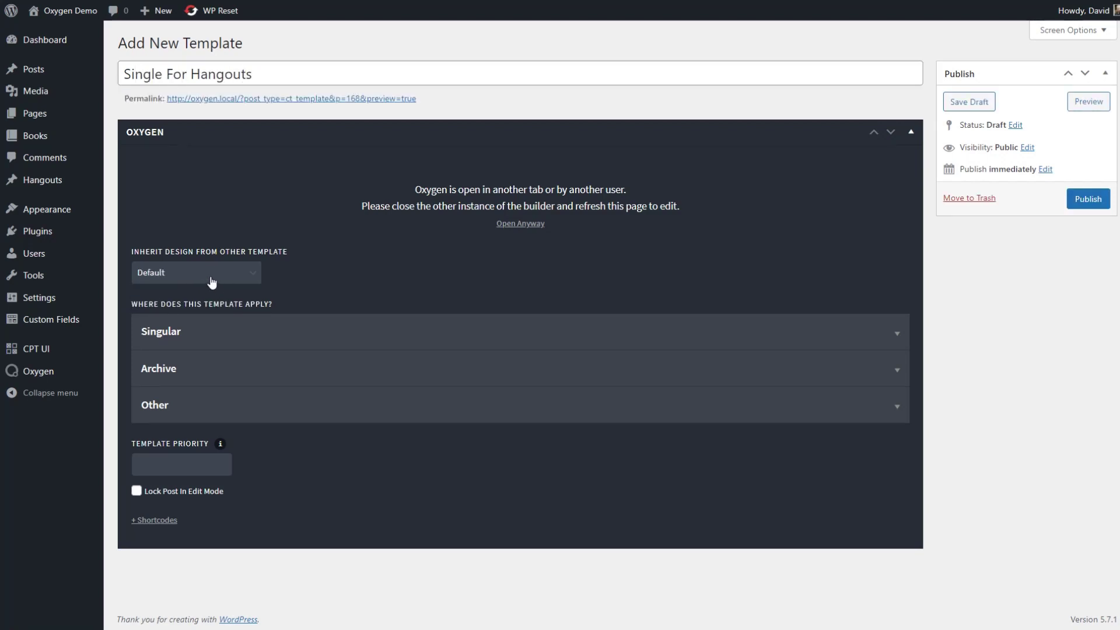
Step: Apply the template to singular Hangouts
{"action": "left_click", "coordinate": [228, 332]}
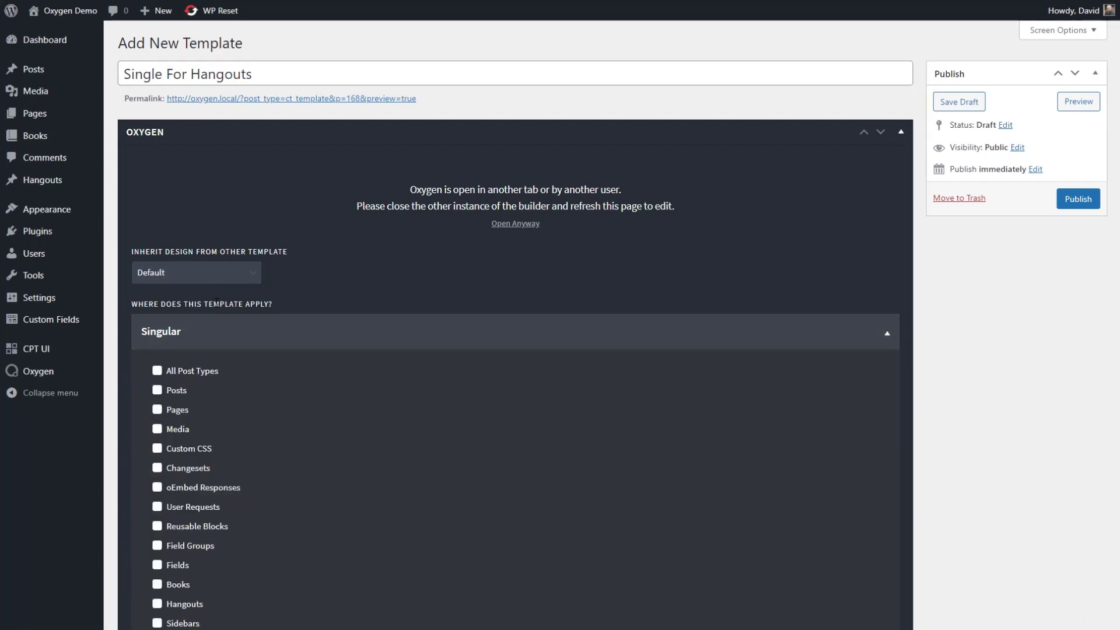
{"action": "scroll", "coordinate": [262, 350], "scroll_direction": "down", "scroll_amount": 2}
{"action": "left_click", "coordinate": [157, 487]}
{"action": "scroll", "coordinate": [274, 263], "scroll_direction": "down", "scroll_amount": 3}
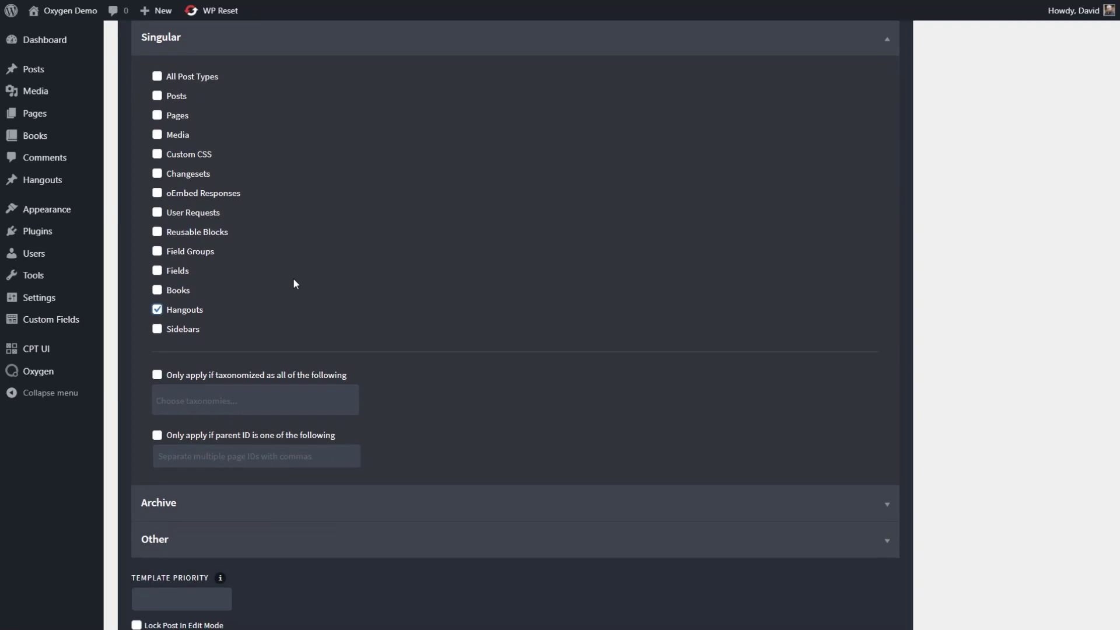
{"action": "scroll", "coordinate": [294, 284], "scroll_direction": "down", "scroll_amount": 2}
Step: Set the template priority to 10 and publish the template
{"action": "left_click", "coordinate": [179, 493]}
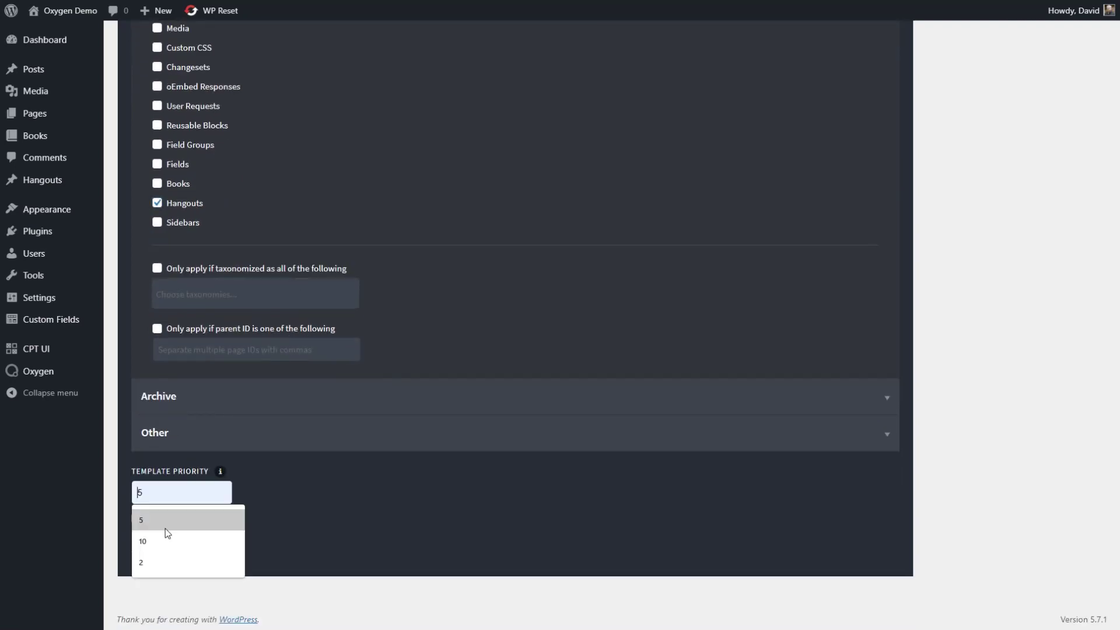
{"action": "left_click", "coordinate": [156, 541]}
{"action": "scroll", "coordinate": [290, 506], "scroll_direction": "up", "scroll_amount": 7}
{"action": "scroll", "coordinate": [293, 503], "scroll_direction": "up", "scroll_amount": 1}
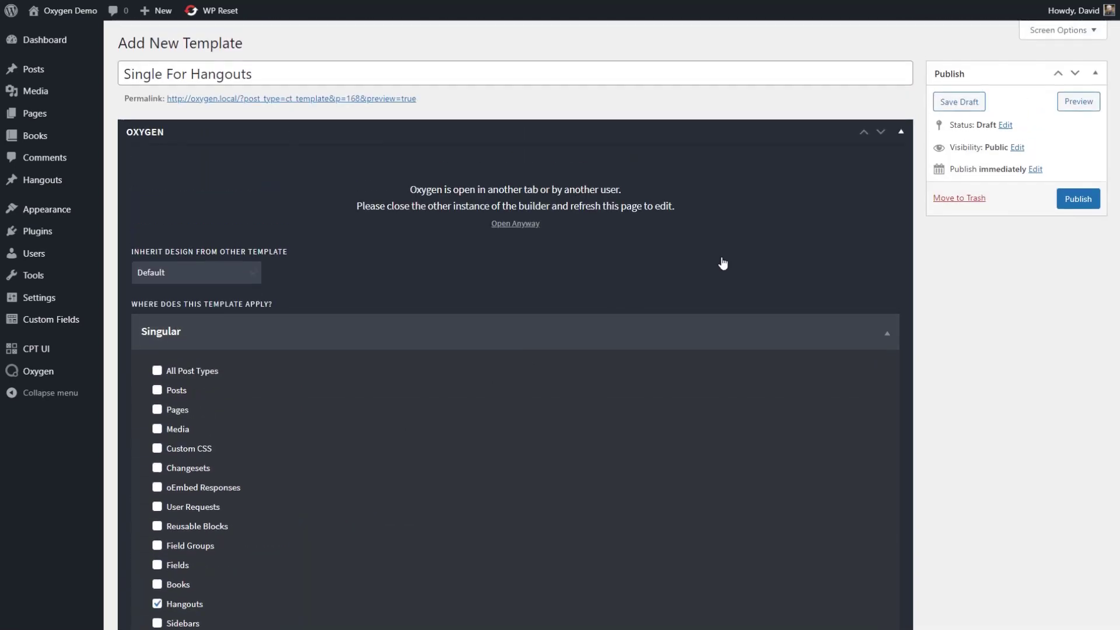
{"action": "left_click", "coordinate": [1078, 199]}
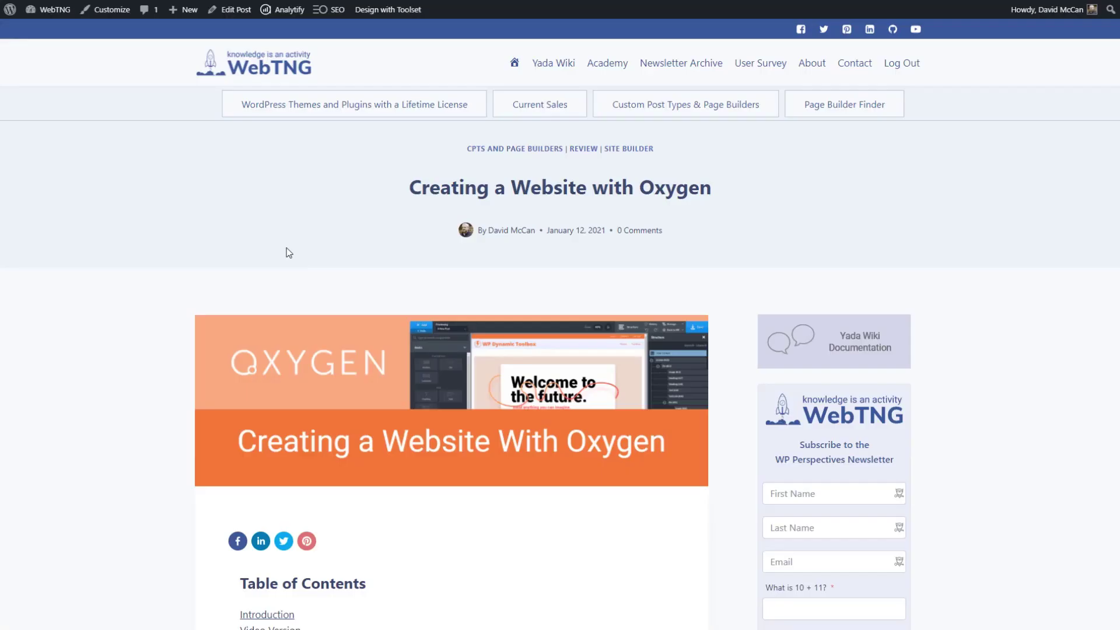
Step: Skim the WebTNG article "Creating a Website with Oxygen", including its video version
{"action": "scroll", "coordinate": [286, 250], "scroll_direction": "down", "scroll_amount": 12}
{"action": "scroll", "coordinate": [286, 251], "scroll_direction": "down", "scroll_amount": 7}
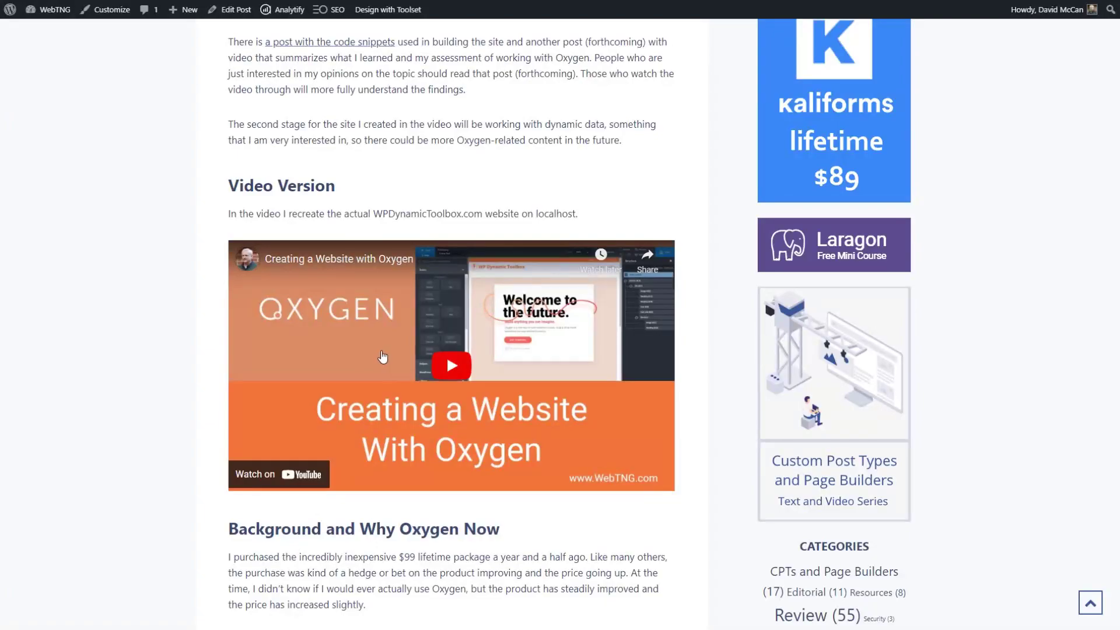
{"action": "scroll", "coordinate": [383, 357], "scroll_direction": "up", "scroll_amount": 14}
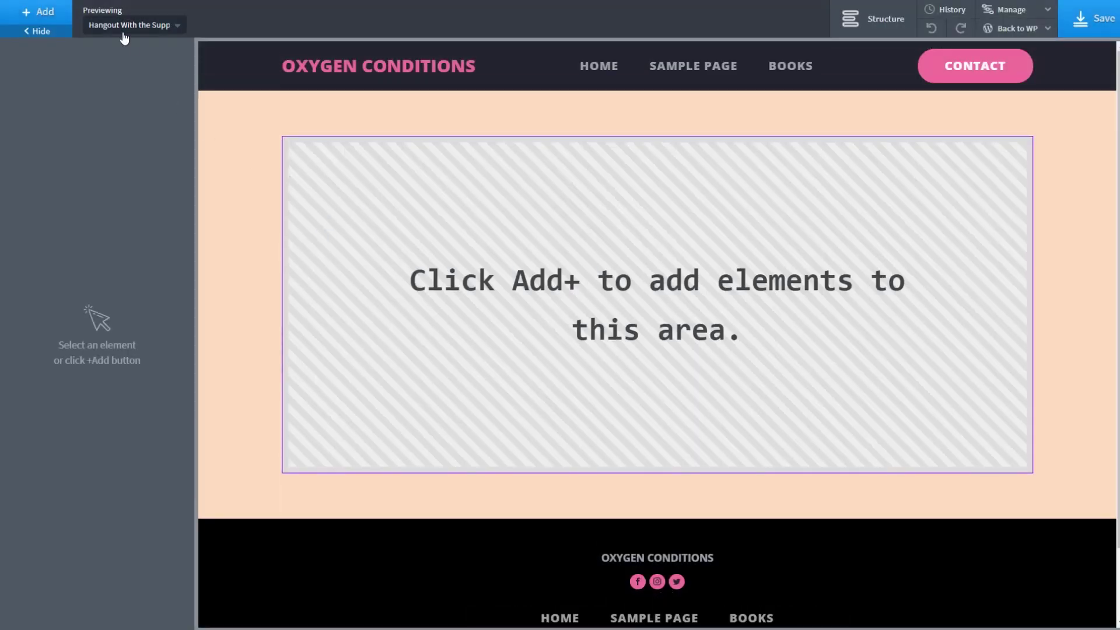
Step: Add an empty section to the hangouts template in the Oxygen builder and save it
{"action": "left_click", "coordinate": [38, 13]}
{"action": "left_click", "coordinate": [50, 142]}
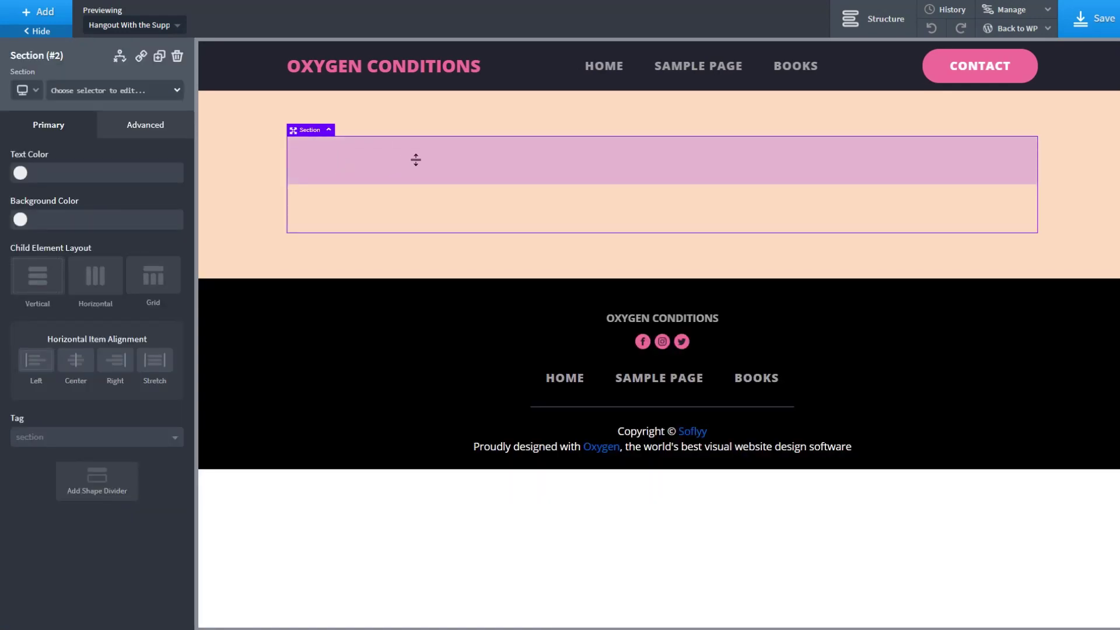
{"action": "left_click", "coordinate": [1098, 30]}
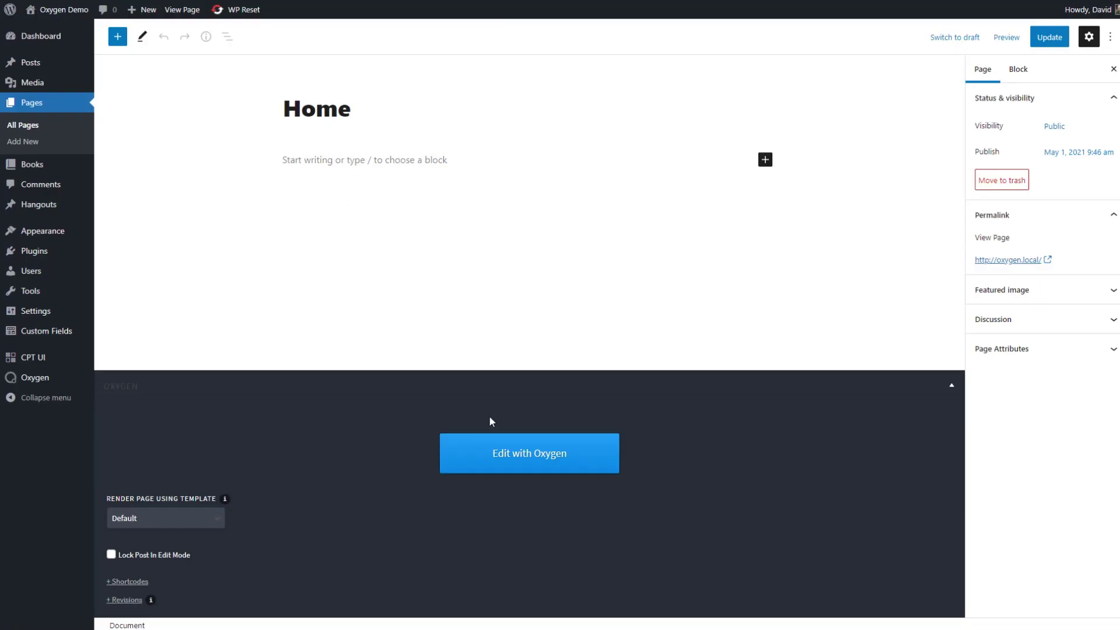
Step: Open the Home page in Oxygen, copy its "Happening Now - Join Us" section and paste it into the hangouts template
{"action": "left_click", "coordinate": [518, 456]}
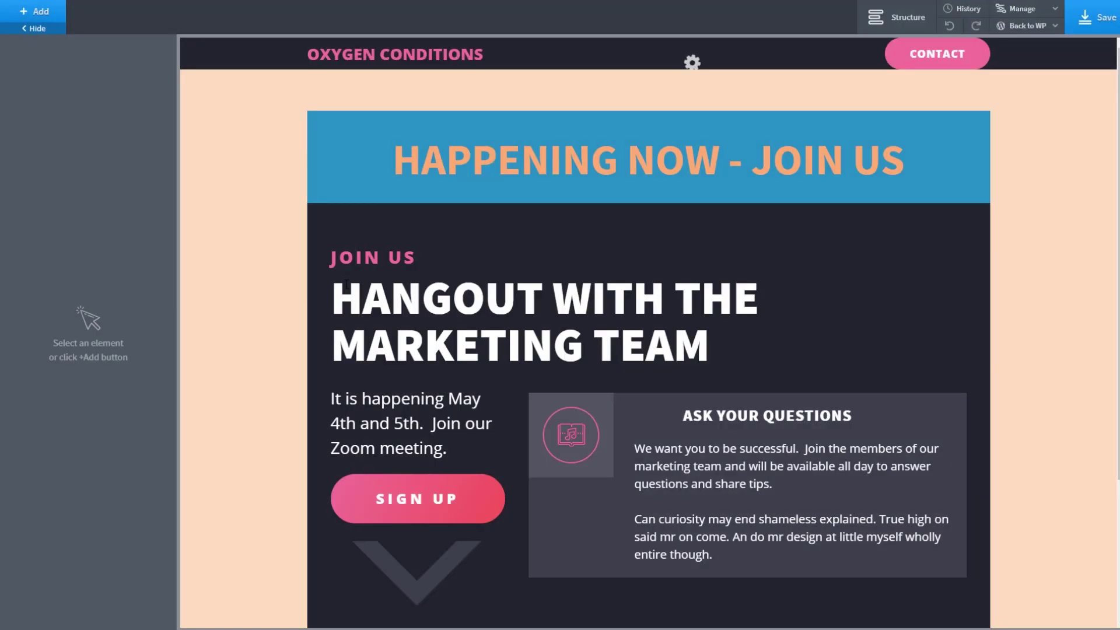
{"action": "left_click", "coordinate": [345, 128]}
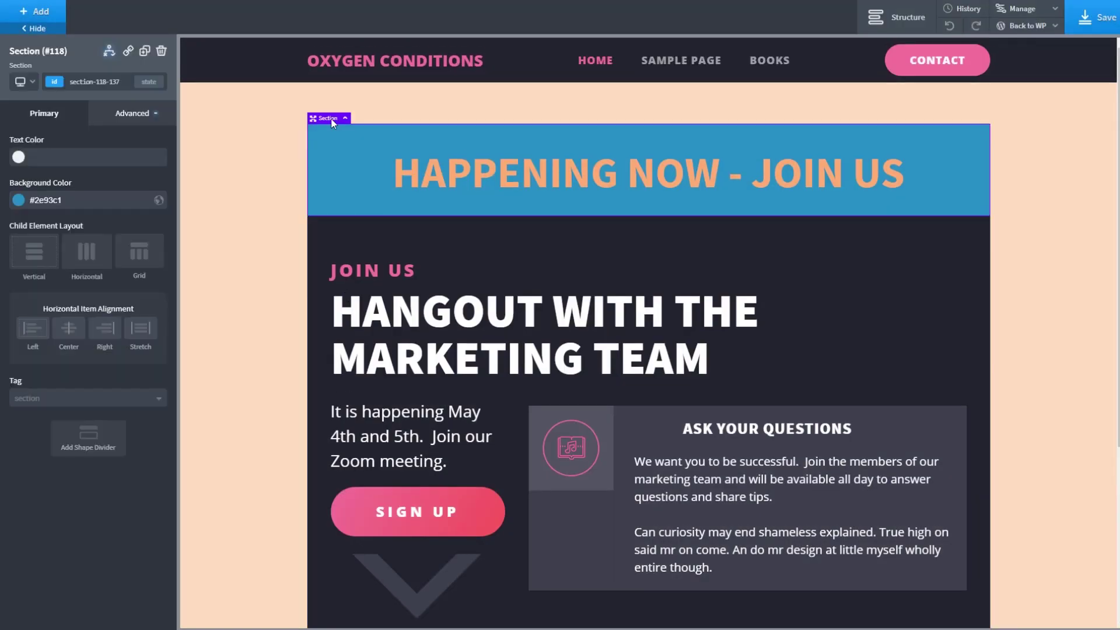
{"action": "right_click", "coordinate": [333, 123]}
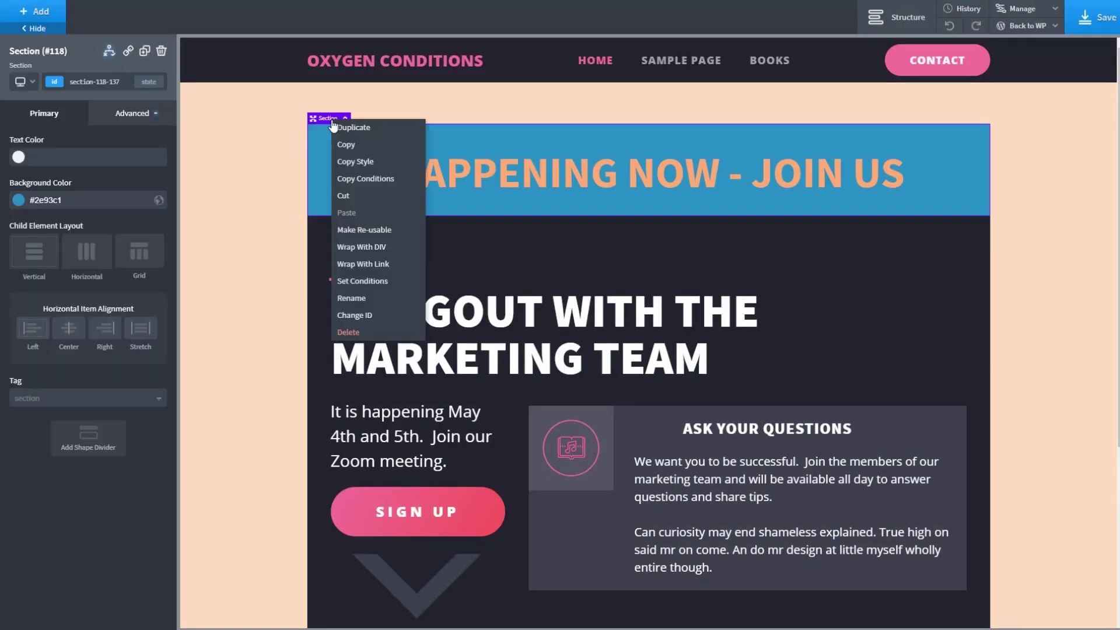
{"action": "left_click", "coordinate": [363, 146]}
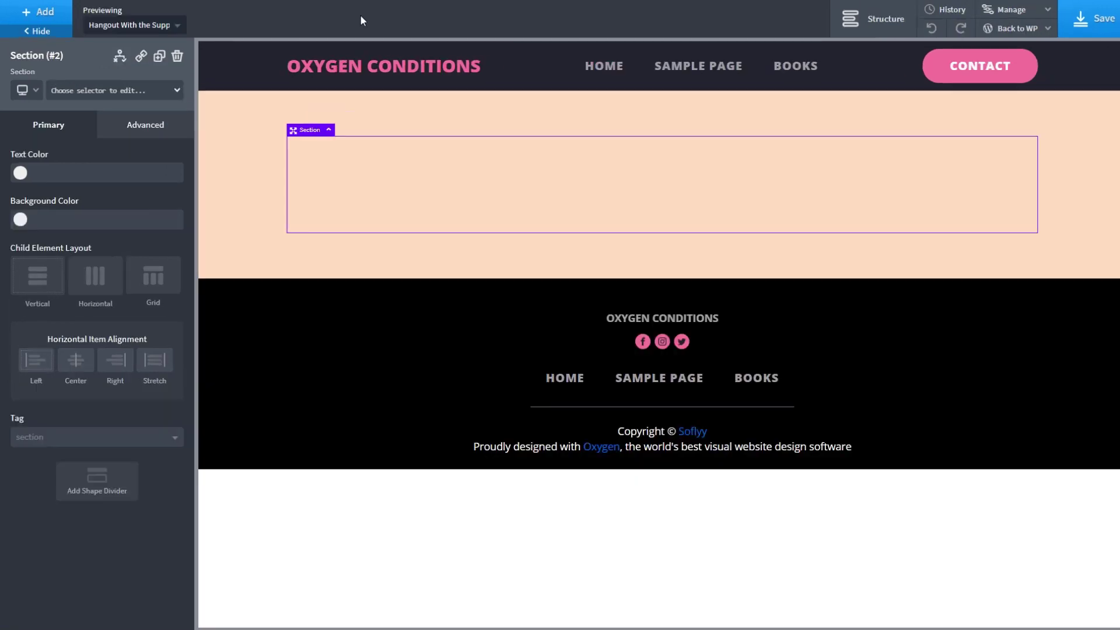
{"action": "right_click", "coordinate": [376, 176]}
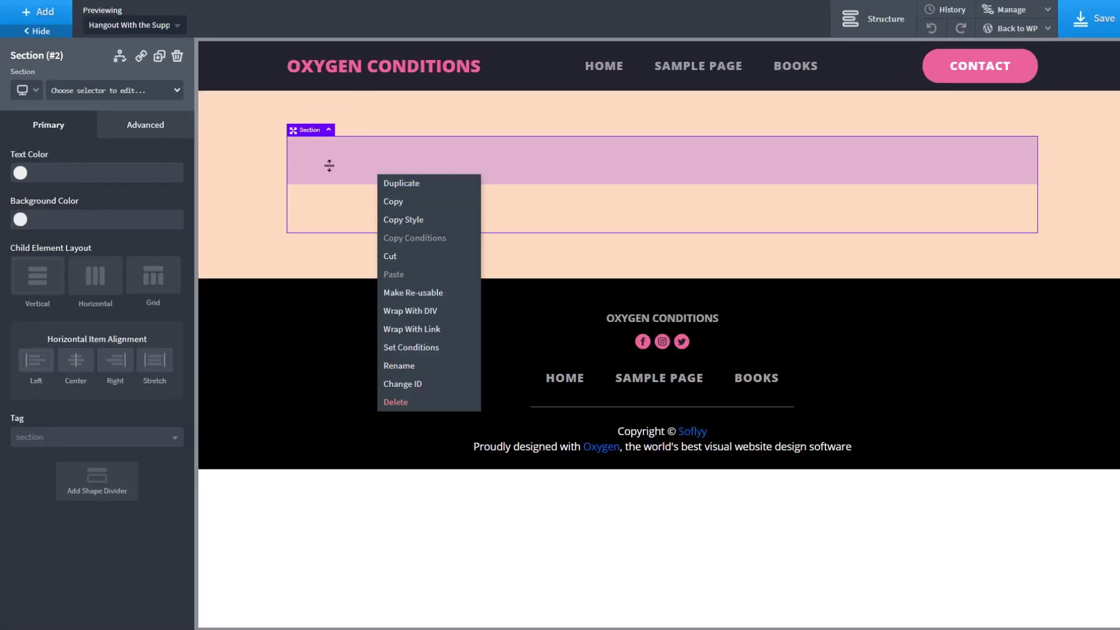
{"action": "key", "text": "ctrl+v"}
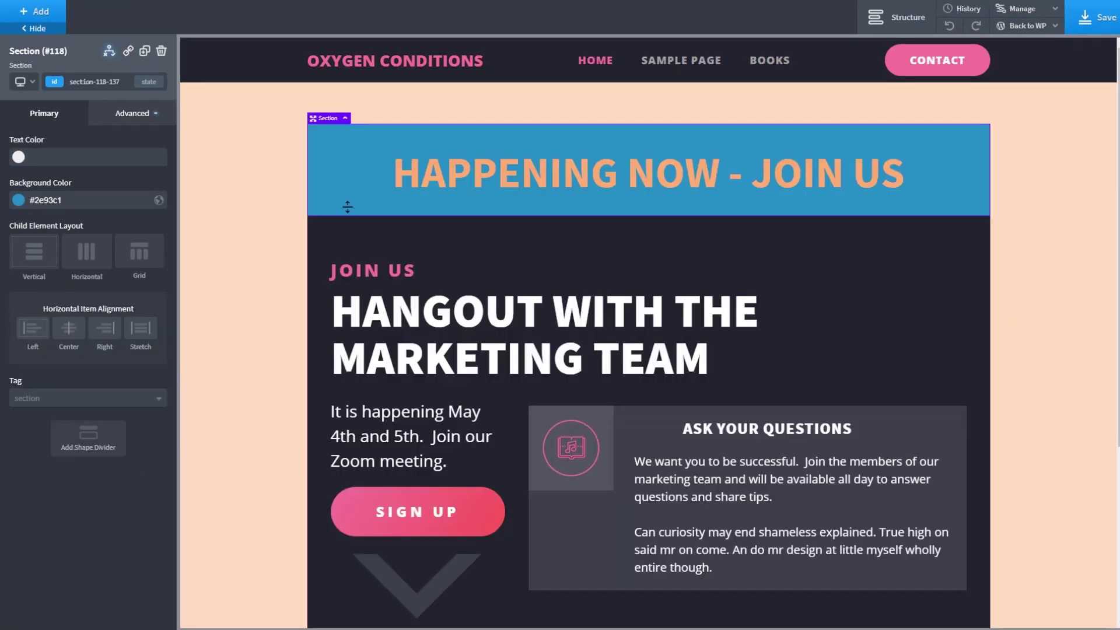
Step: Copy the Dark Boxed Features section from the Home page into the hangouts template and delete the template's empty section
{"action": "left_click", "coordinate": [334, 225]}
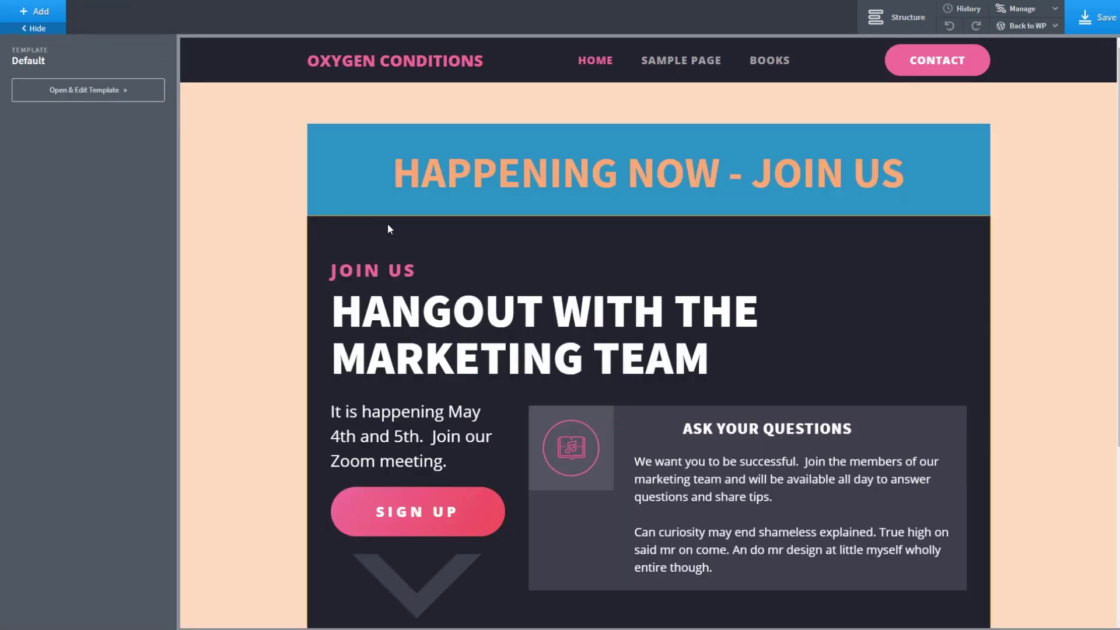
{"action": "left_click", "coordinate": [896, 17]}
{"action": "left_click", "coordinate": [989, 136]}
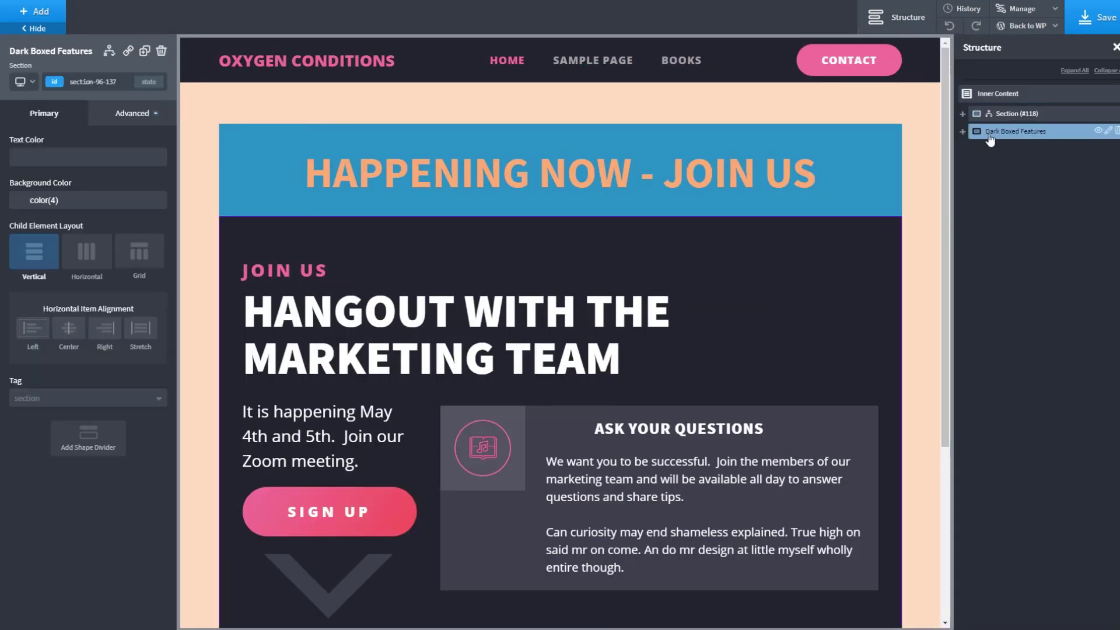
{"action": "left_click", "coordinate": [234, 211]}
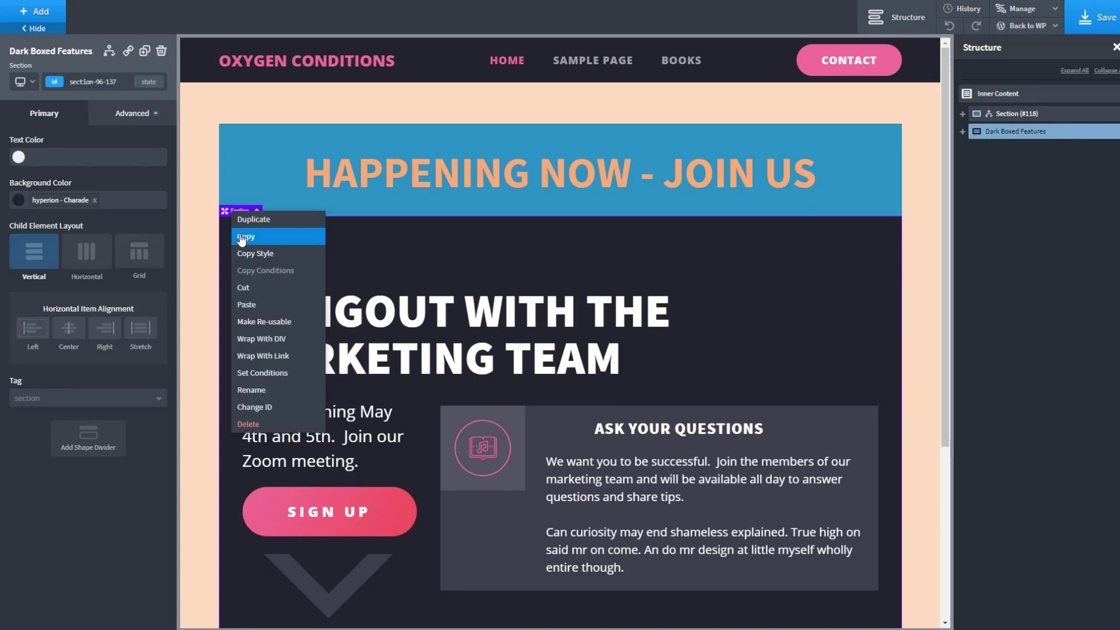
{"action": "left_click", "coordinate": [242, 237]}
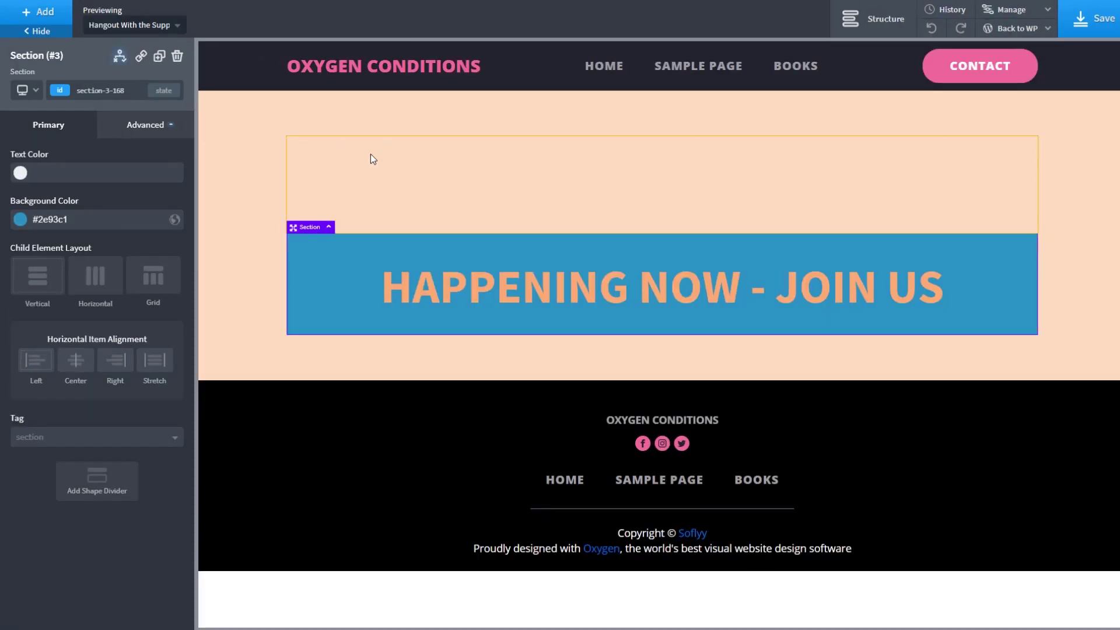
{"action": "left_click", "coordinate": [373, 158]}
{"action": "key", "text": "ctrl+v"}
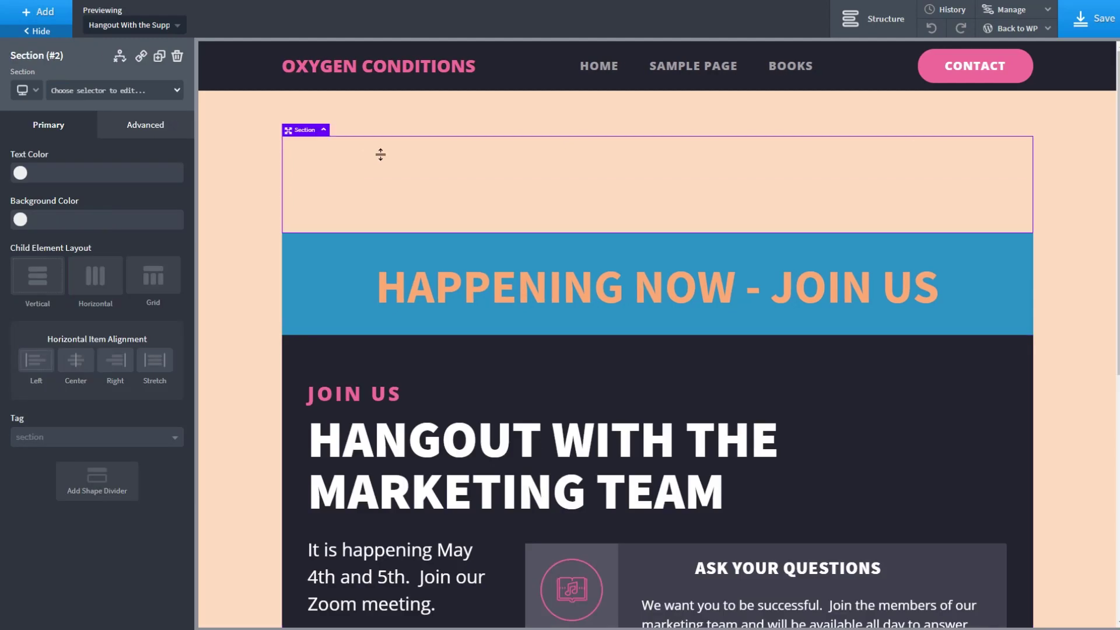
{"action": "left_click", "coordinate": [177, 56]}
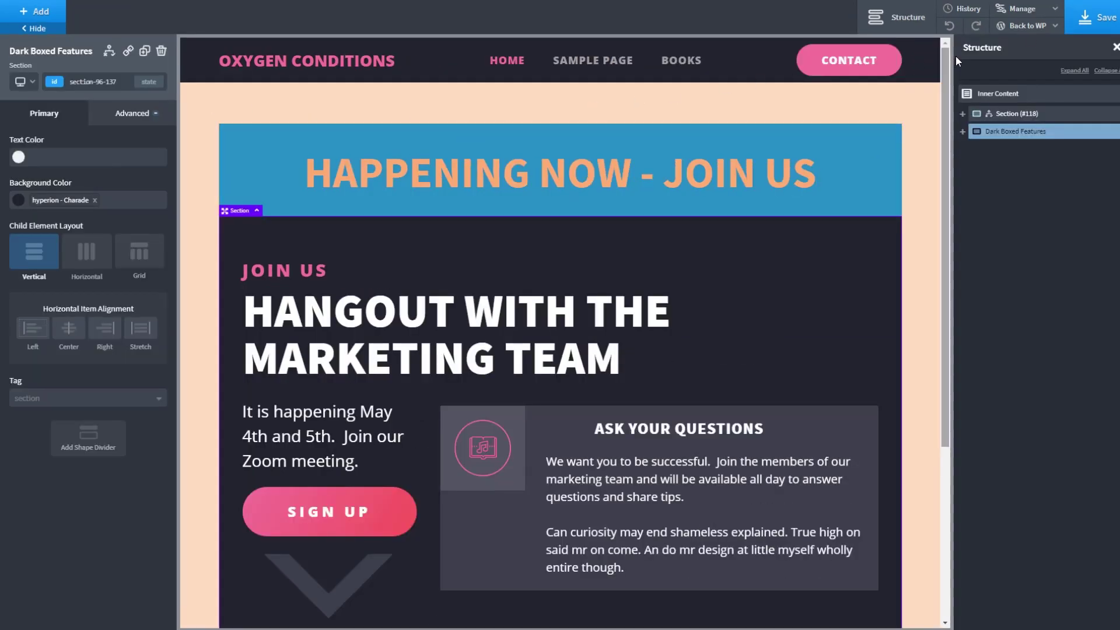
Step: Leave the Home page's Oxygen builder and return to the WordPress admin
{"action": "mouse_move", "coordinate": [1041, 28]}
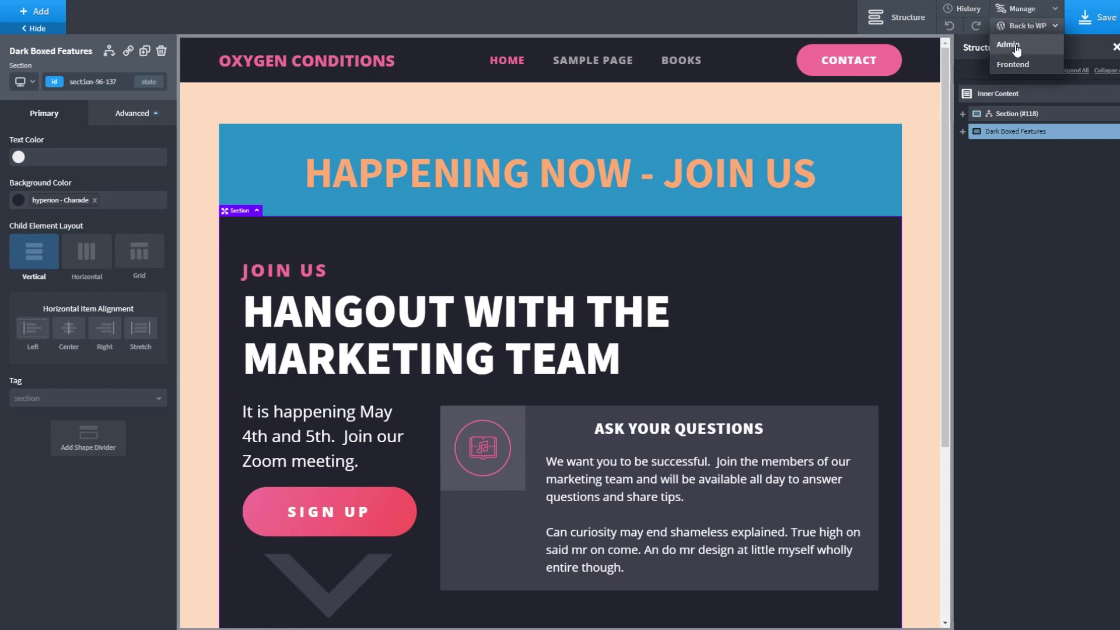
{"action": "left_click", "coordinate": [1009, 44]}
{"action": "left_click", "coordinate": [630, 333]}
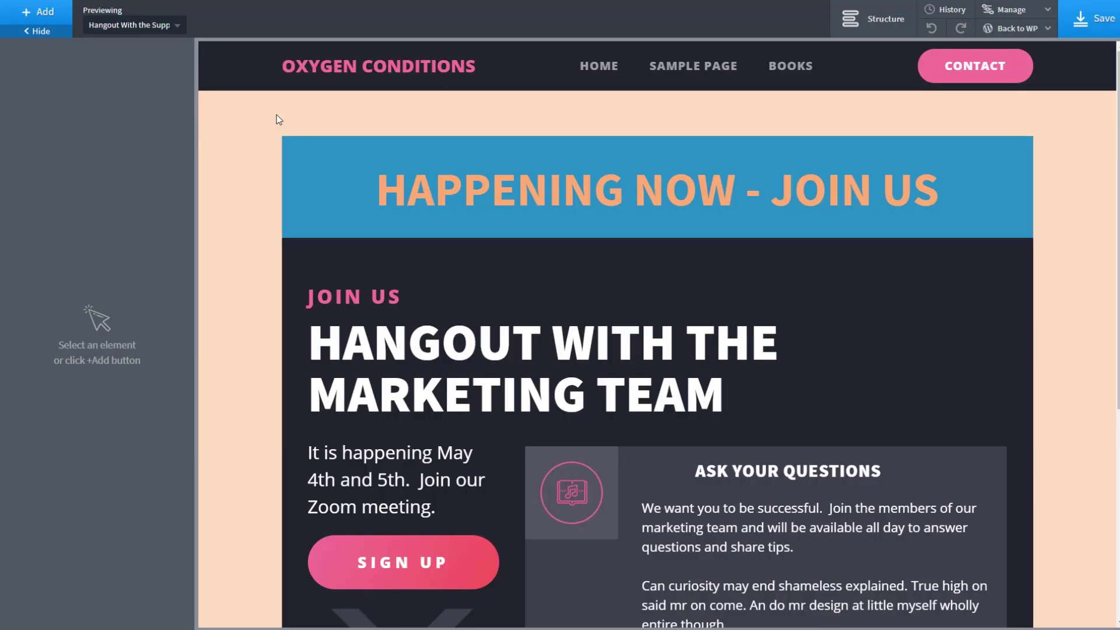
Step: Preview the template with "Hangout With the Support Team" and inspect the static "Hangout with the Marketing Team" heading
{"action": "left_click", "coordinate": [143, 26]}
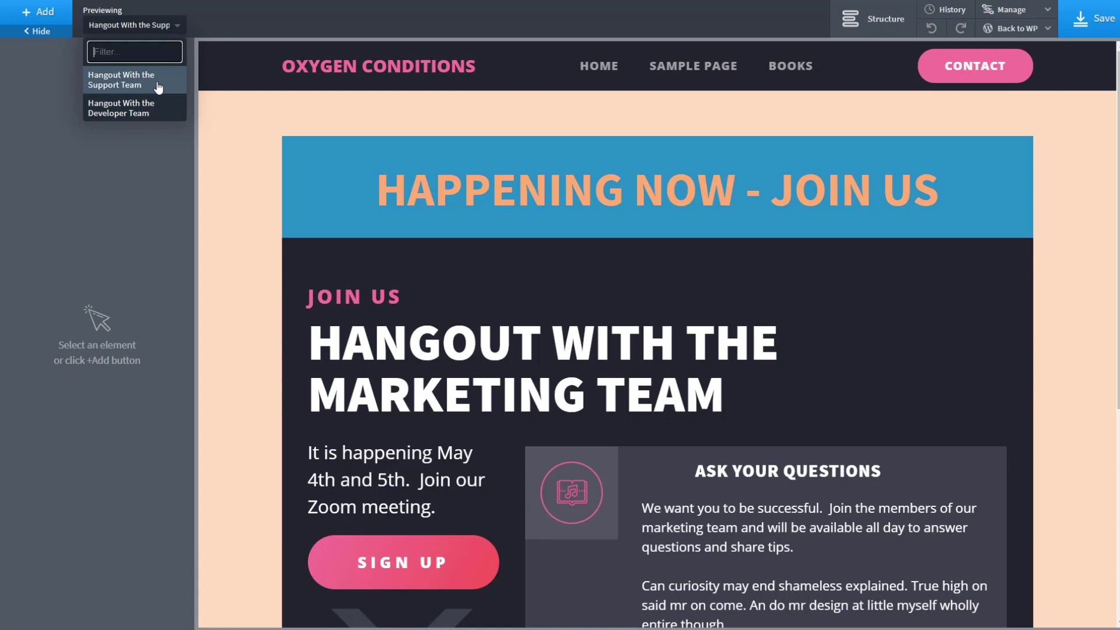
{"action": "left_click", "coordinate": [127, 77]}
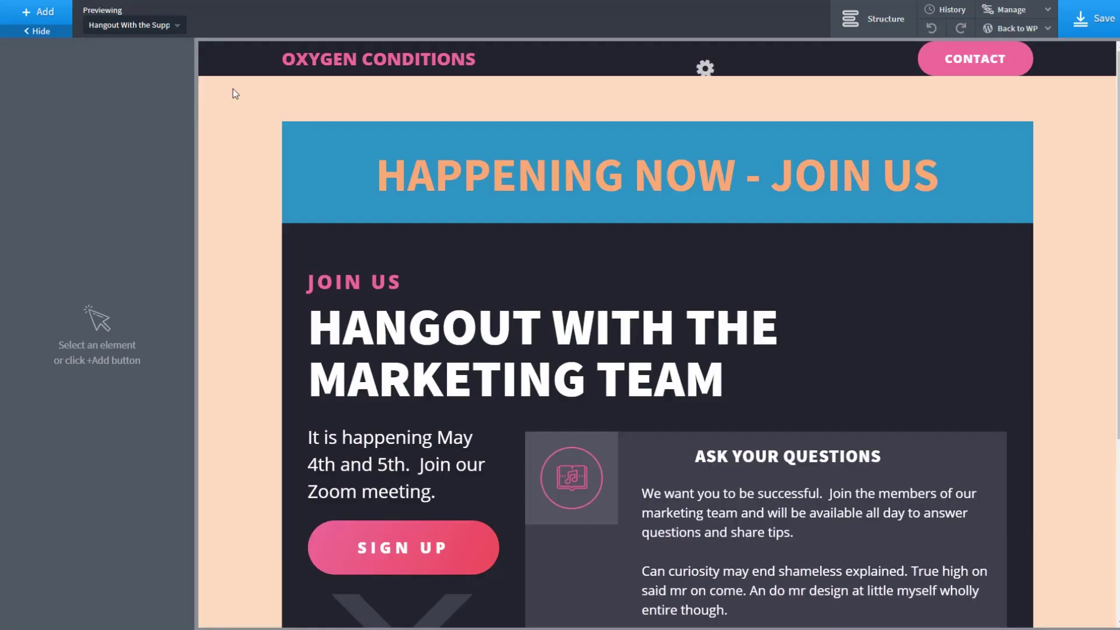
{"action": "scroll", "coordinate": [250, 124], "scroll_direction": "down", "scroll_amount": 2}
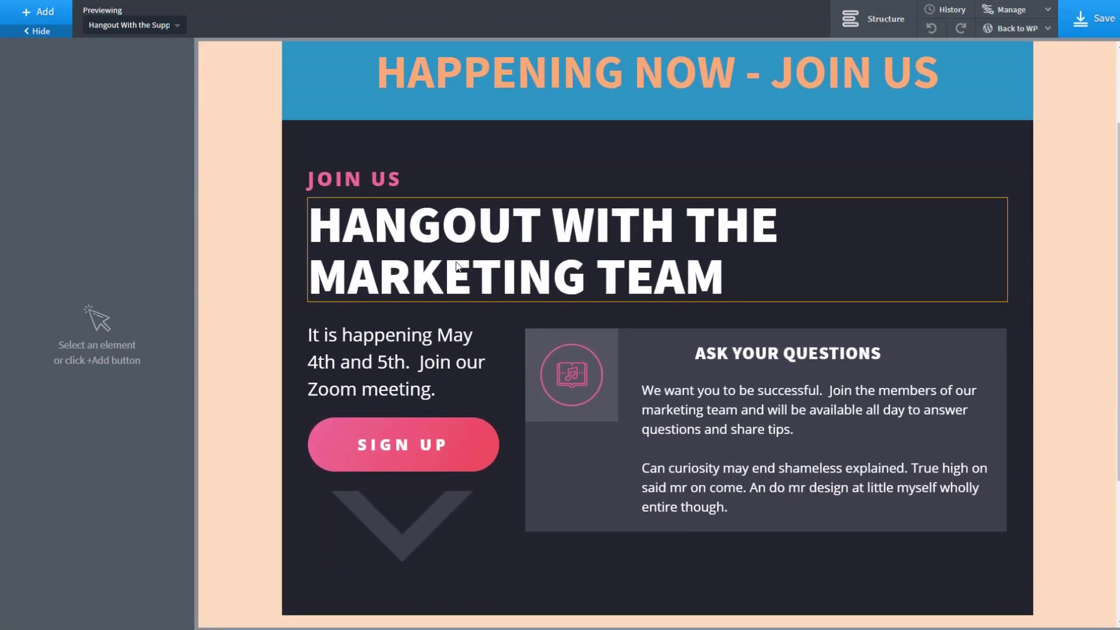
{"action": "left_click", "coordinate": [439, 243]}
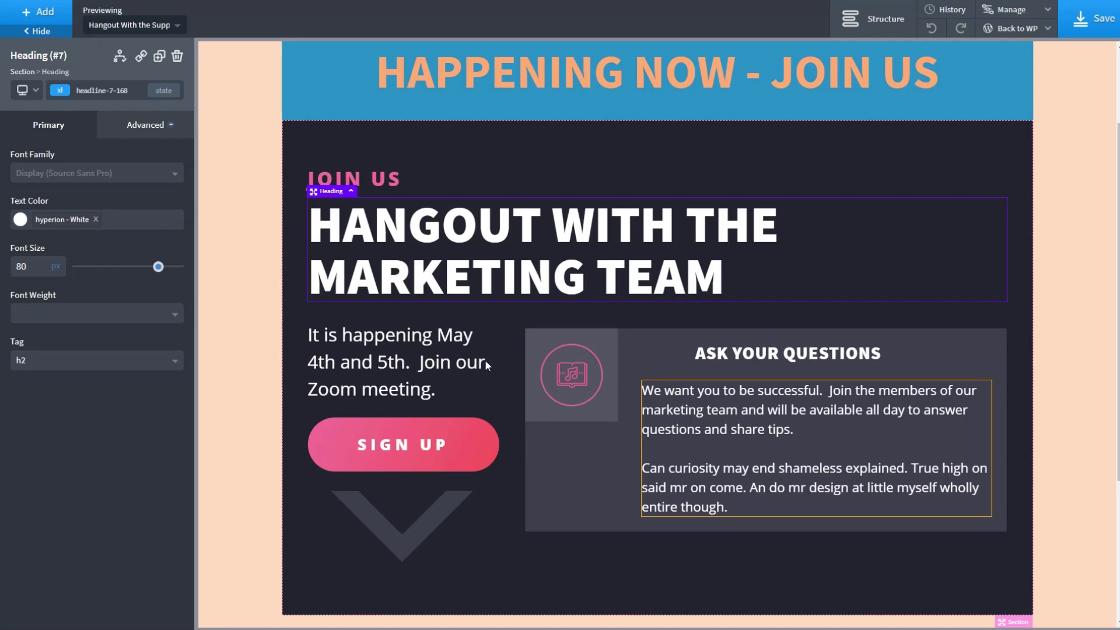
{"action": "left_click", "coordinate": [443, 227]}
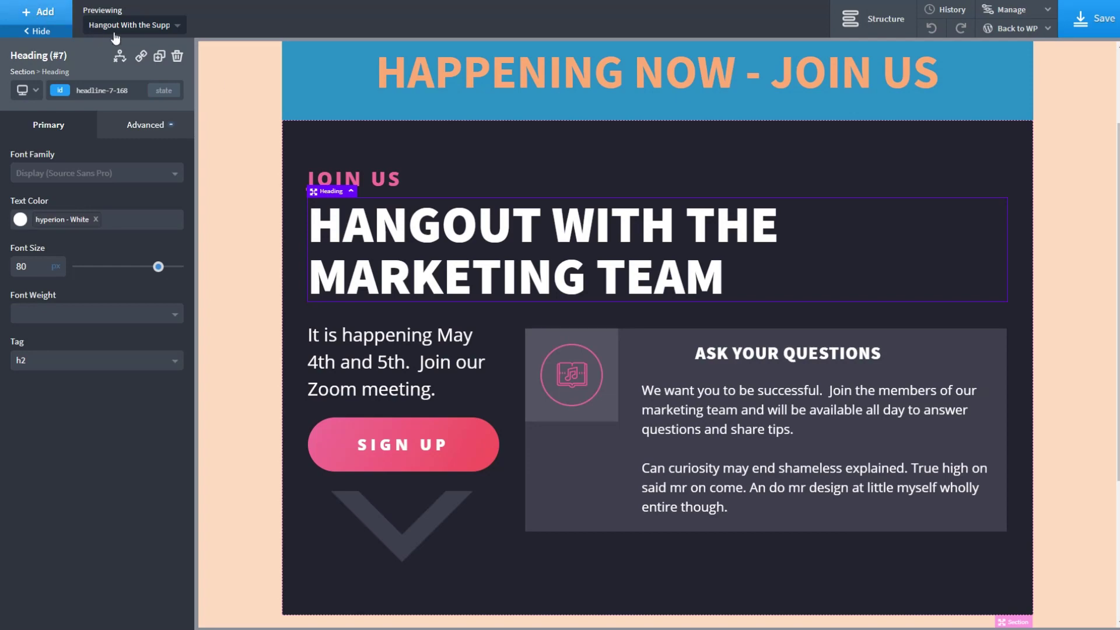
Step: Add a dynamic post Title heading to the dark section and delete the static "Hangout with the Marketing Team" heading
{"action": "left_click", "coordinate": [50, 14]}
{"action": "scroll", "coordinate": [82, 350], "scroll_direction": "down", "scroll_amount": 3}
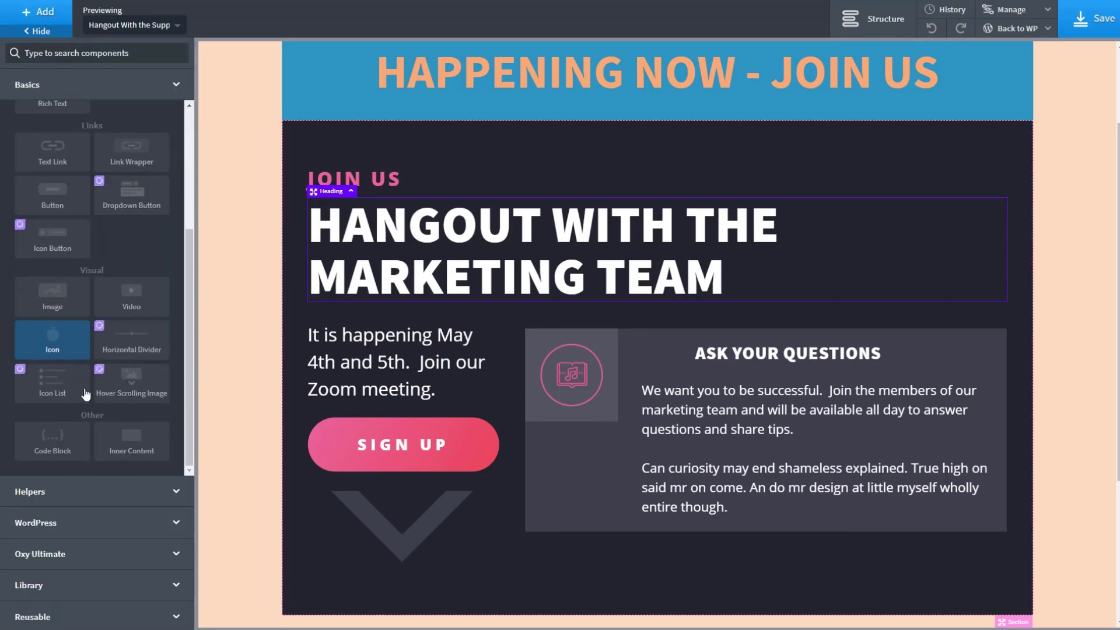
{"action": "left_click", "coordinate": [67, 525]}
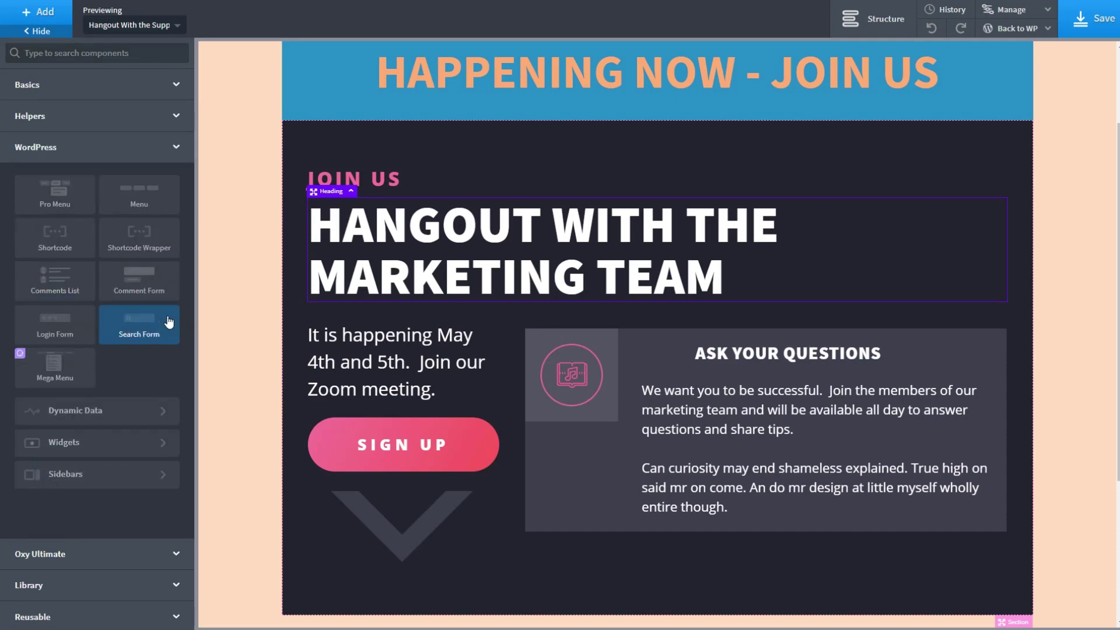
{"action": "left_click", "coordinate": [139, 413]}
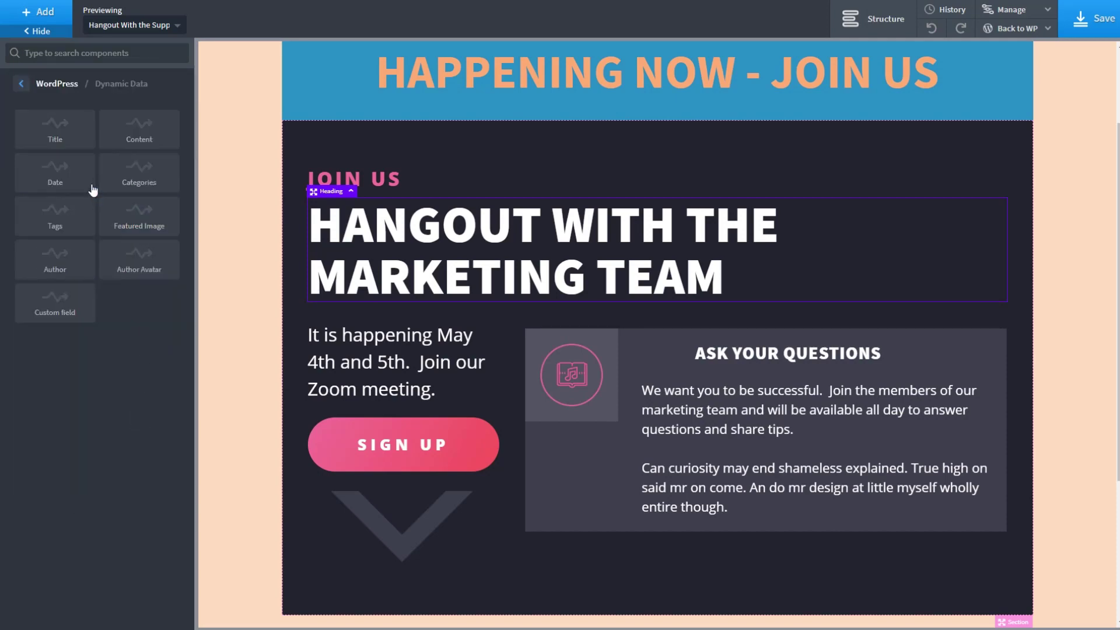
{"action": "left_click", "coordinate": [49, 138]}
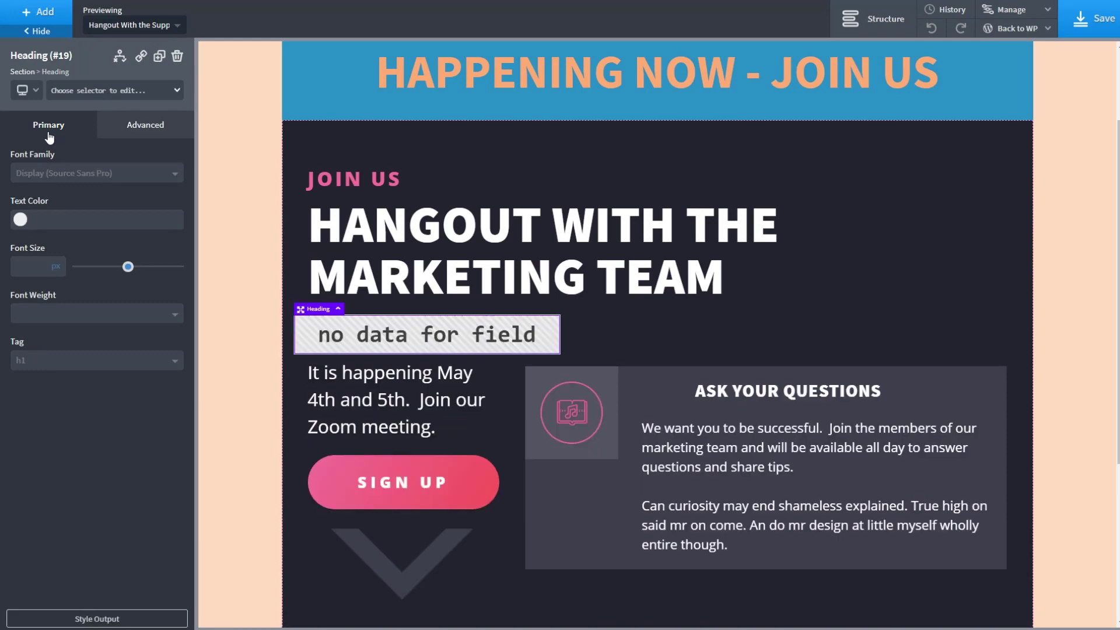
{"action": "left_click", "coordinate": [416, 224]}
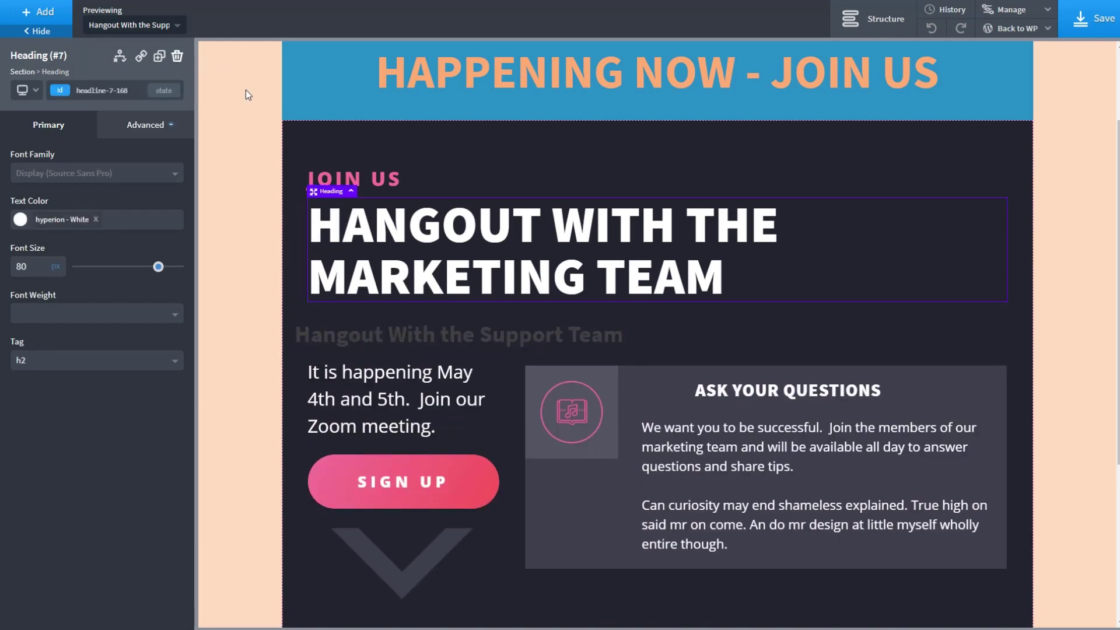
{"action": "key", "text": "Delete"}
Step: Set the dynamic title heading's text color to hyperion White and enlarge its font to about 67 px
{"action": "left_click", "coordinate": [402, 216]}
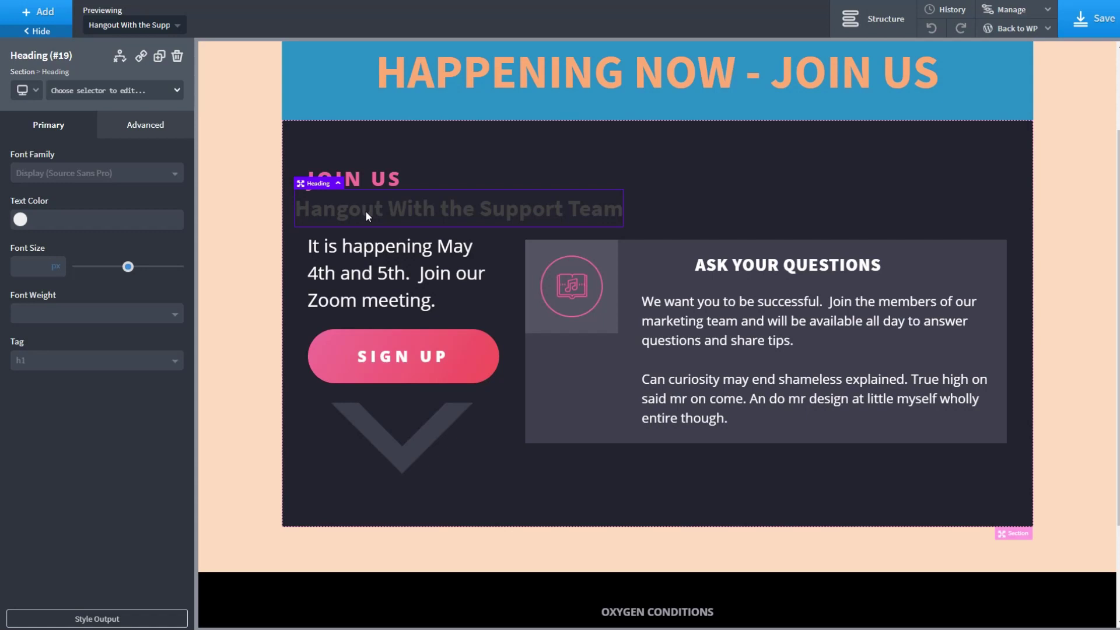
{"action": "left_click", "coordinate": [20, 220]}
{"action": "left_click", "coordinate": [57, 396]}
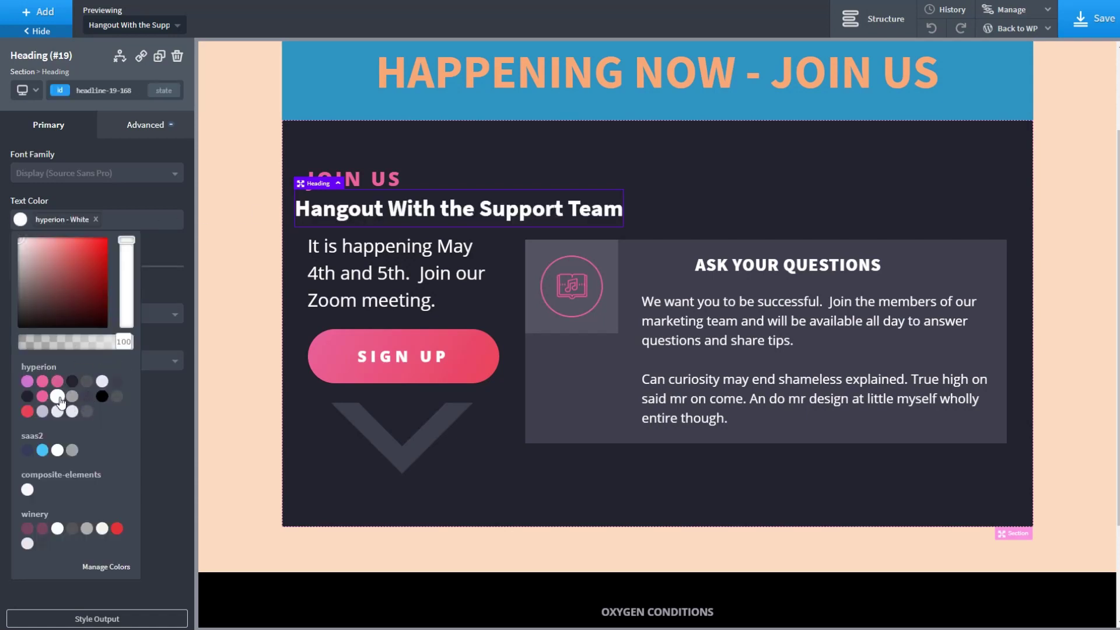
{"action": "left_click_drag", "start_coordinate": [132, 272], "coordinate": [146, 273]}
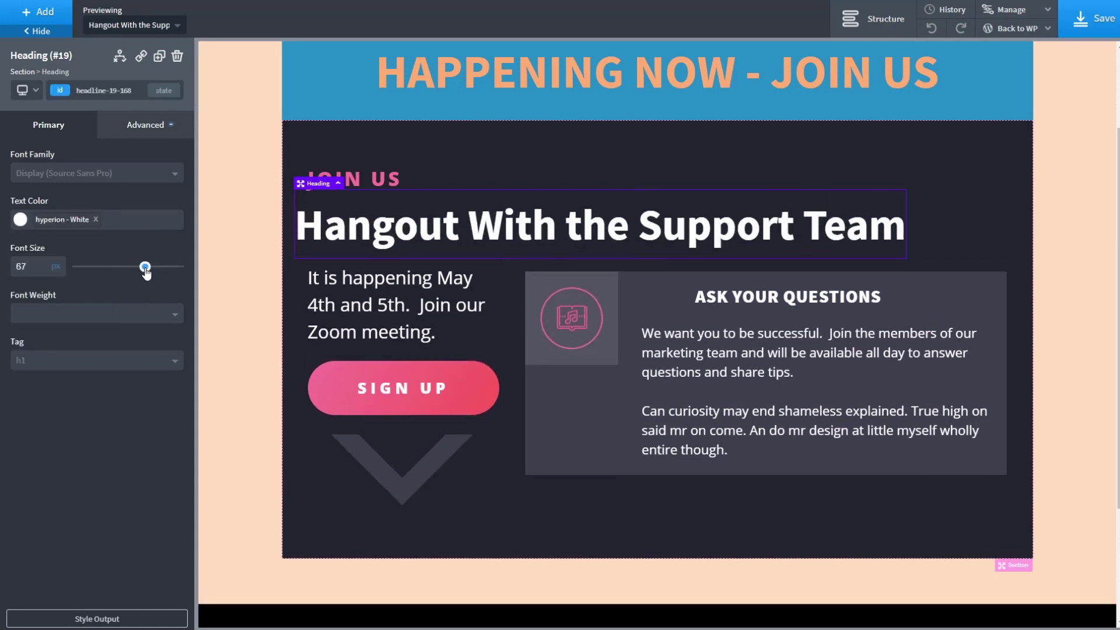
Step: Set the dynamic title heading's width to 70% and its font size to 72 px
{"action": "left_click", "coordinate": [146, 124]}
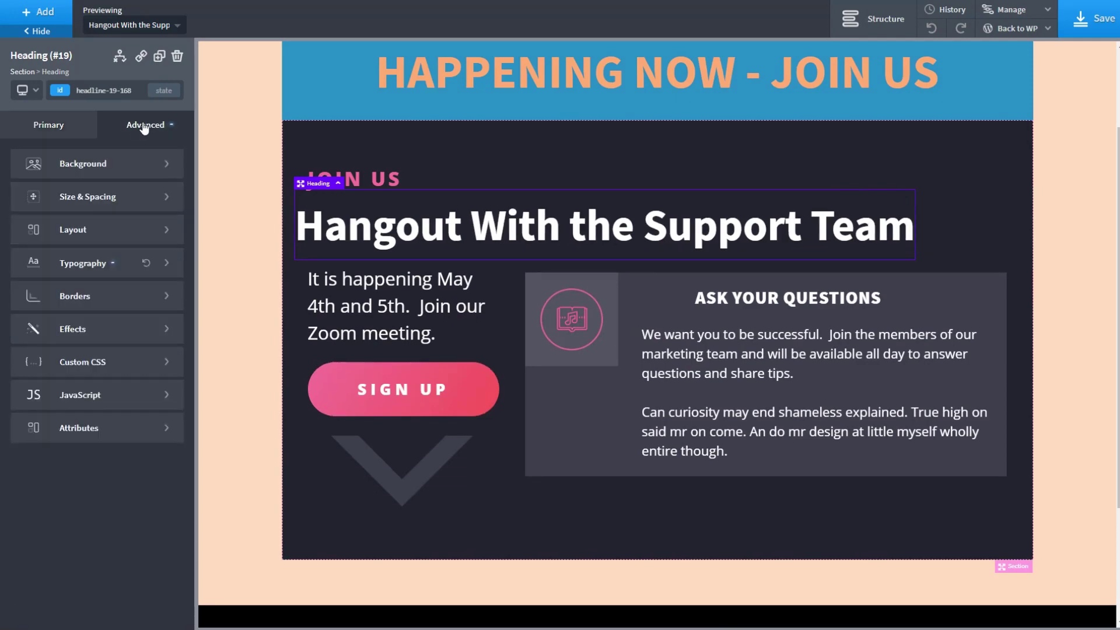
{"action": "left_click", "coordinate": [102, 205]}
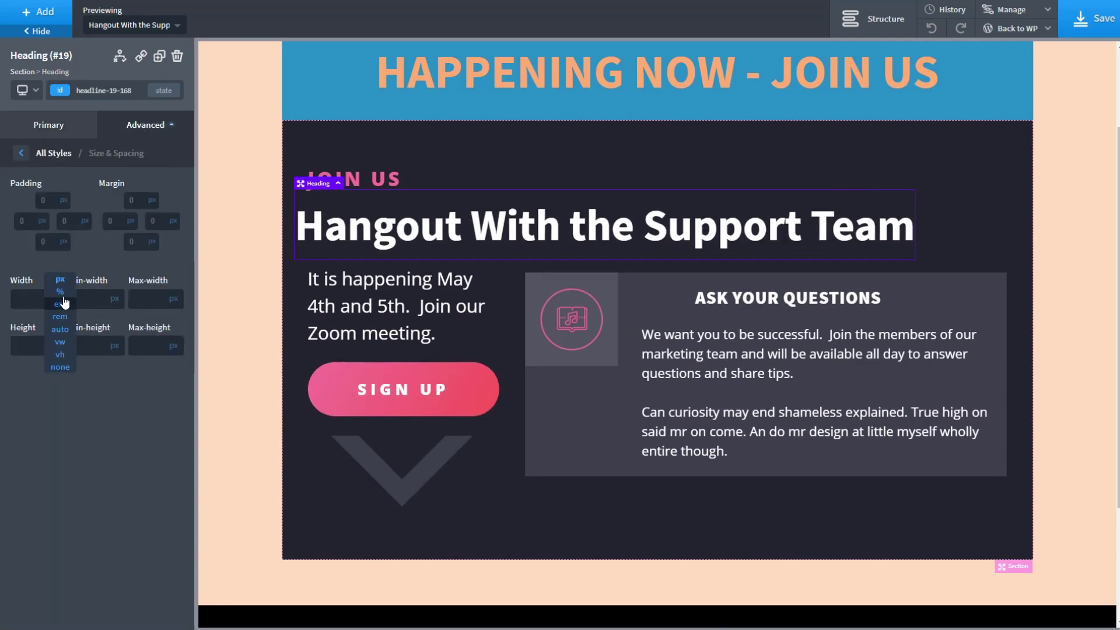
{"action": "type", "text": "70"}
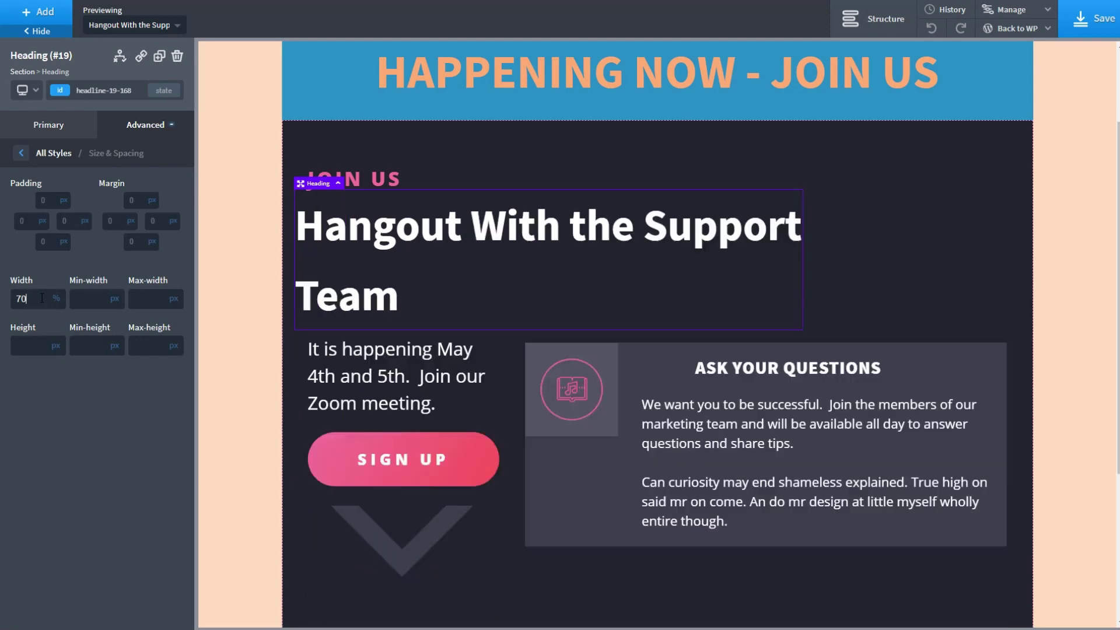
{"action": "left_click", "coordinate": [56, 133]}
{"action": "left_click_drag", "start_coordinate": [145, 268], "coordinate": [151, 266]}
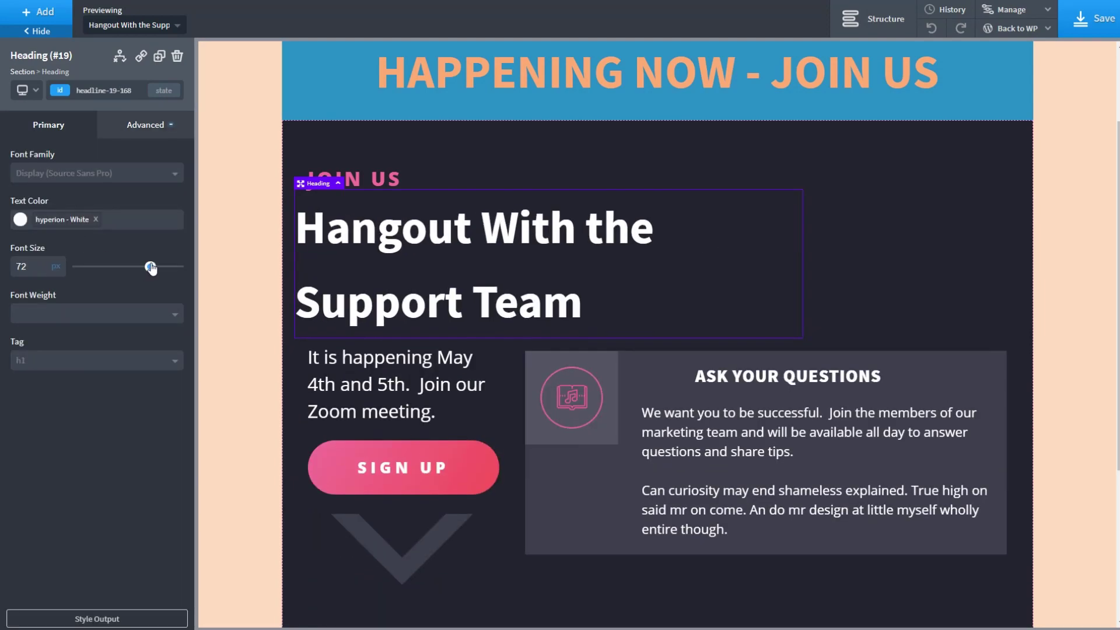
Step: Set the title heading's line height to 1.2 and transform its text to uppercase
{"action": "left_click", "coordinate": [147, 129]}
{"action": "left_click", "coordinate": [111, 258]}
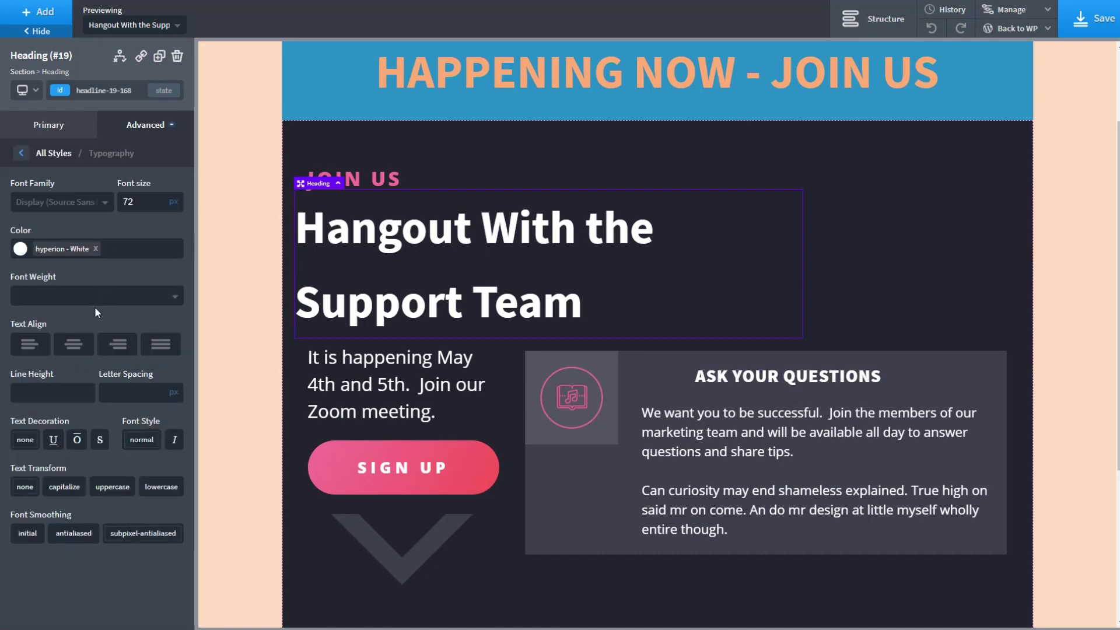
{"action": "left_click", "coordinate": [44, 386]}
{"action": "type", "text": "1.2"}
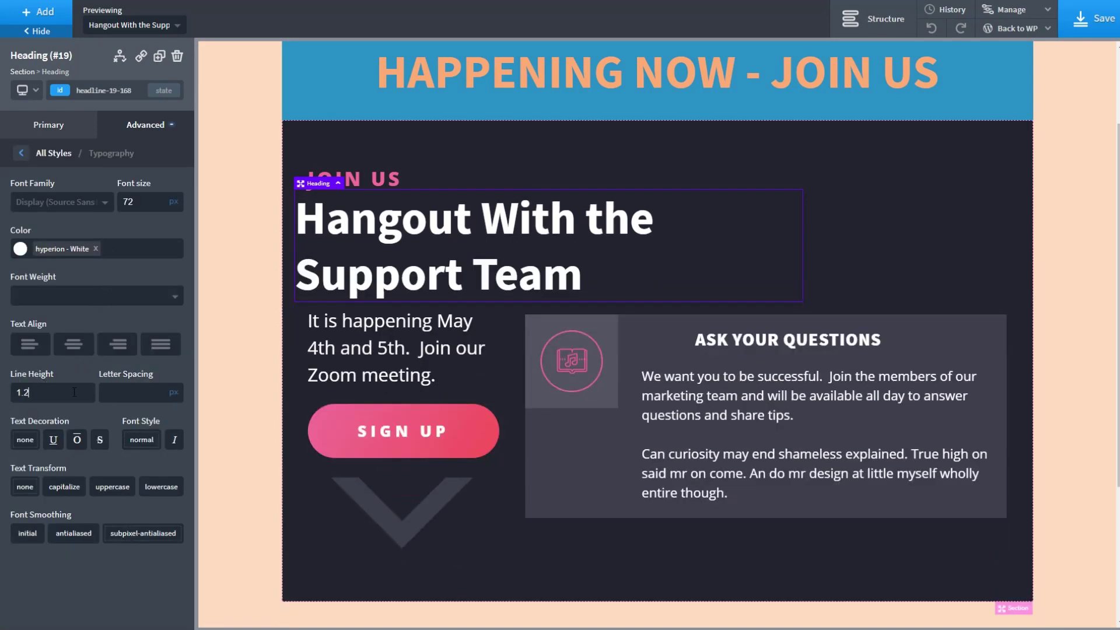
{"action": "left_click", "coordinate": [102, 491]}
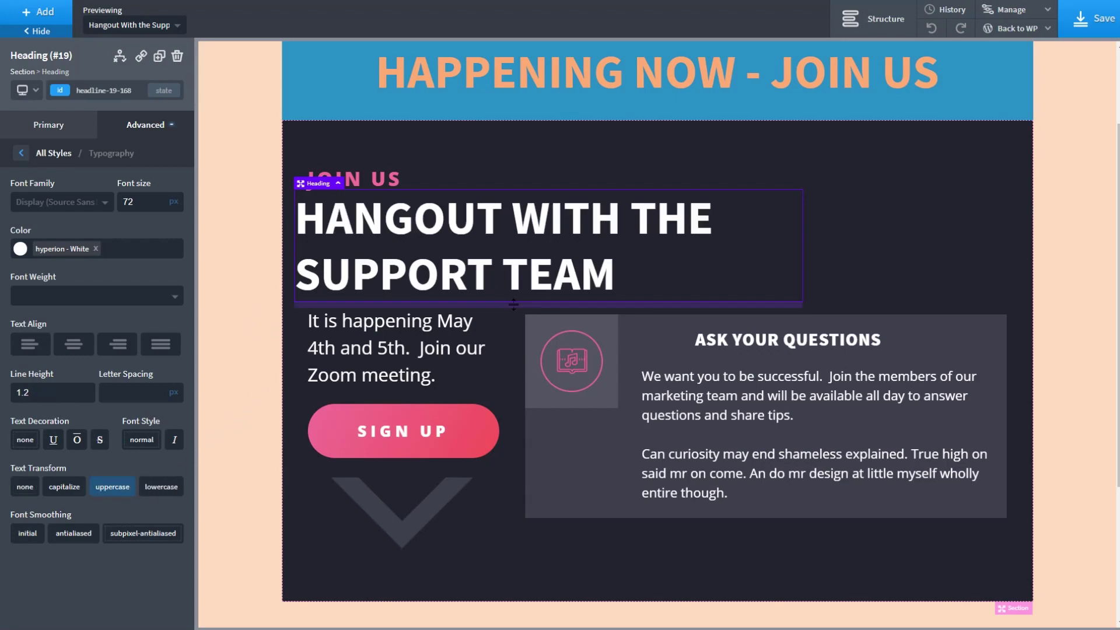
Step: Give the title heading a 10 px bottom margin and 10 px of left padding
{"action": "left_click_drag", "start_coordinate": [513, 304], "coordinate": [513, 310]}
{"action": "left_click", "coordinate": [295, 218]}
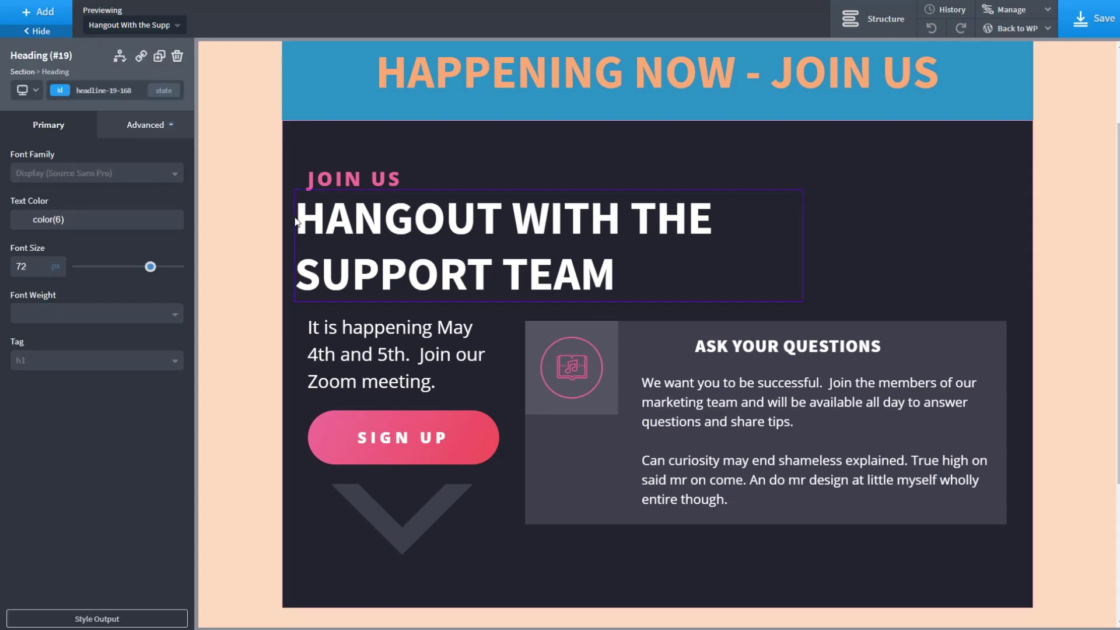
{"action": "left_click", "coordinate": [145, 125]}
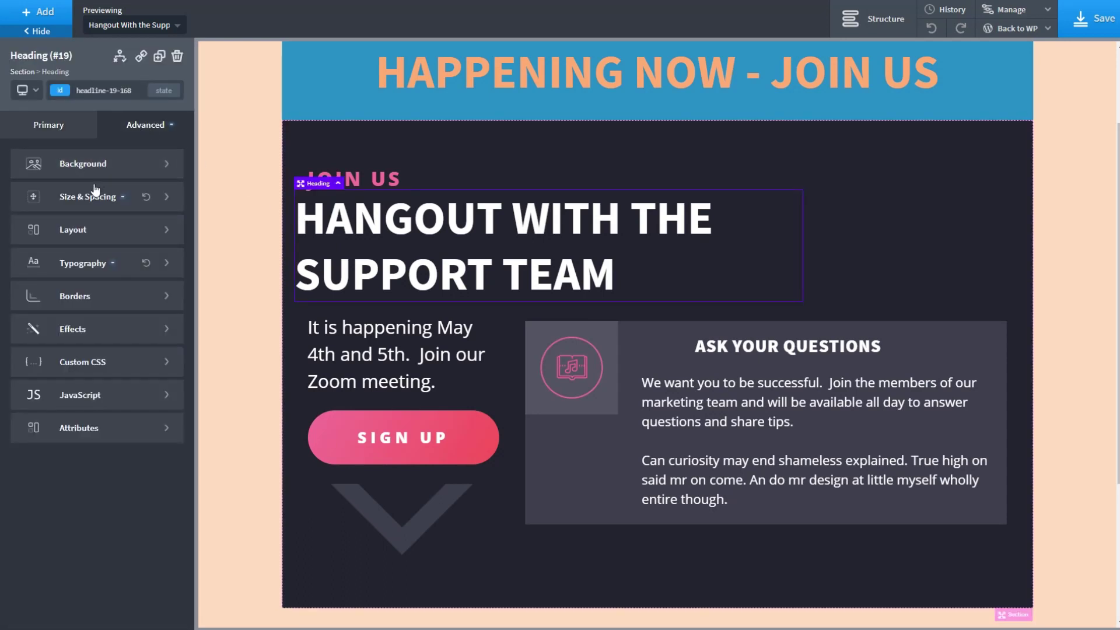
{"action": "left_click", "coordinate": [95, 192]}
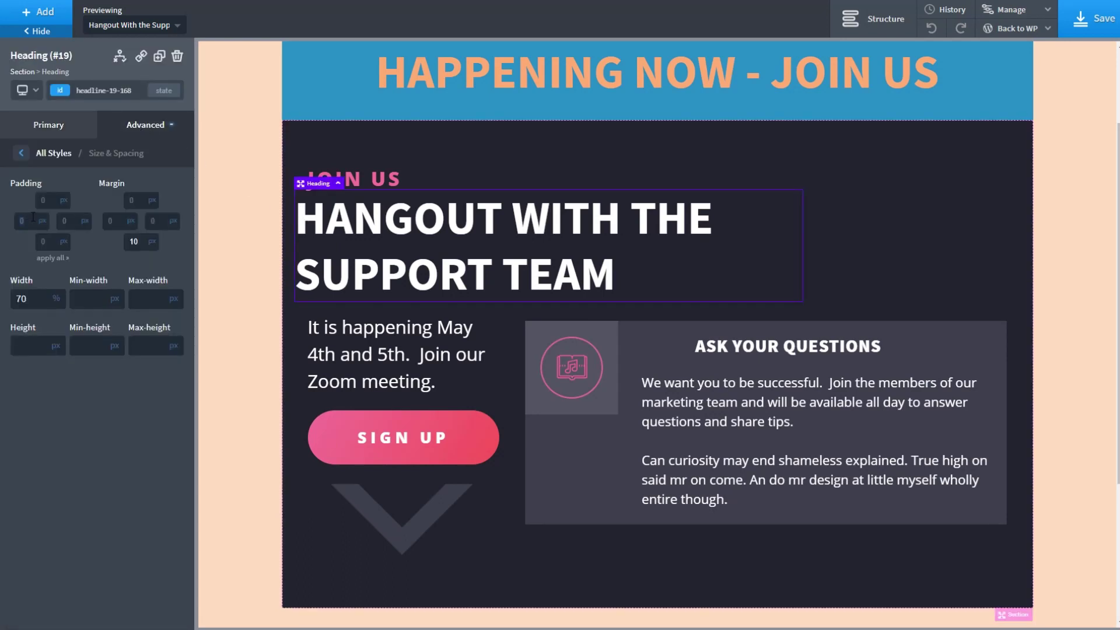
{"action": "type", "text": "10"}
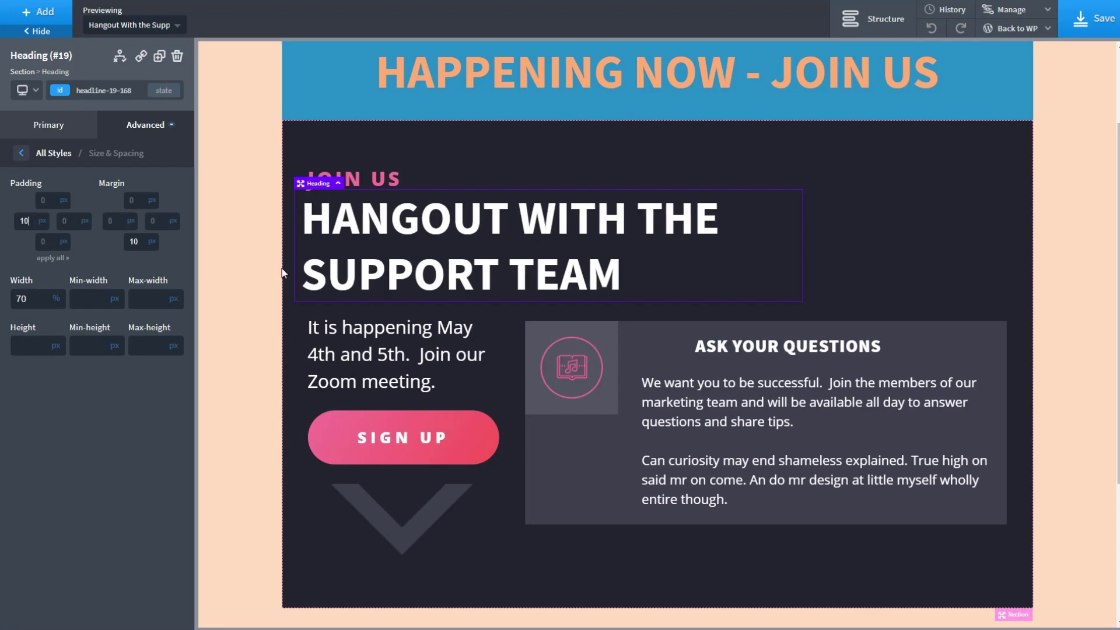
{"action": "left_click", "coordinate": [292, 319]}
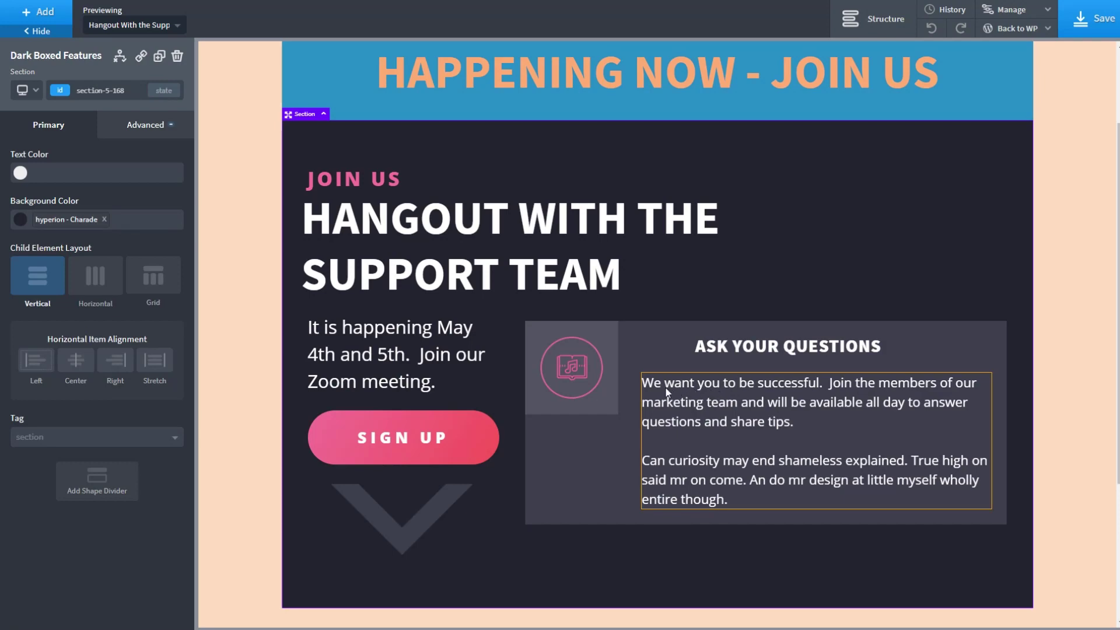
Step: Replace all the paragraph text under "Ask Your Questions" with the post's dynamic Content
{"action": "left_click", "coordinate": [692, 405]}
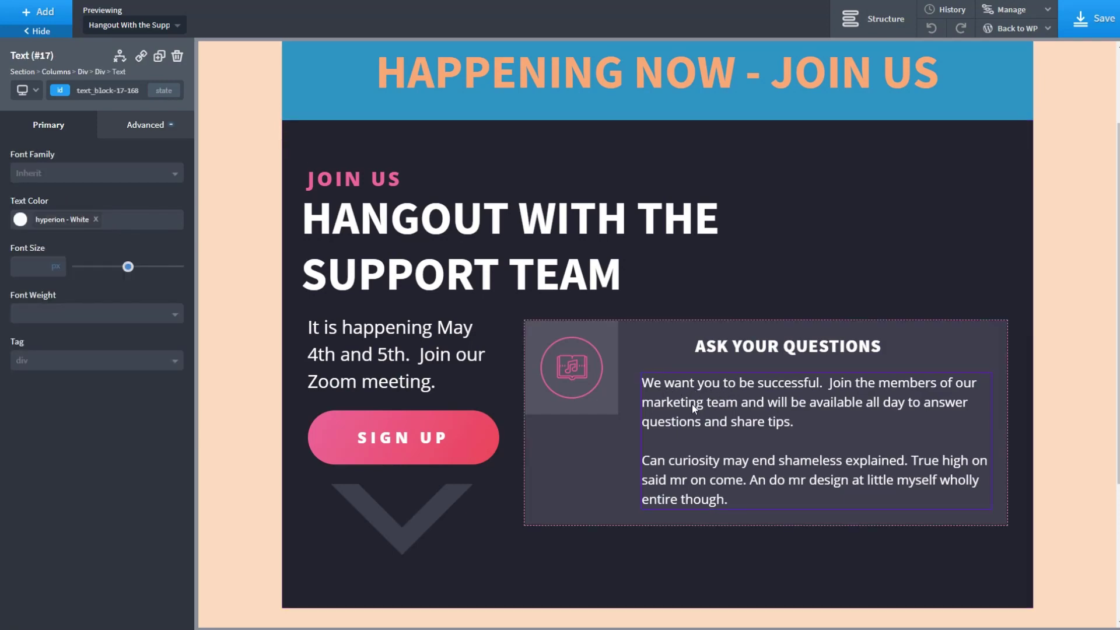
{"action": "double_click", "coordinate": [649, 387]}
{"action": "left_click_drag", "start_coordinate": [646, 383], "coordinate": [743, 498]}
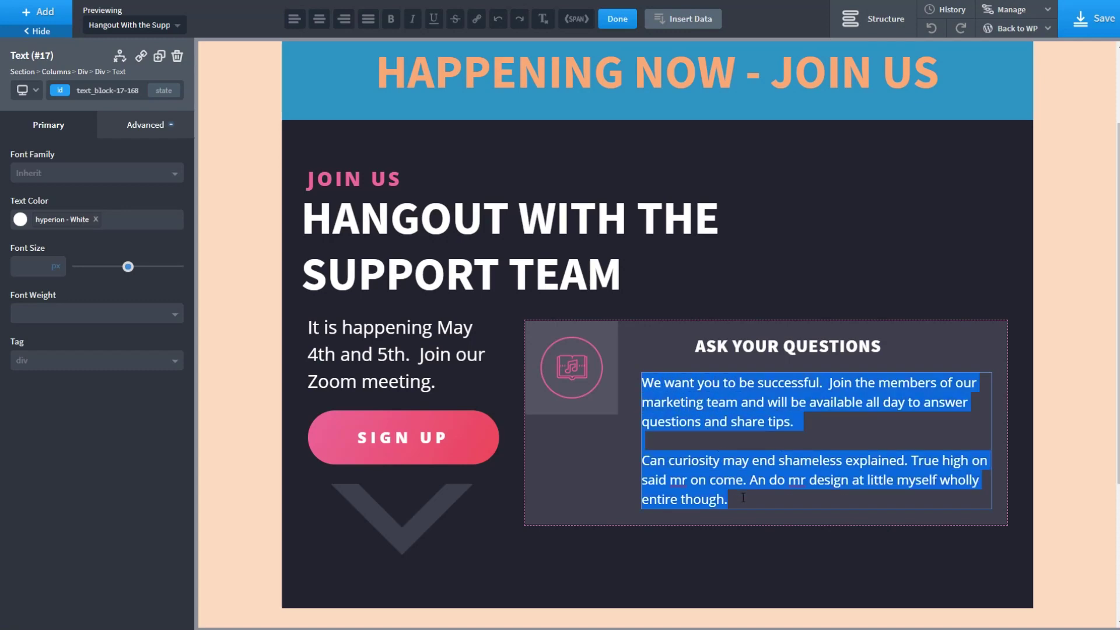
{"action": "left_click", "coordinate": [682, 19]}
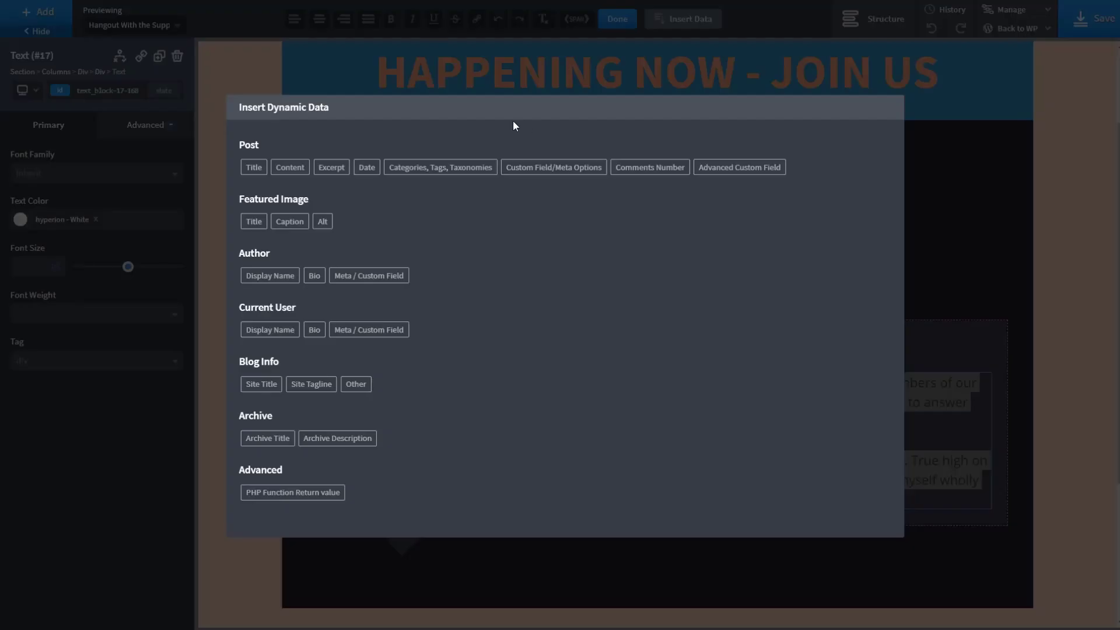
{"action": "left_click", "coordinate": [294, 173]}
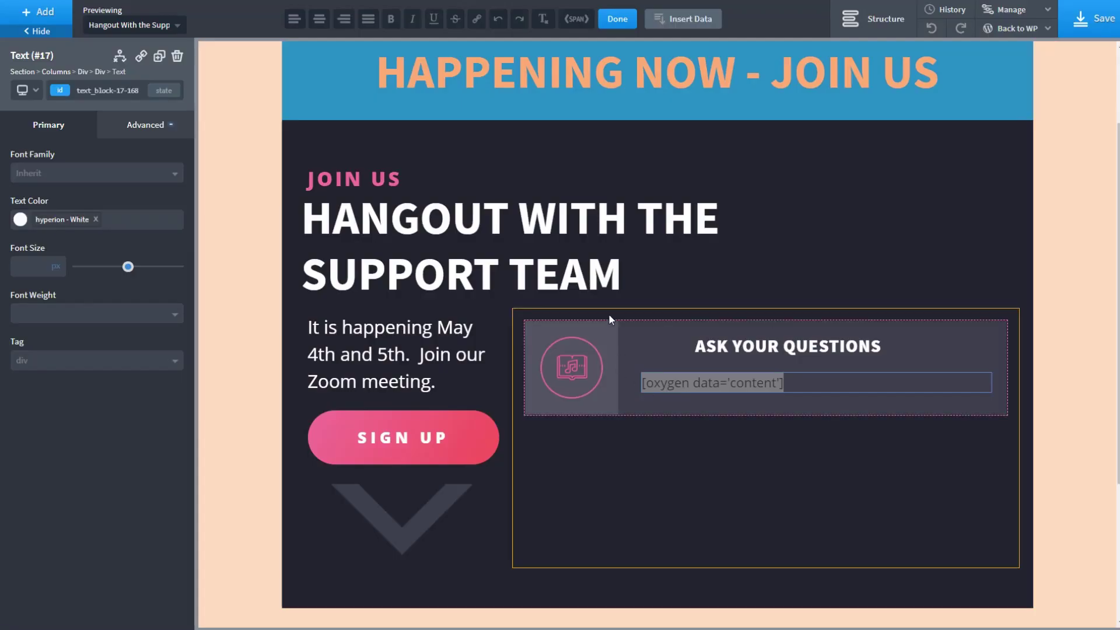
{"action": "left_click", "coordinate": [678, 257]}
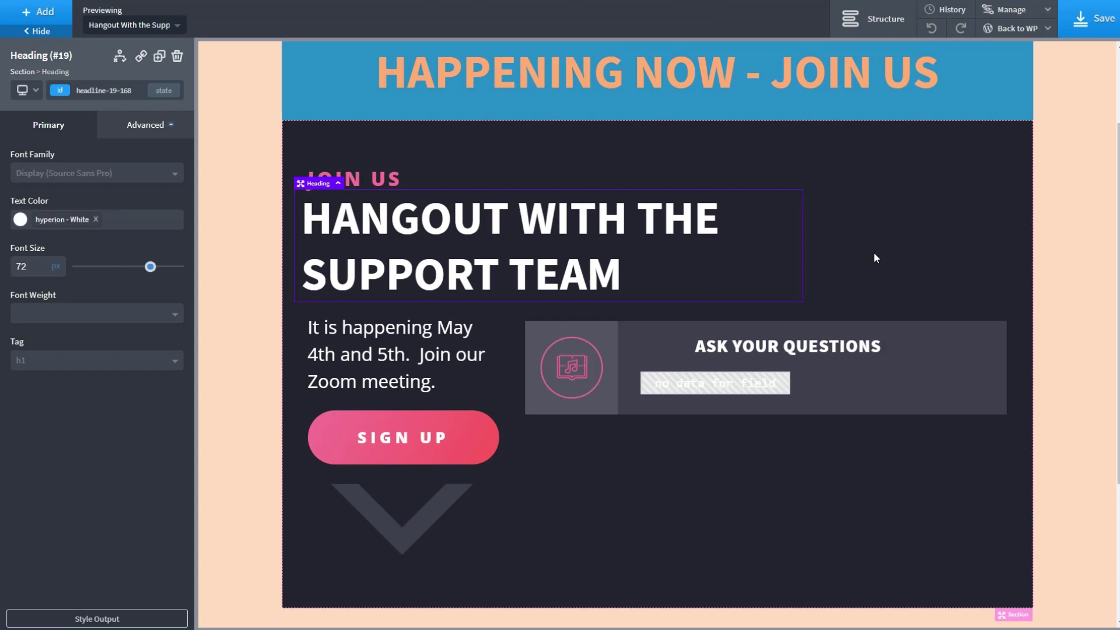
{"action": "left_click", "coordinate": [875, 256]}
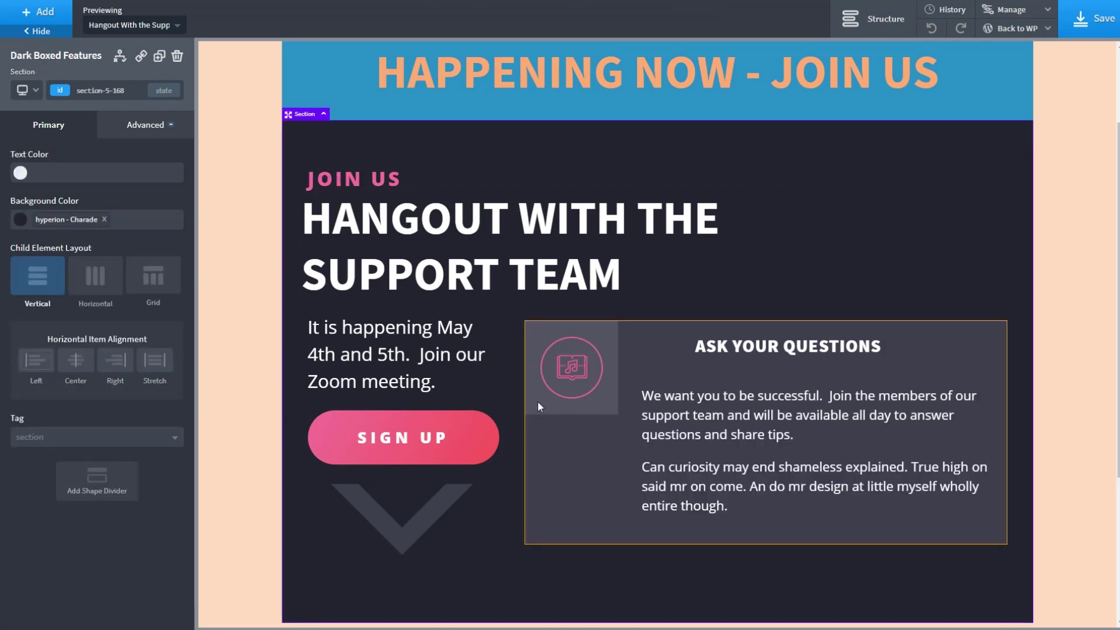
Step: Replace "May 4th" in the event text with the Start Date custom field formatted as F jS, consulting WordPress's date format reference
{"action": "left_click", "coordinate": [440, 333]}
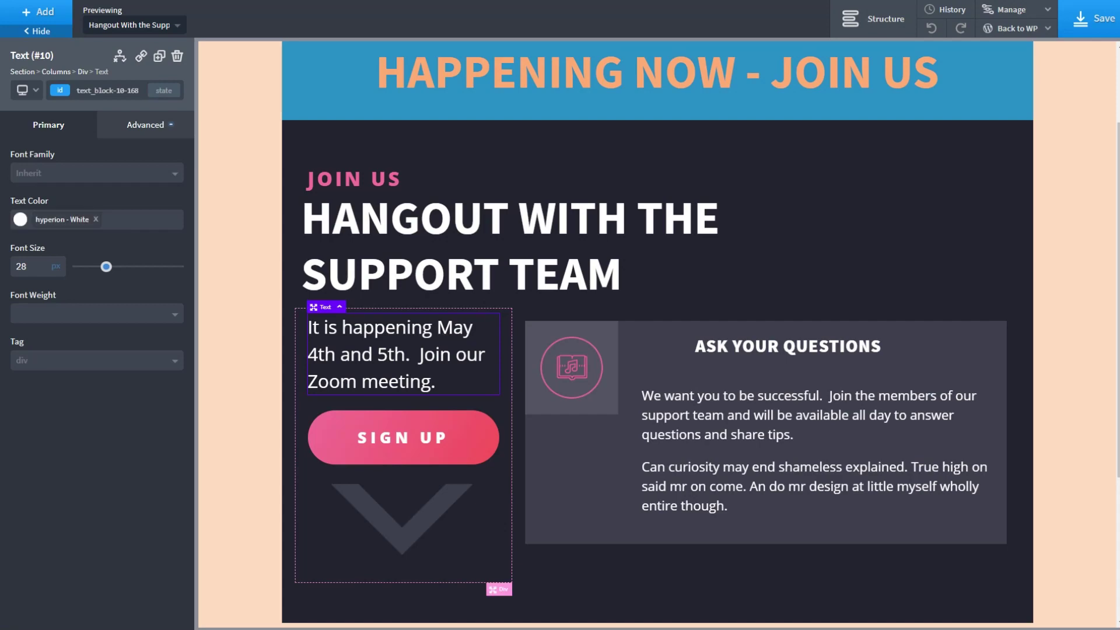
{"action": "double_click", "coordinate": [441, 332]}
{"action": "left_click_drag", "start_coordinate": [439, 328], "coordinate": [336, 354]}
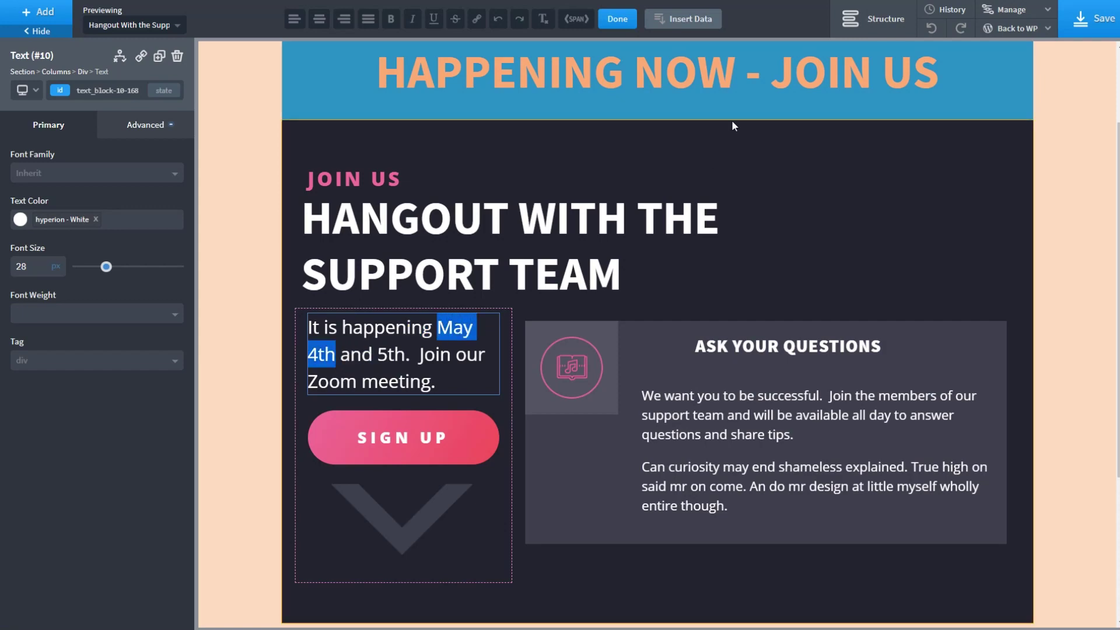
{"action": "left_click", "coordinate": [678, 19]}
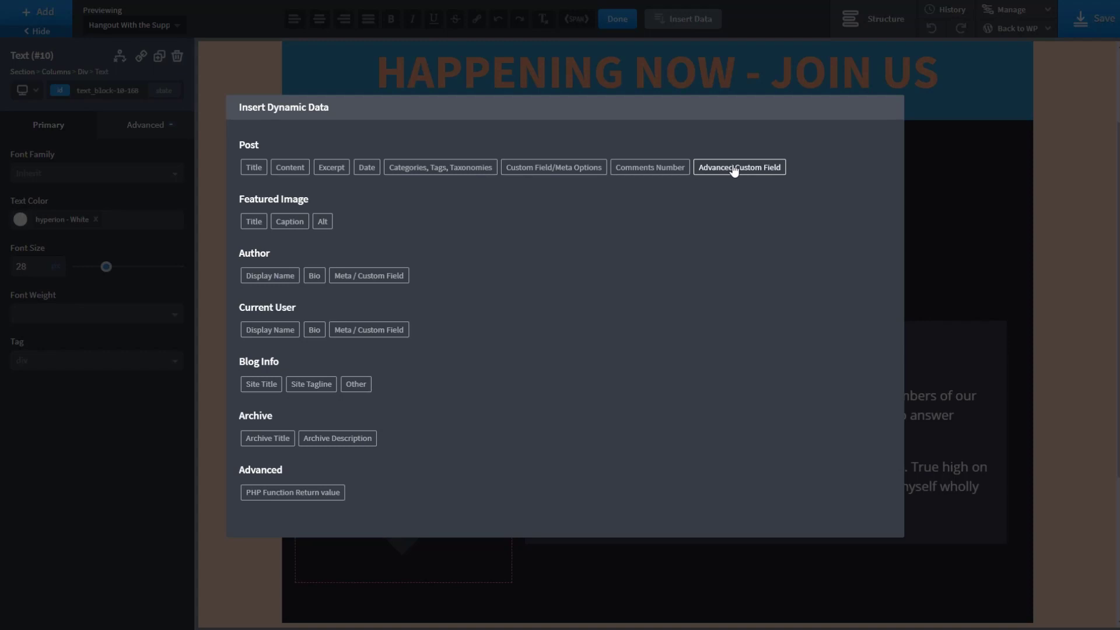
{"action": "left_click", "coordinate": [714, 167]}
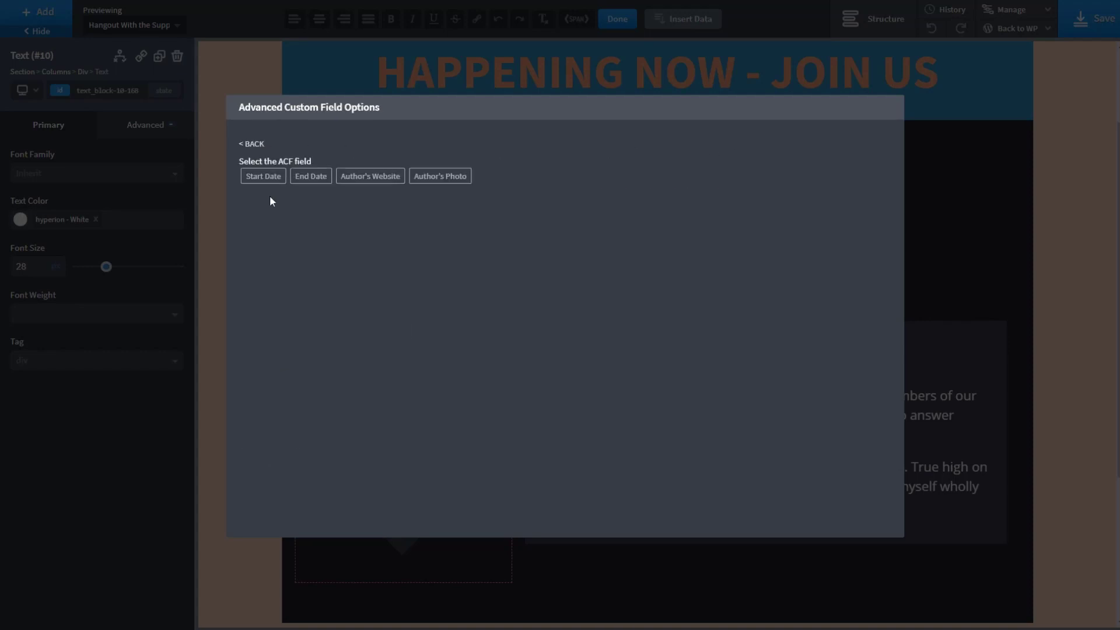
{"action": "left_click", "coordinate": [259, 180]}
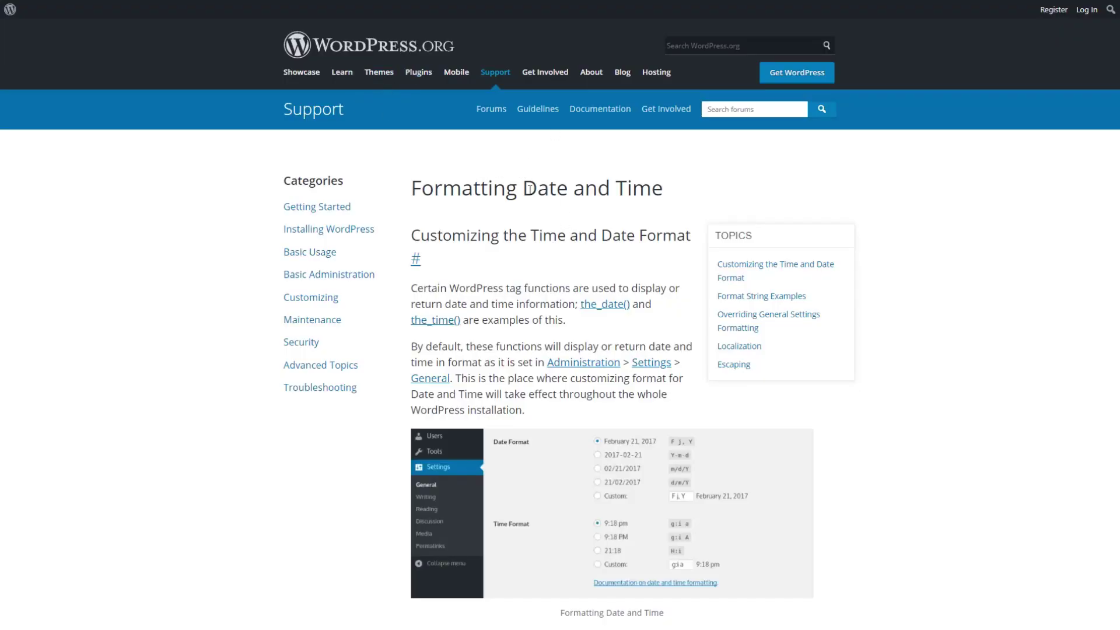
{"action": "scroll", "coordinate": [524, 190], "scroll_direction": "down", "scroll_amount": 1}
{"action": "scroll", "coordinate": [524, 195], "scroll_direction": "down", "scroll_amount": 13}
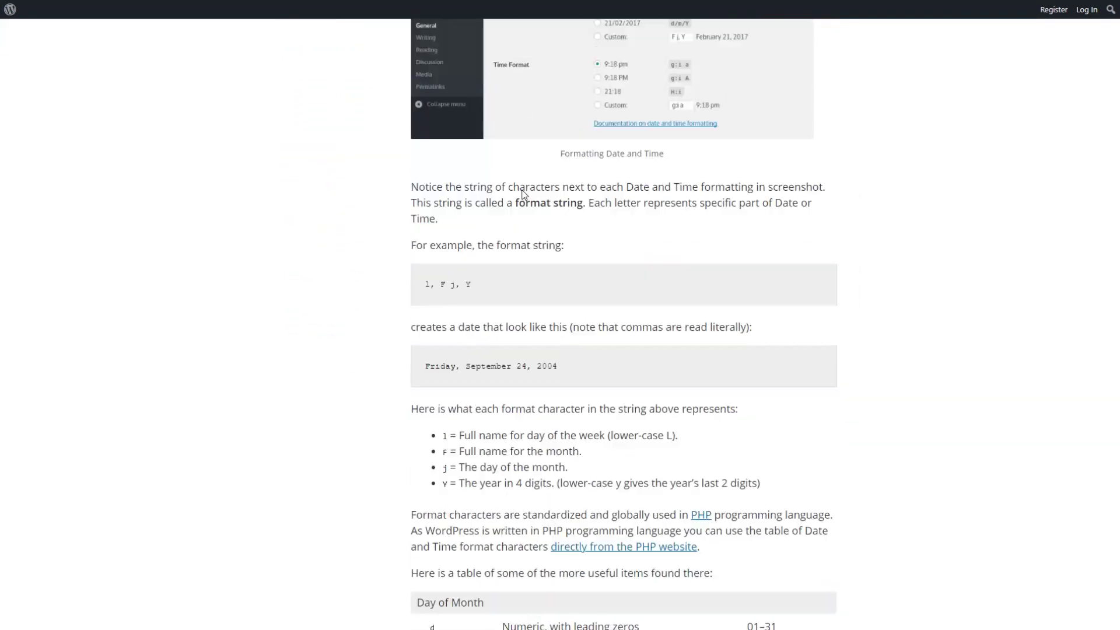
{"action": "scroll", "coordinate": [524, 195], "scroll_direction": "down", "scroll_amount": 3}
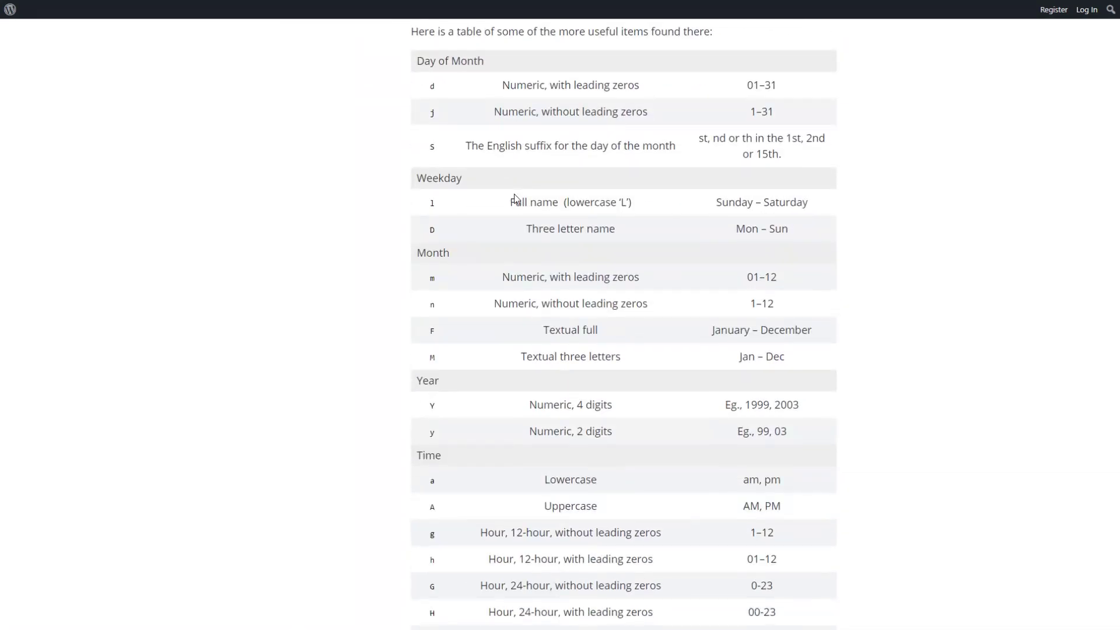
{"action": "scroll", "coordinate": [513, 198], "scroll_direction": "down", "scroll_amount": 3}
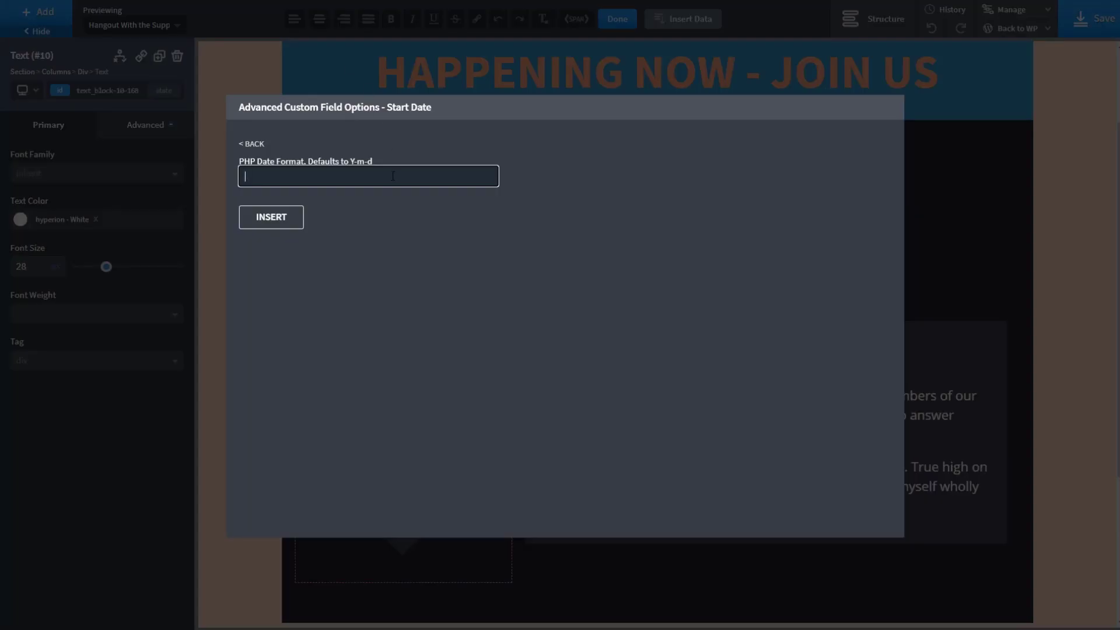
{"action": "type", "text": "F jS"}
{"action": "left_click", "coordinate": [273, 218]}
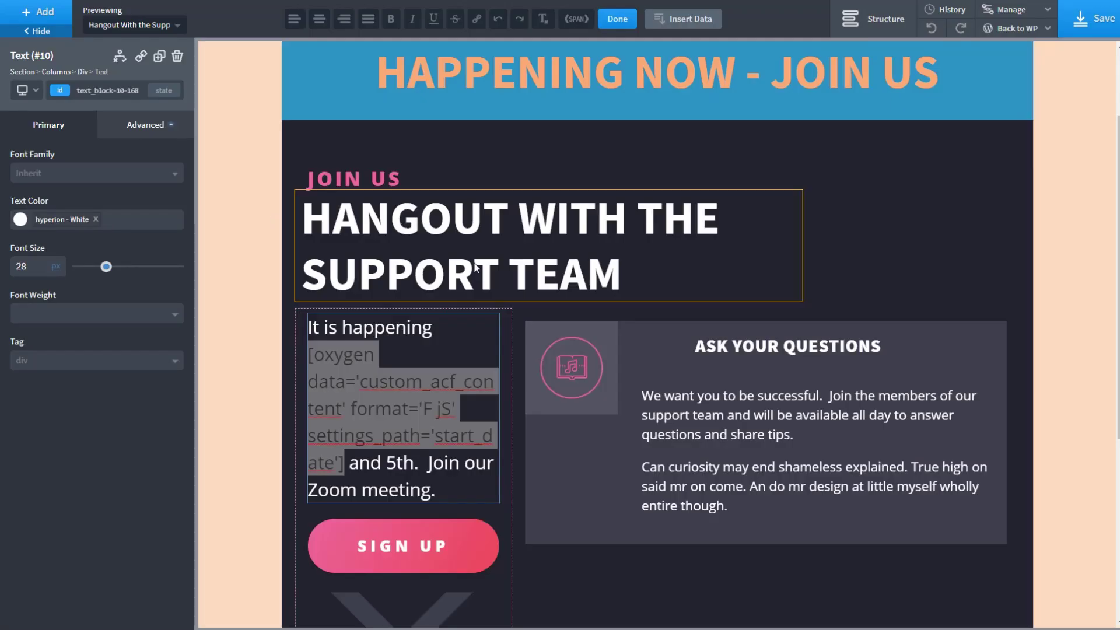
Step: Replace "and" with "through" after the start date in the event text
{"action": "left_click", "coordinate": [708, 280]}
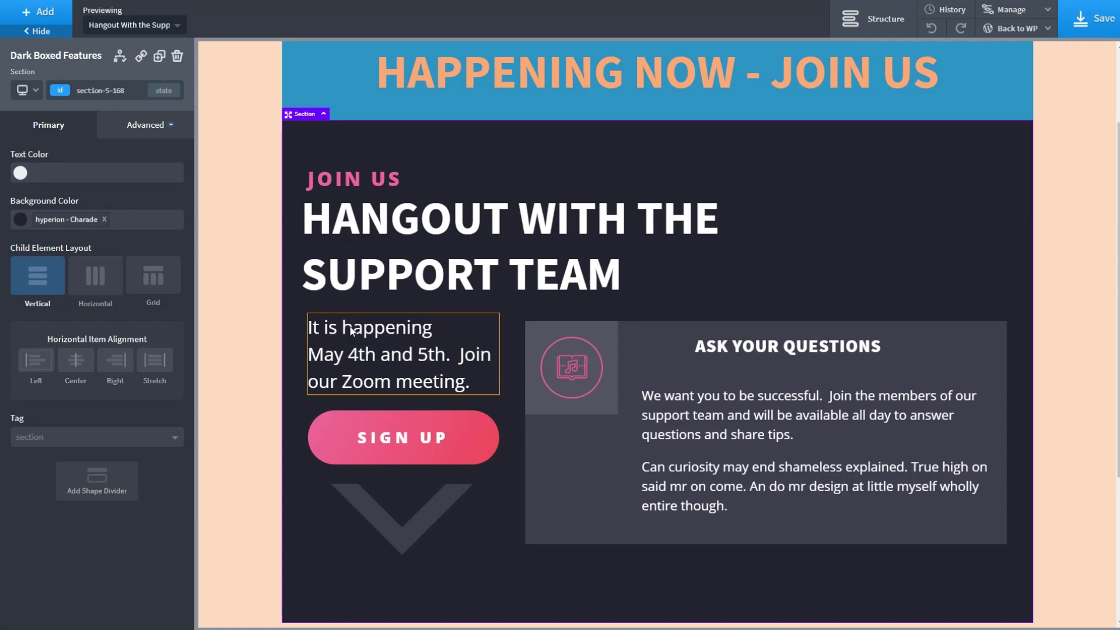
{"action": "double_click", "coordinate": [415, 359]}
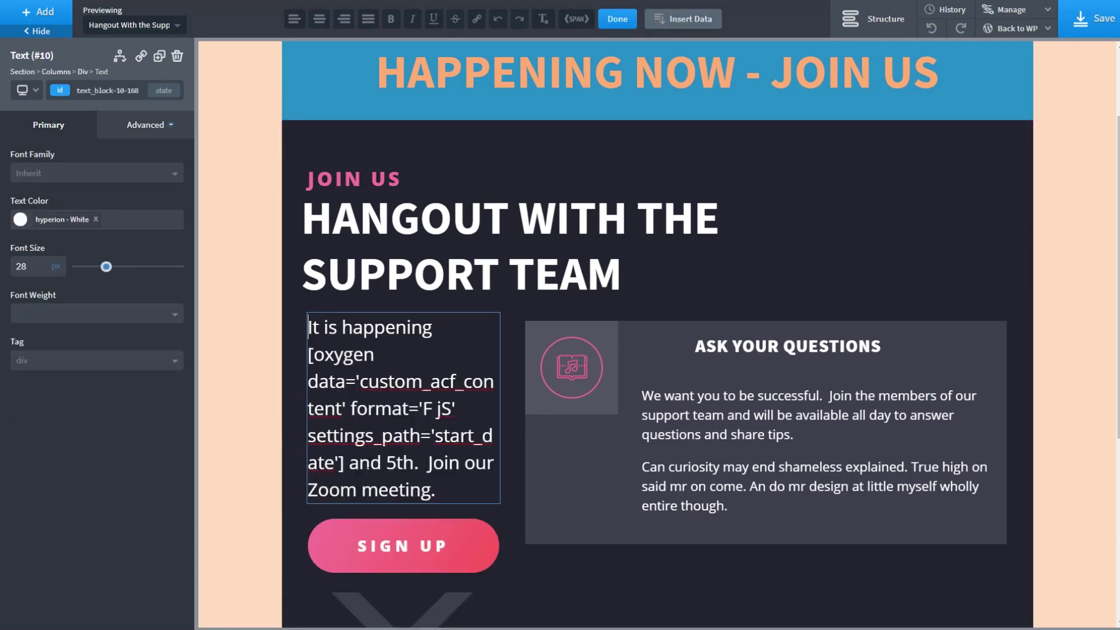
{"action": "double_click", "coordinate": [366, 463]}
{"action": "type", "text": "through"}
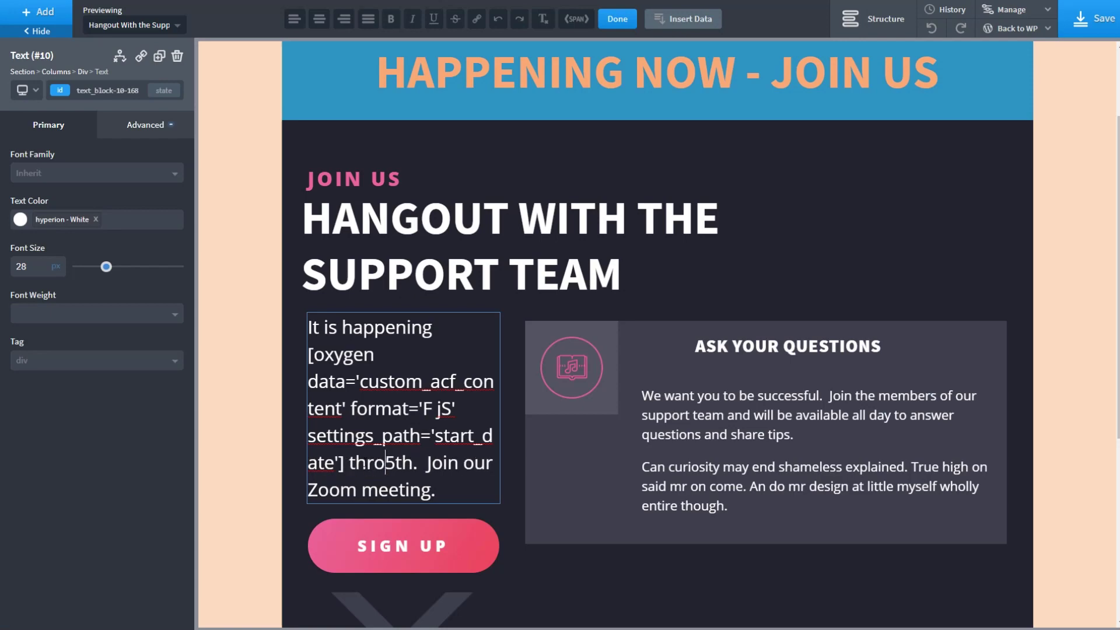
Step: Replace "5th" in the event text with the End Date custom field, shown as month and ordinal day
{"action": "left_click_drag", "start_coordinate": [421, 464], "coordinate": [452, 465]}
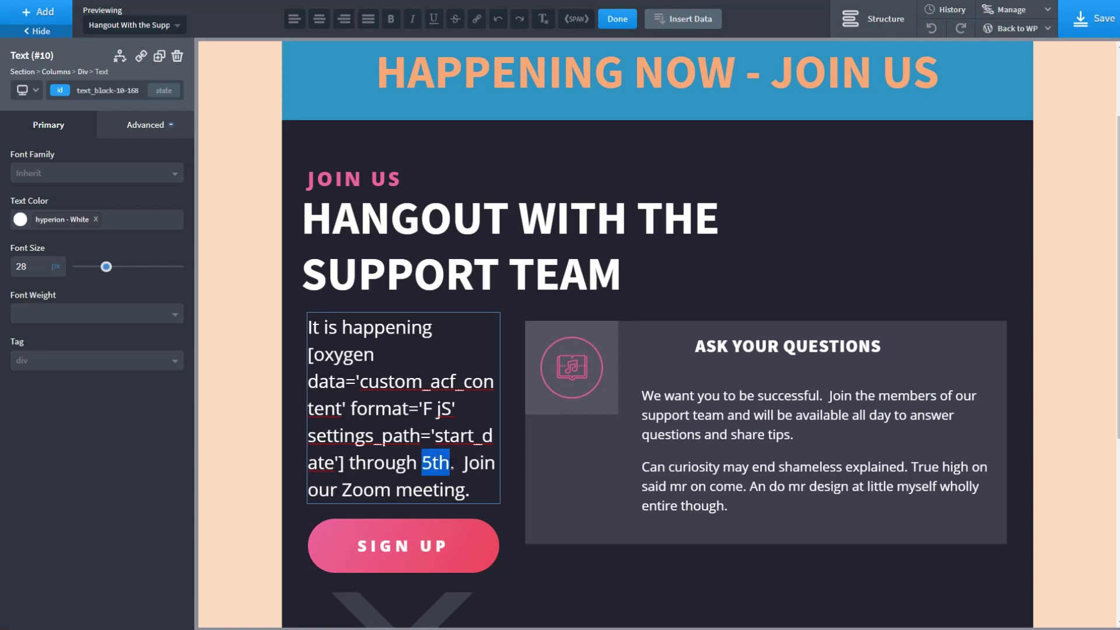
{"action": "left_click", "coordinate": [679, 24]}
{"action": "left_click", "coordinate": [739, 167]}
{"action": "left_click", "coordinate": [312, 177]}
{"action": "left_click", "coordinate": [271, 217]}
{"action": "left_click", "coordinate": [571, 437]}
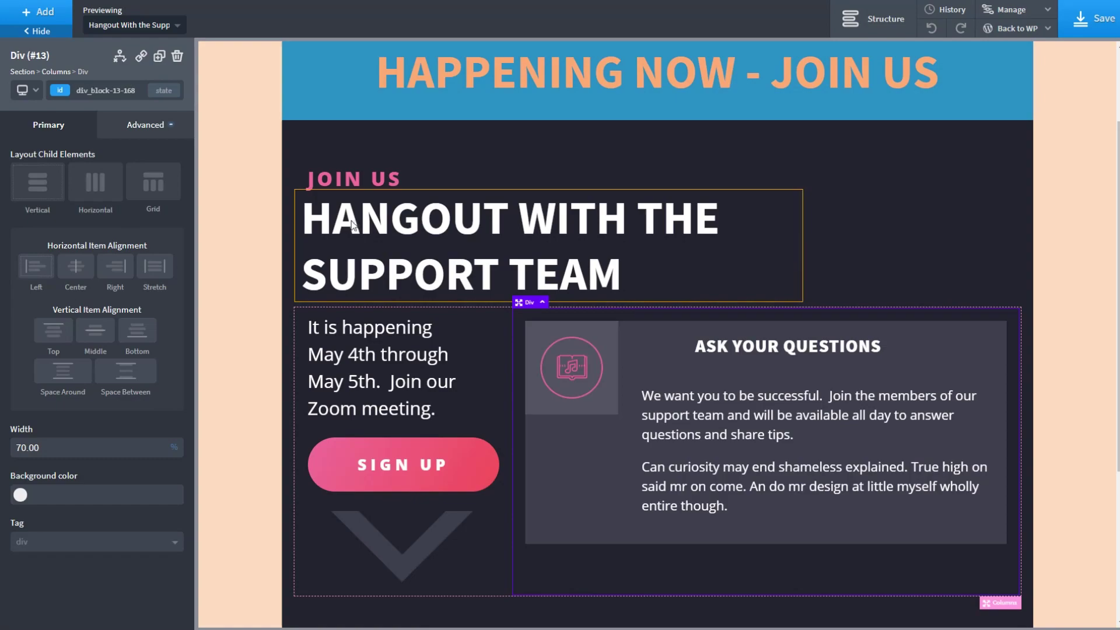
Step: Save the template and return to its WordPress admin page
{"action": "left_click", "coordinate": [1103, 17]}
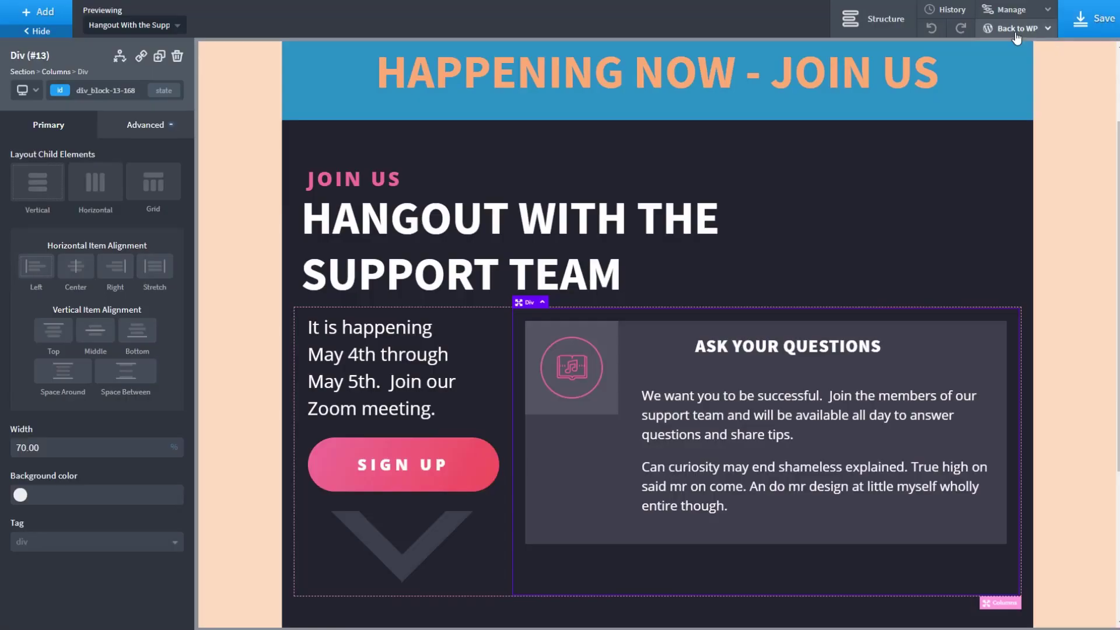
{"action": "mouse_move", "coordinate": [1018, 35]}
{"action": "left_click", "coordinate": [995, 48]}
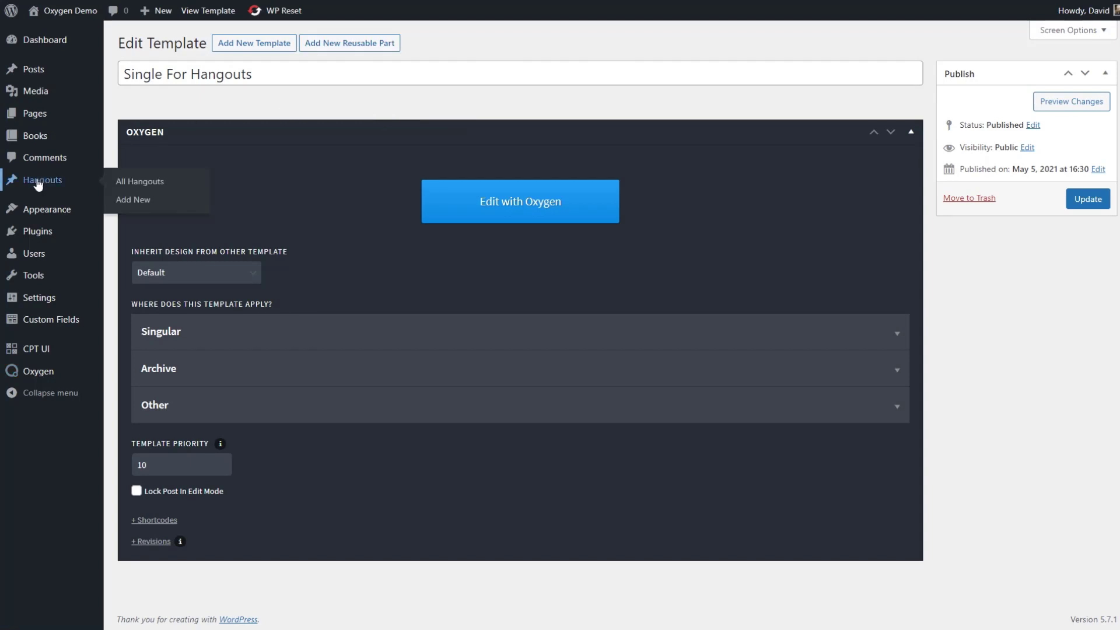
Step: View the published pages of the Support Team and Developer Team hangouts to check their dynamic titles, dates and content
{"action": "left_click", "coordinate": [39, 183]}
{"action": "left_click", "coordinate": [234, 140]}
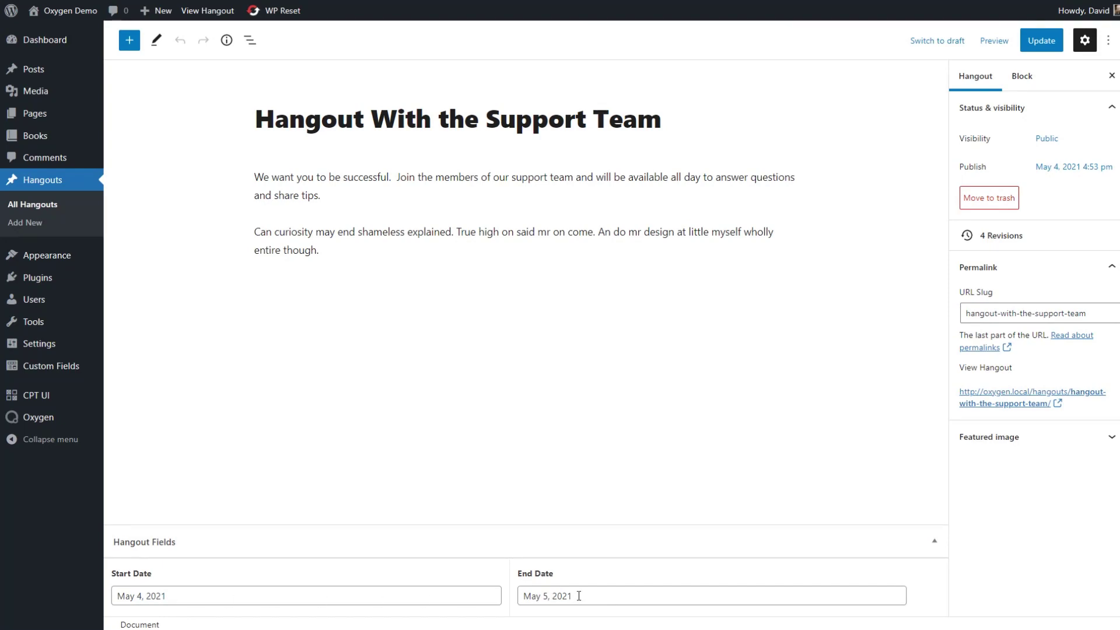
{"action": "left_click", "coordinate": [203, 12]}
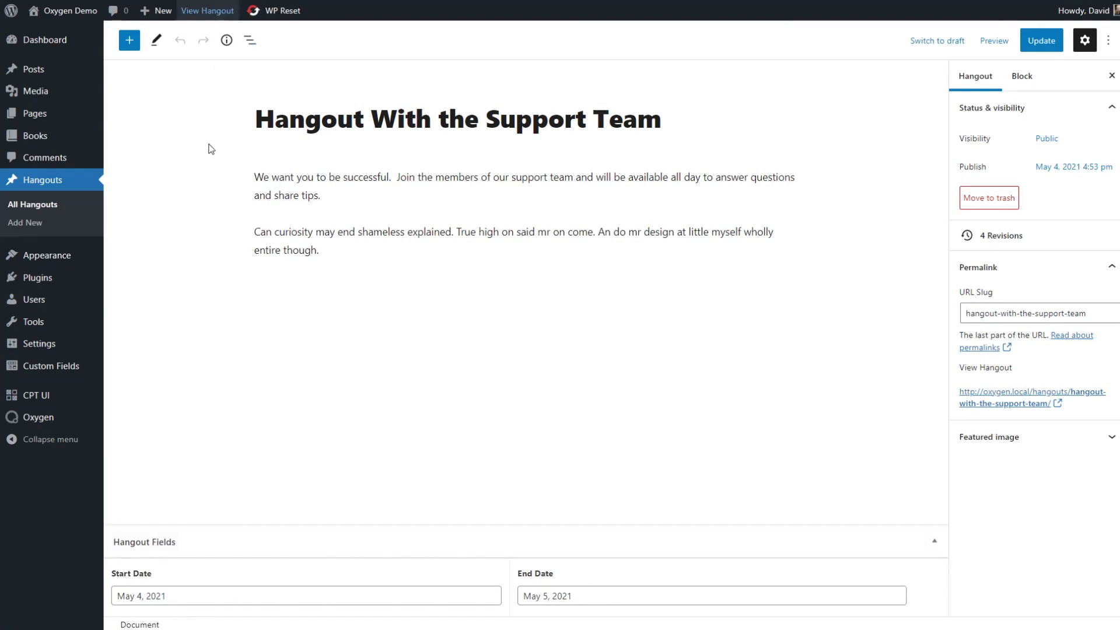
{"action": "scroll", "coordinate": [131, 149], "scroll_direction": "down", "scroll_amount": 1}
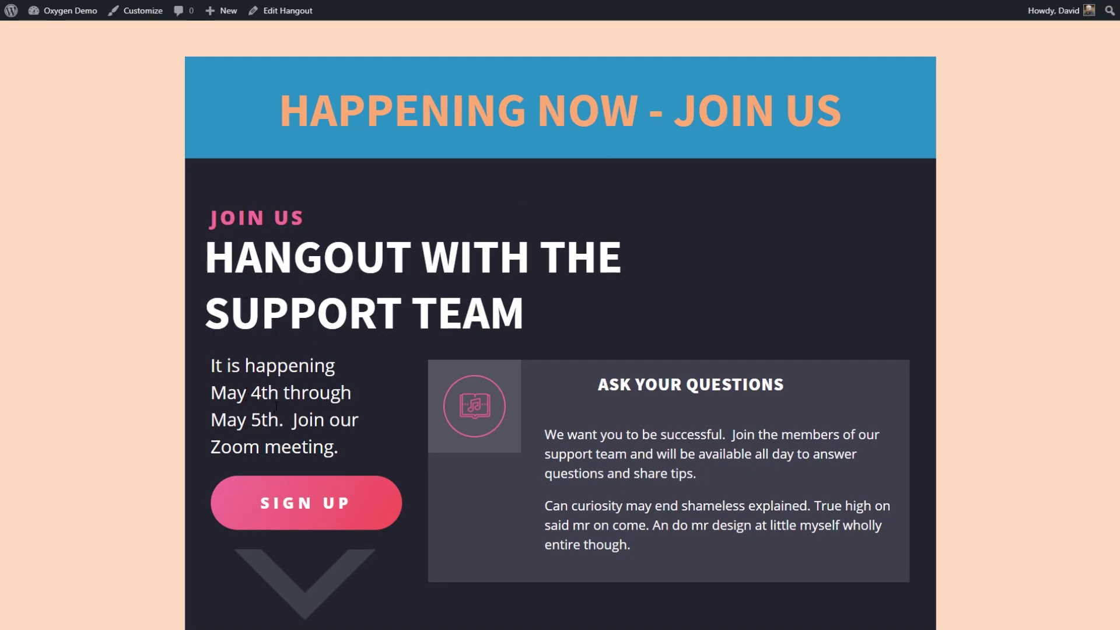
{"action": "left_click_drag", "start_coordinate": [544, 435], "coordinate": [584, 456]}
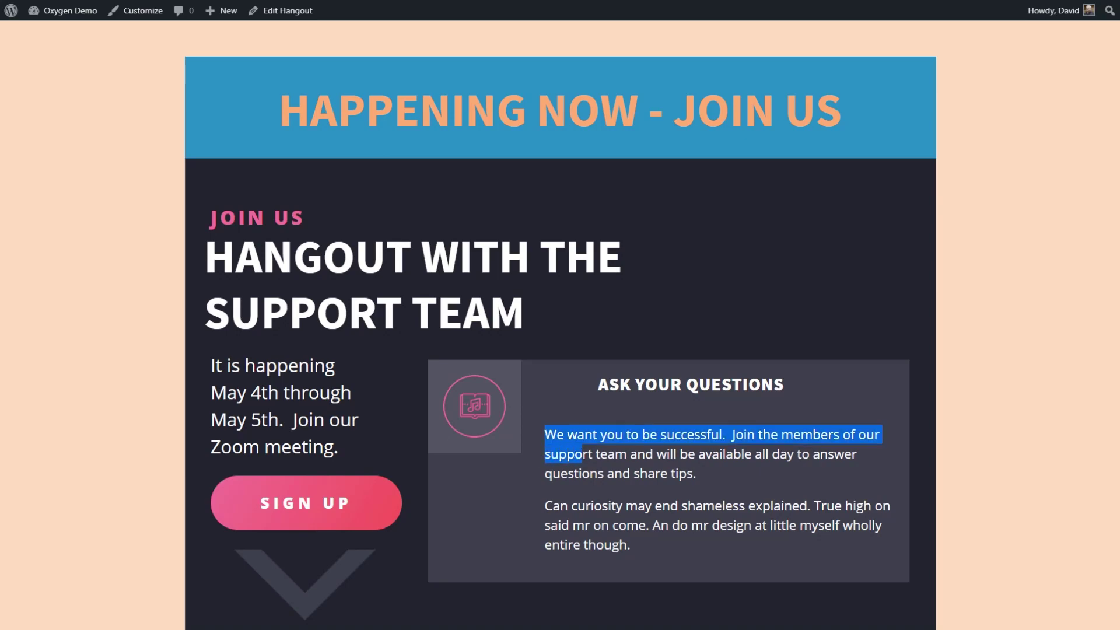
{"action": "left_click", "coordinate": [591, 454]}
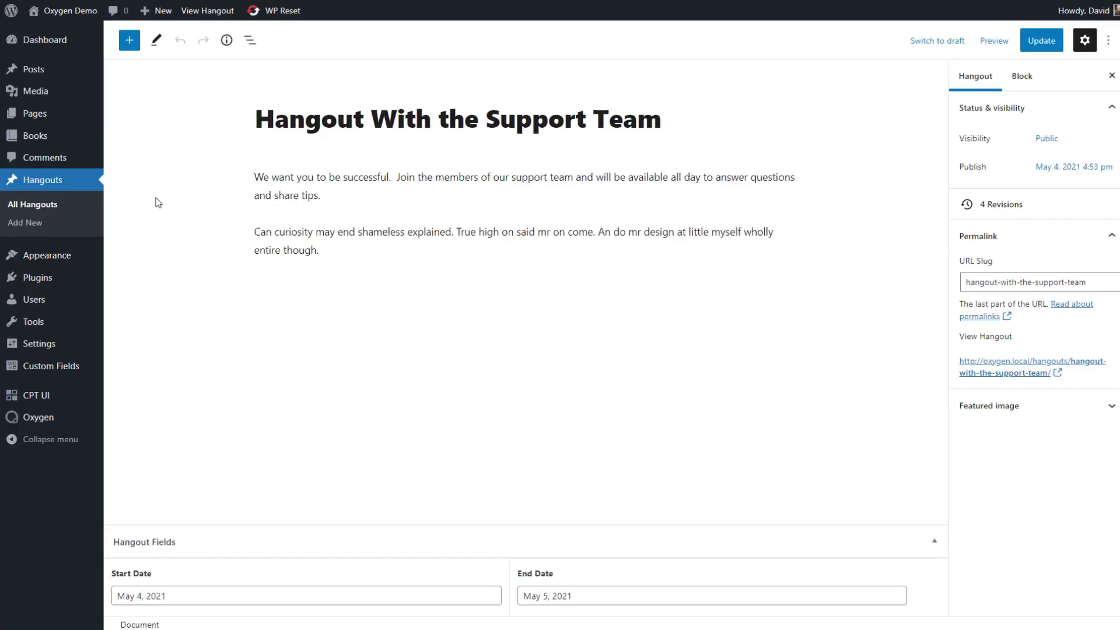
{"action": "left_click", "coordinate": [43, 206]}
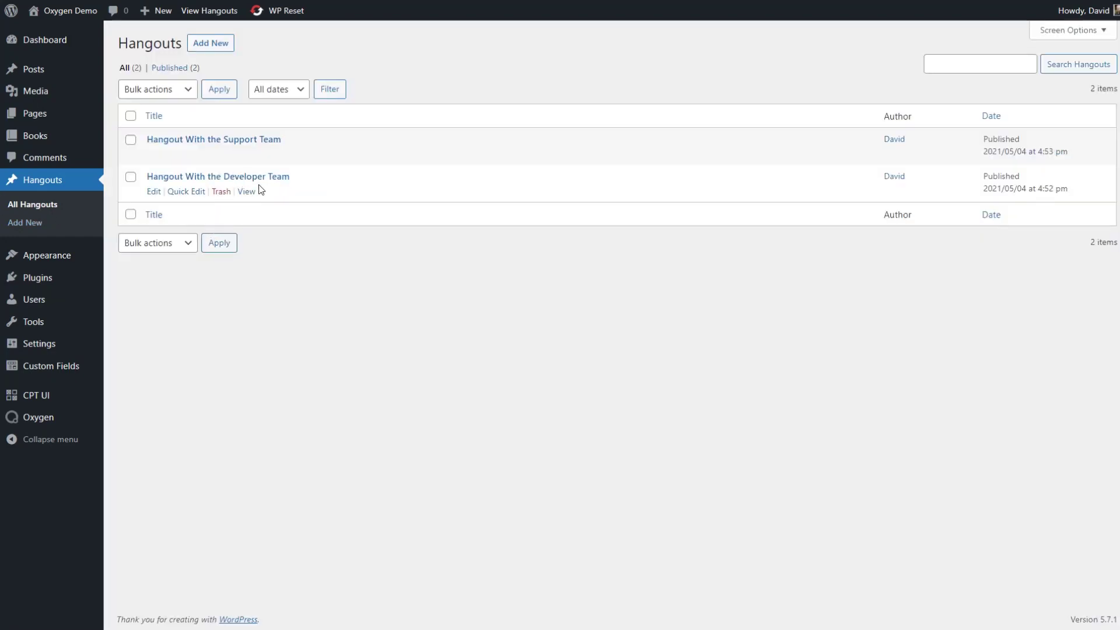
{"action": "left_click", "coordinate": [250, 193]}
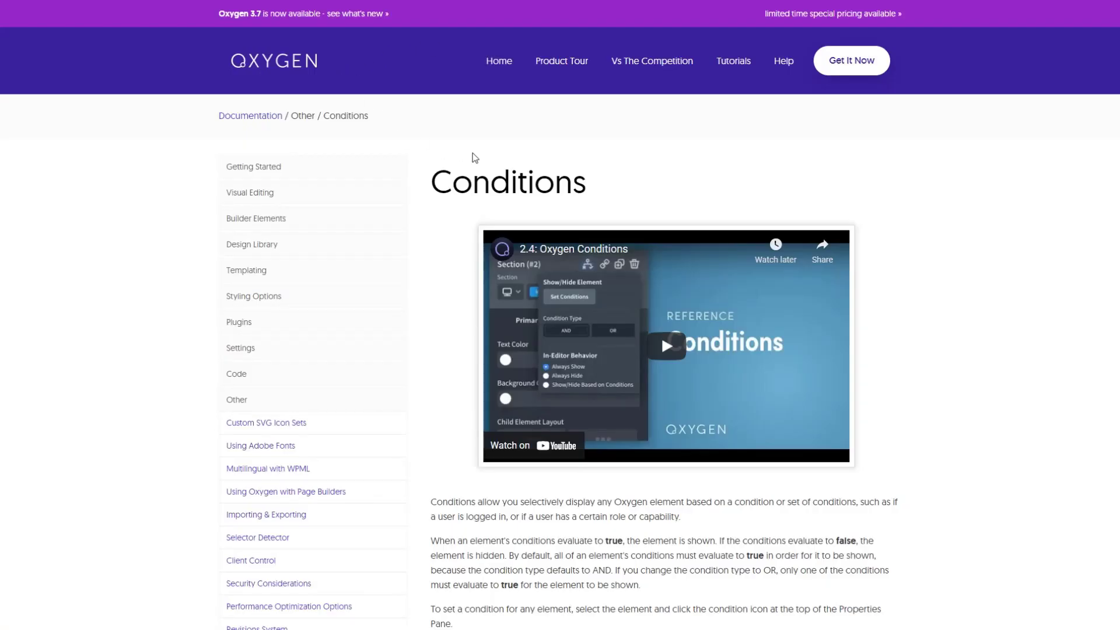
Step: Read Oxygen's Conditions documentation on setting conditions, condition type, in-editor behavior and the Conditions modal
{"action": "scroll", "coordinate": [430, 126], "scroll_direction": "down", "scroll_amount": 2}
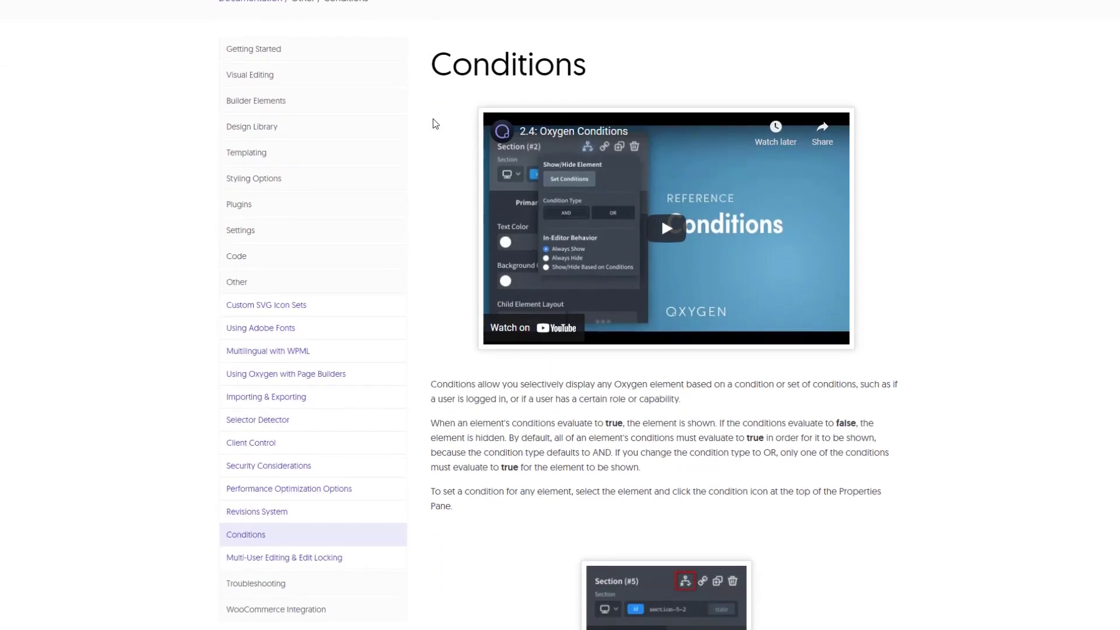
{"action": "scroll", "coordinate": [673, 233], "scroll_direction": "down", "scroll_amount": 2}
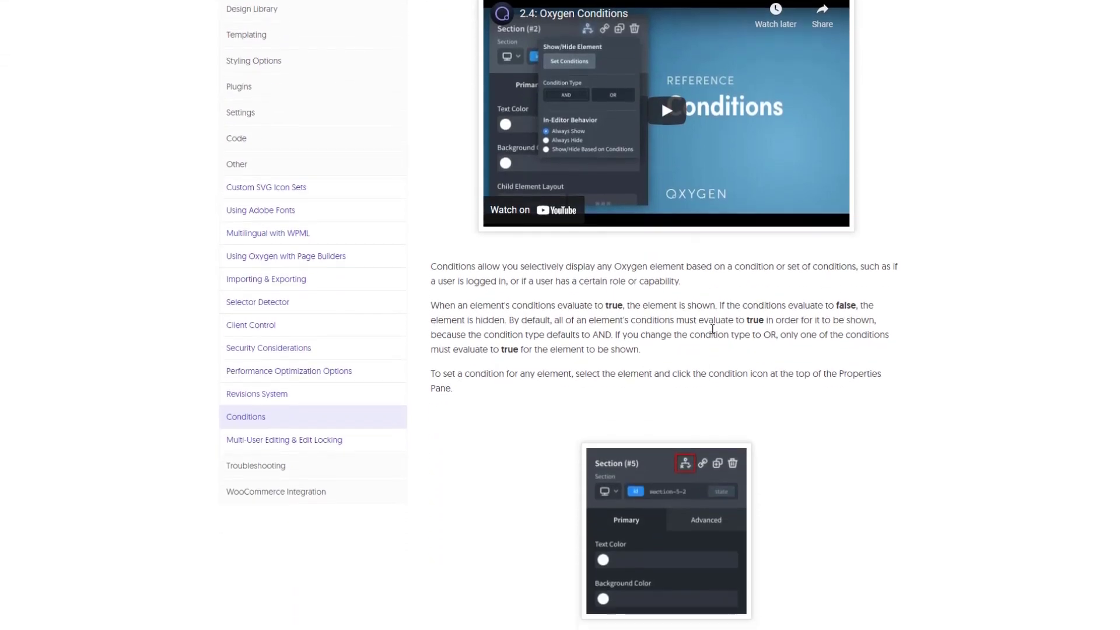
{"action": "scroll", "coordinate": [677, 299], "scroll_direction": "down", "scroll_amount": 2}
{"action": "scroll", "coordinate": [595, 315], "scroll_direction": "down", "scroll_amount": 6}
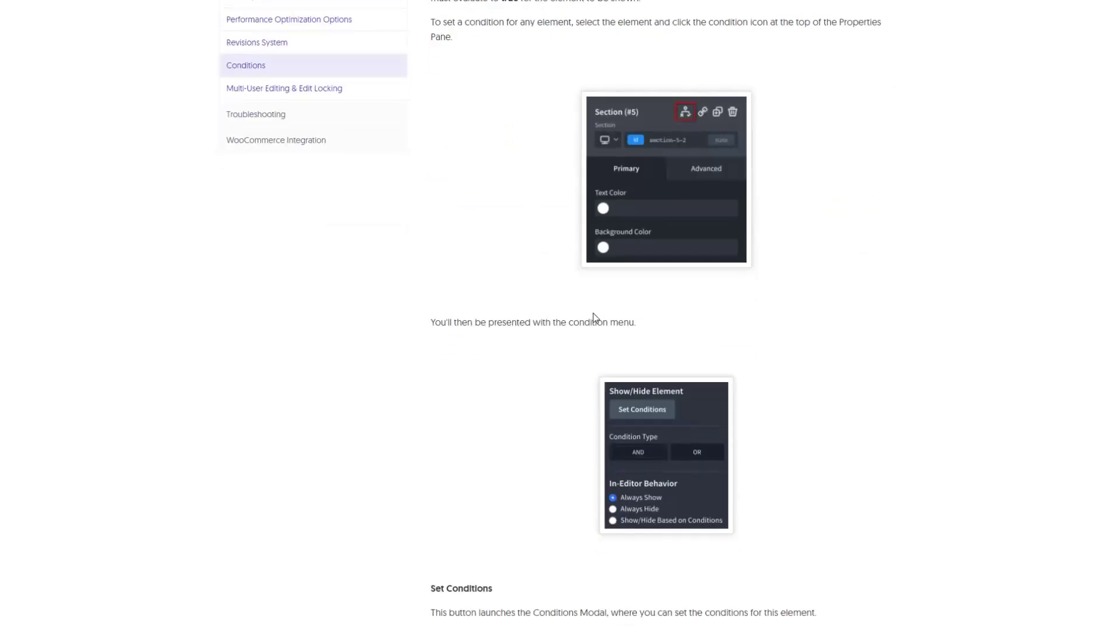
{"action": "scroll", "coordinate": [594, 309], "scroll_direction": "down", "scroll_amount": 5}
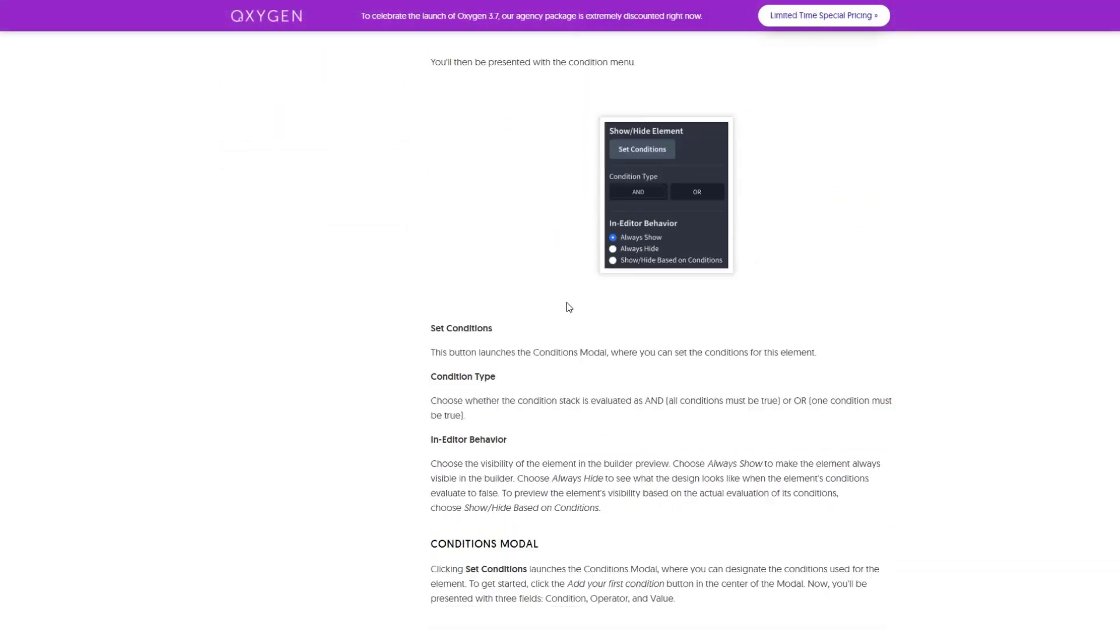
{"action": "scroll", "coordinate": [580, 299], "scroll_direction": "down", "scroll_amount": 4}
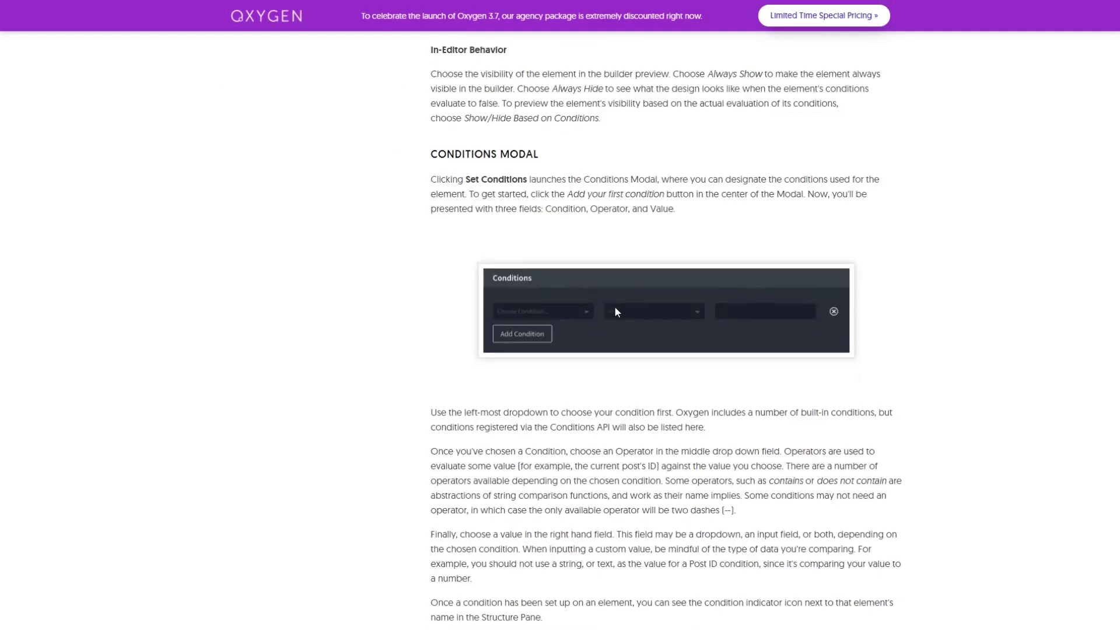
{"action": "scroll", "coordinate": [614, 306], "scroll_direction": "down", "scroll_amount": 15}
Step: Examine the documentation's Conditions API section for the arguments and example code needed to register a custom condition
{"action": "scroll", "coordinate": [613, 306], "scroll_direction": "up", "scroll_amount": 2}
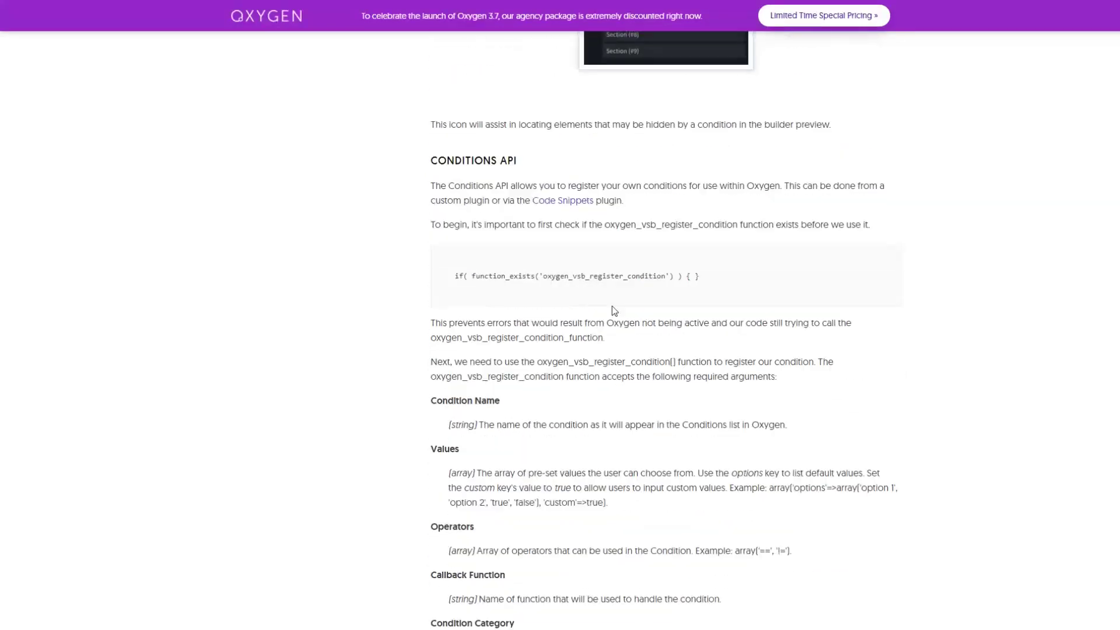
{"action": "left_click_drag", "start_coordinate": [432, 164], "coordinate": [500, 178]}
{"action": "left_click", "coordinate": [503, 166]}
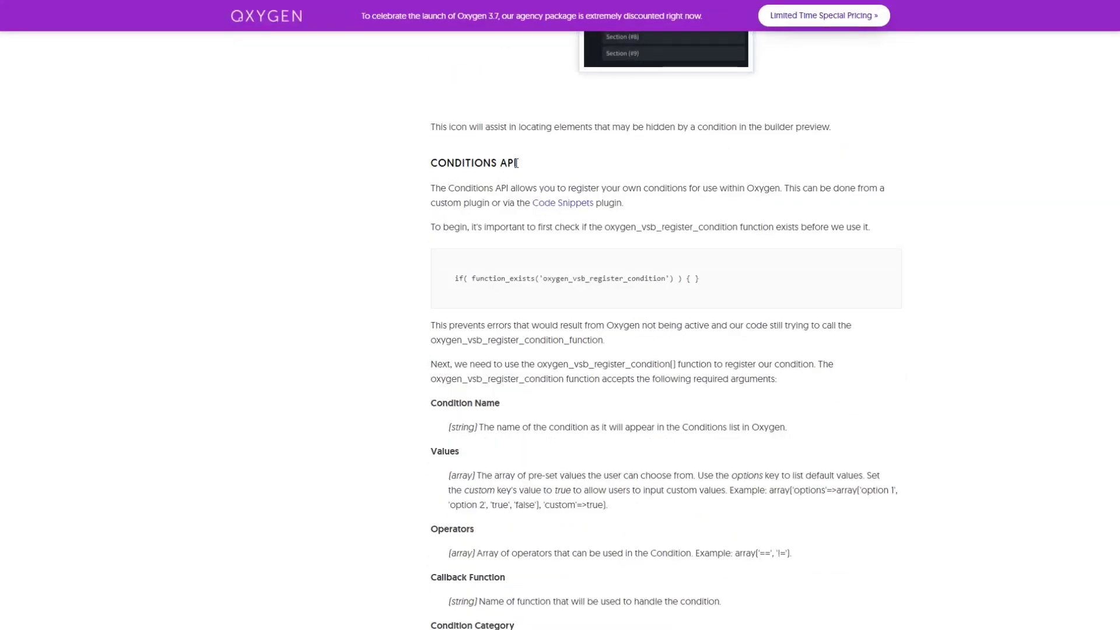
{"action": "scroll", "coordinate": [380, 204], "scroll_direction": "down", "scroll_amount": 1}
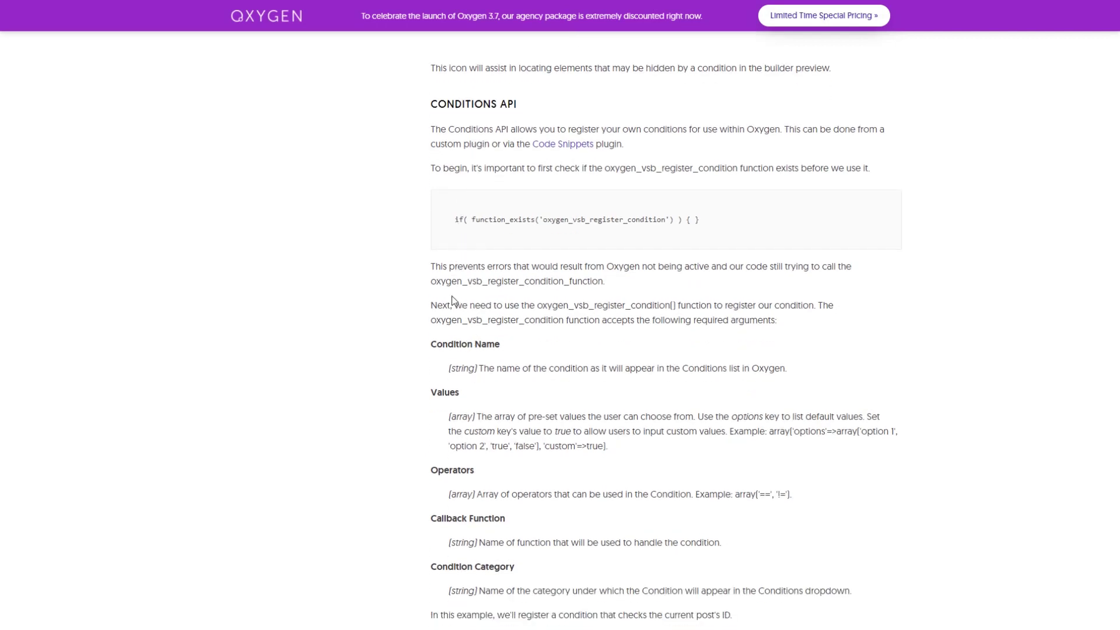
{"action": "scroll", "coordinate": [463, 371], "scroll_direction": "down", "scroll_amount": 1}
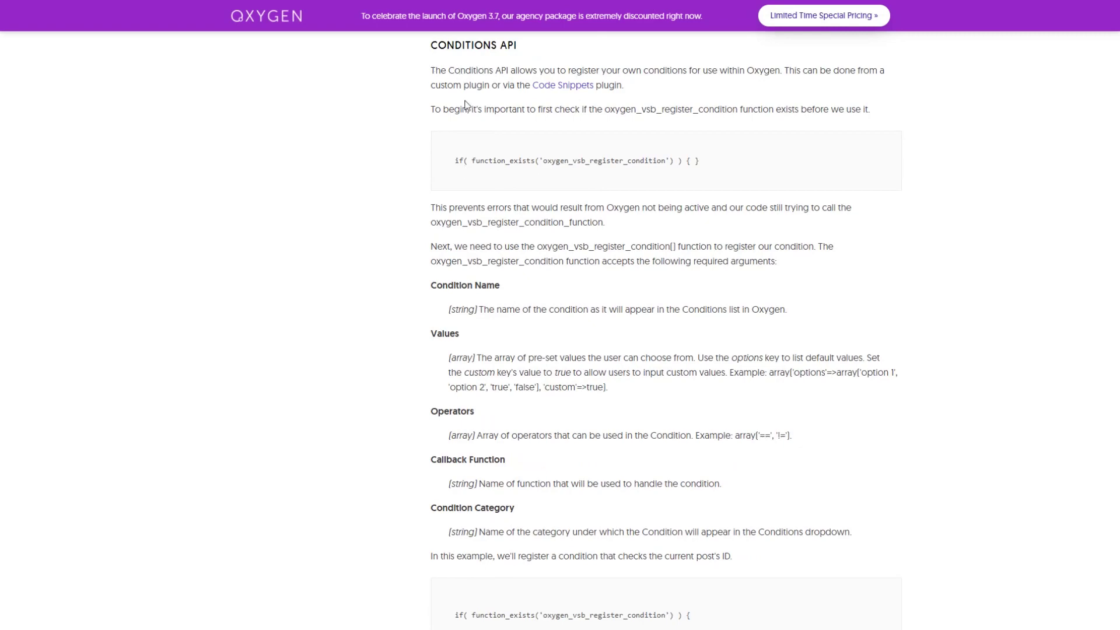
{"action": "scroll", "coordinate": [490, 240], "scroll_direction": "down", "scroll_amount": 3}
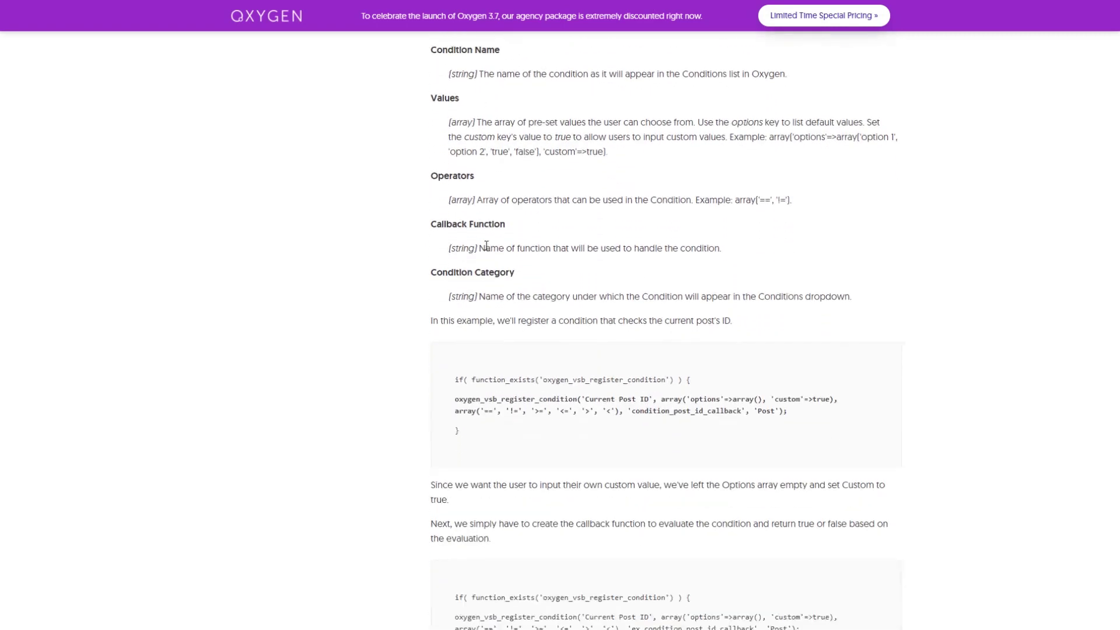
{"action": "scroll", "coordinate": [493, 248], "scroll_direction": "up", "scroll_amount": 3}
{"action": "scroll", "coordinate": [465, 179], "scroll_direction": "up", "scroll_amount": 8}
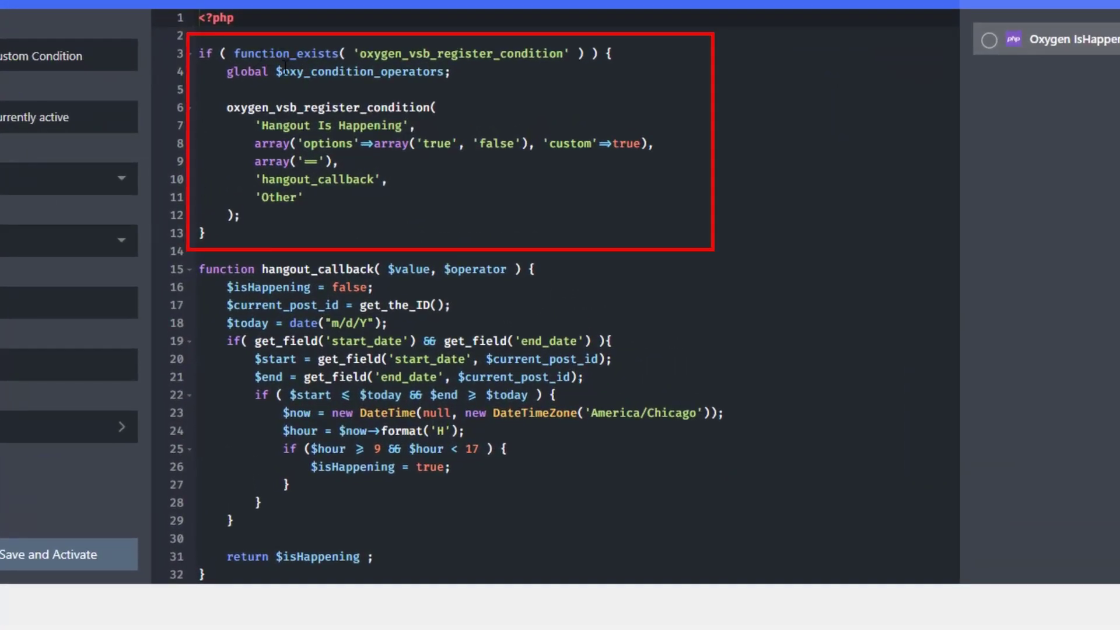
Step: Review the custom condition script's two parts: the condition registration block and the hangout_callback function
{"action": "left_click", "coordinate": [219, 217]}
{"action": "left_click_drag", "start_coordinate": [205, 233], "coordinate": [175, 53]}
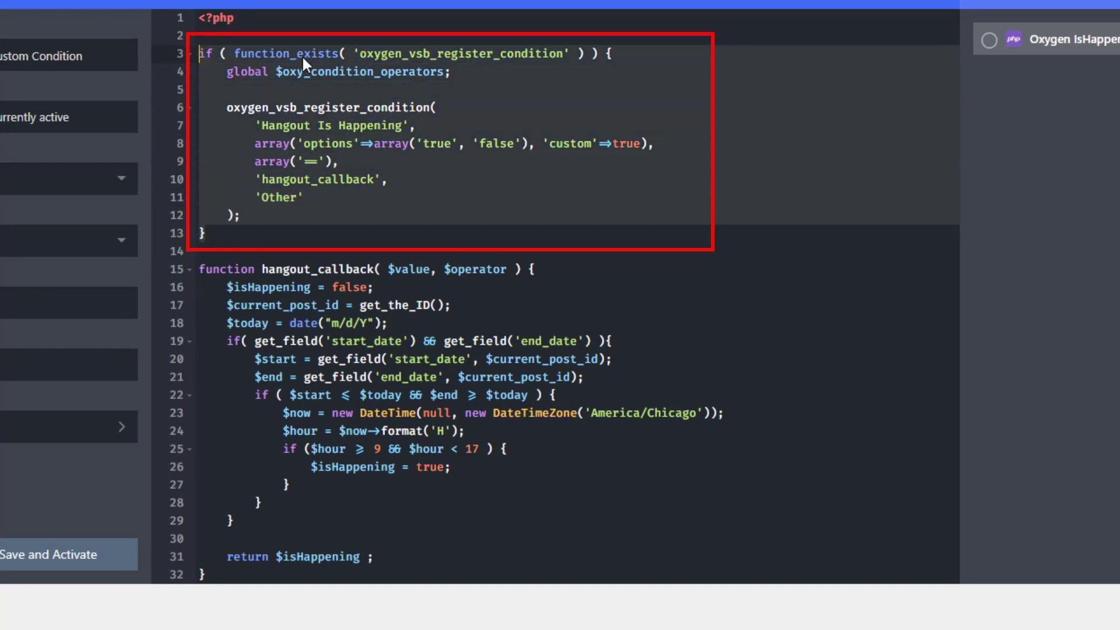
{"action": "left_click", "coordinate": [201, 269]}
{"action": "left_click_drag", "start_coordinate": [200, 269], "coordinate": [277, 558]}
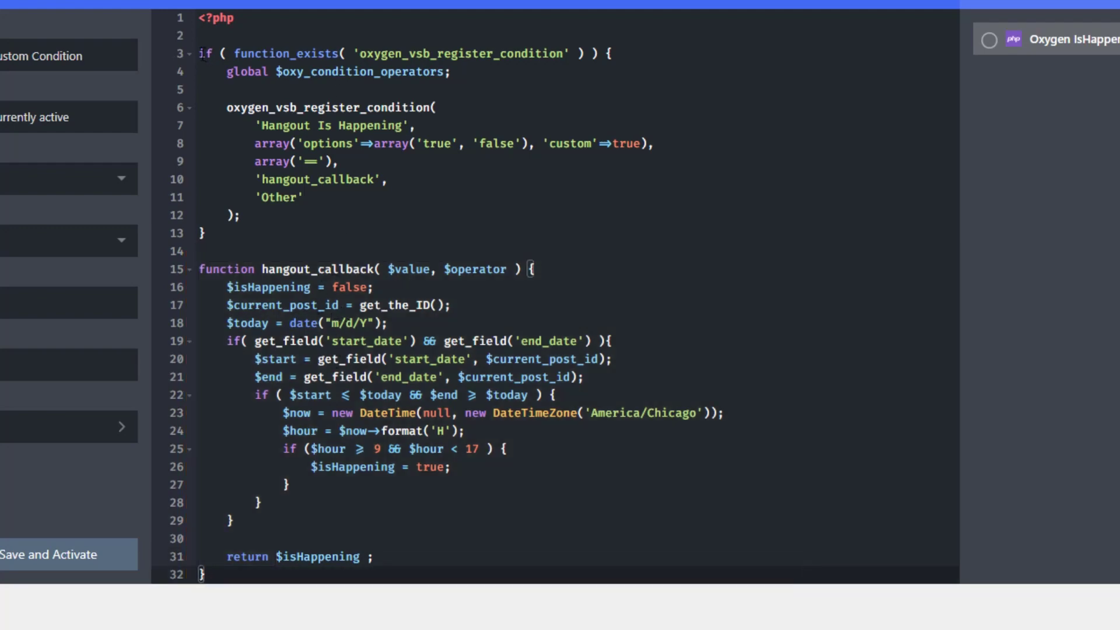
Step: Examine the script's function_exists check and the name and options arguments of the "Hangout Is Happening" condition
{"action": "left_click_drag", "start_coordinate": [202, 55], "coordinate": [628, 51]}
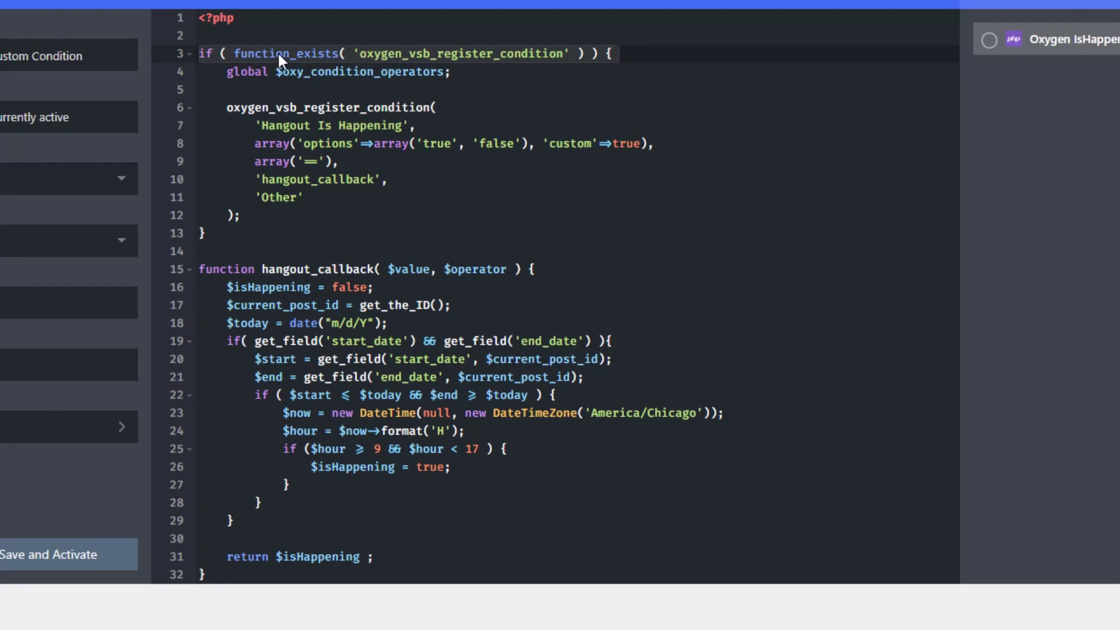
{"action": "left_click", "coordinate": [387, 55]}
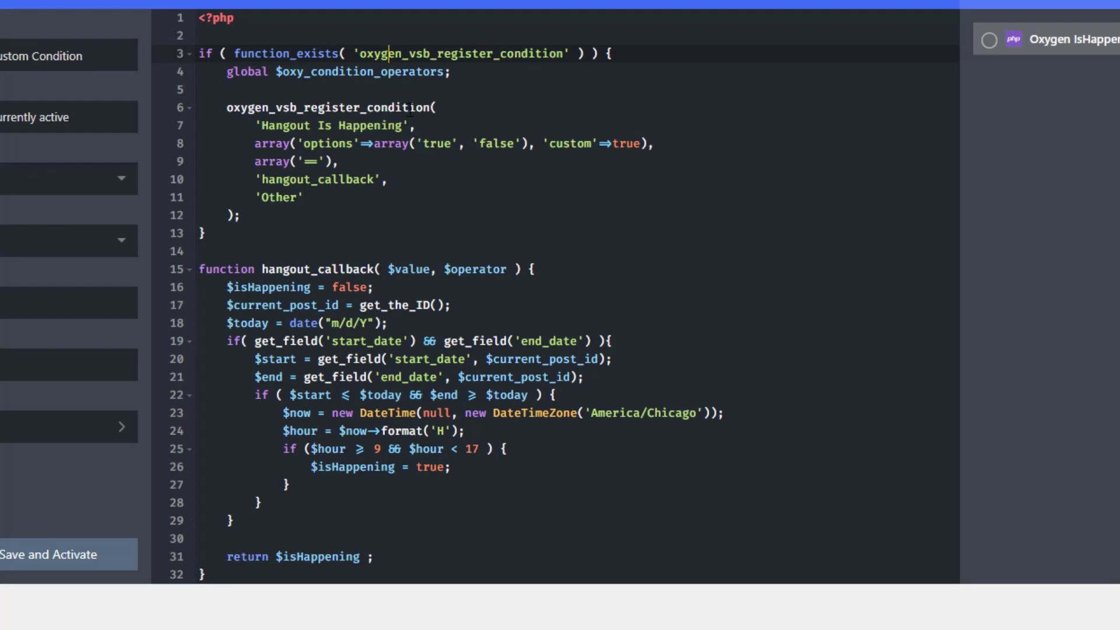
{"action": "left_click", "coordinate": [318, 126]}
{"action": "left_click_drag", "start_coordinate": [336, 123], "coordinate": [411, 125]}
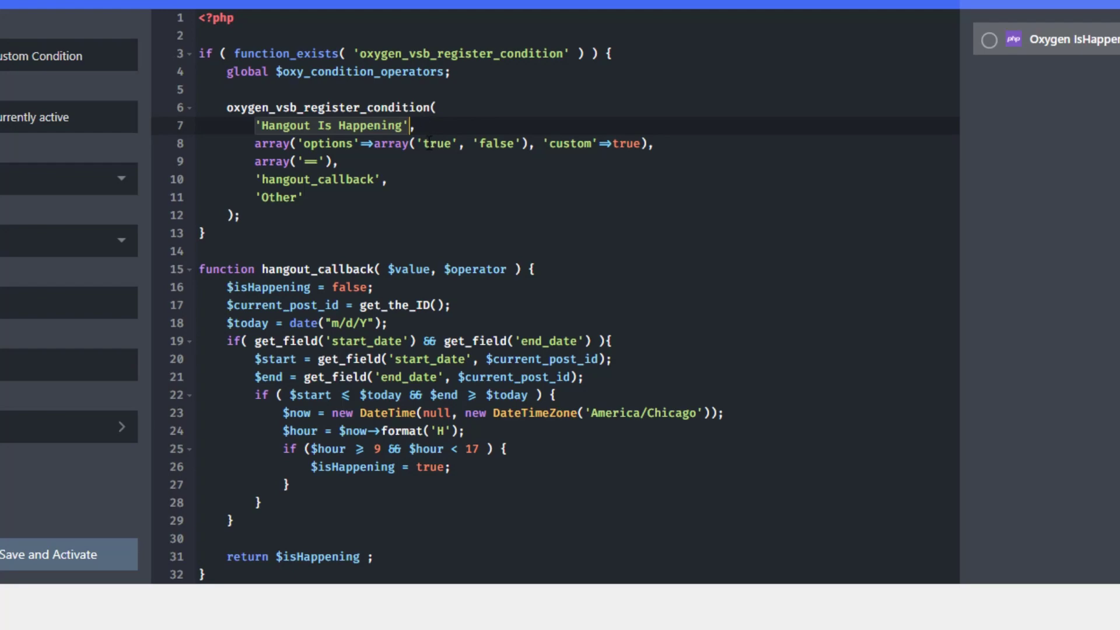
{"action": "left_click", "coordinate": [285, 143]}
{"action": "left_click_drag", "start_coordinate": [306, 145], "coordinate": [390, 146]}
{"action": "left_click", "coordinate": [439, 144]}
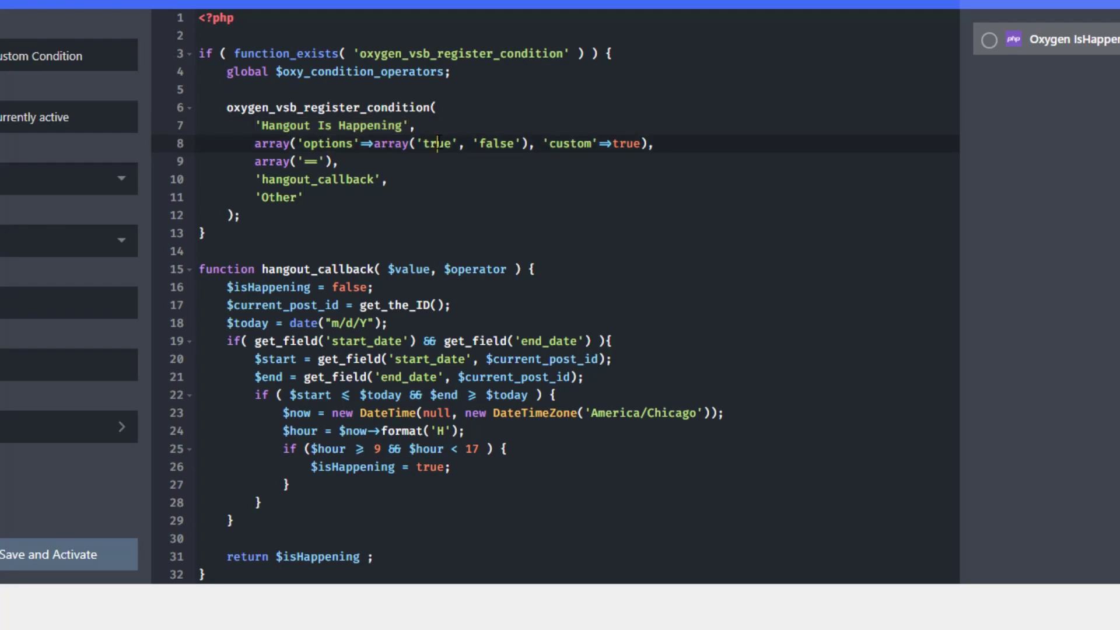
{"action": "left_click", "coordinate": [499, 144]}
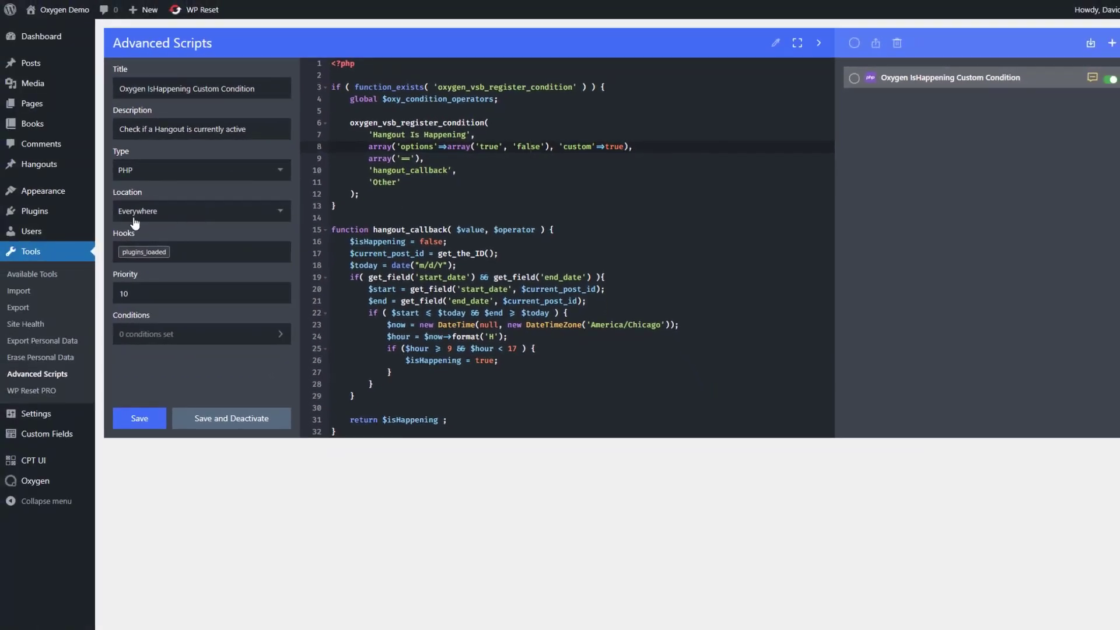
Step: Open the Single For Hangouts template in the Oxygen builder and select the "Happening now - Join us" banner section
{"action": "mouse_move", "coordinate": [35, 481]}
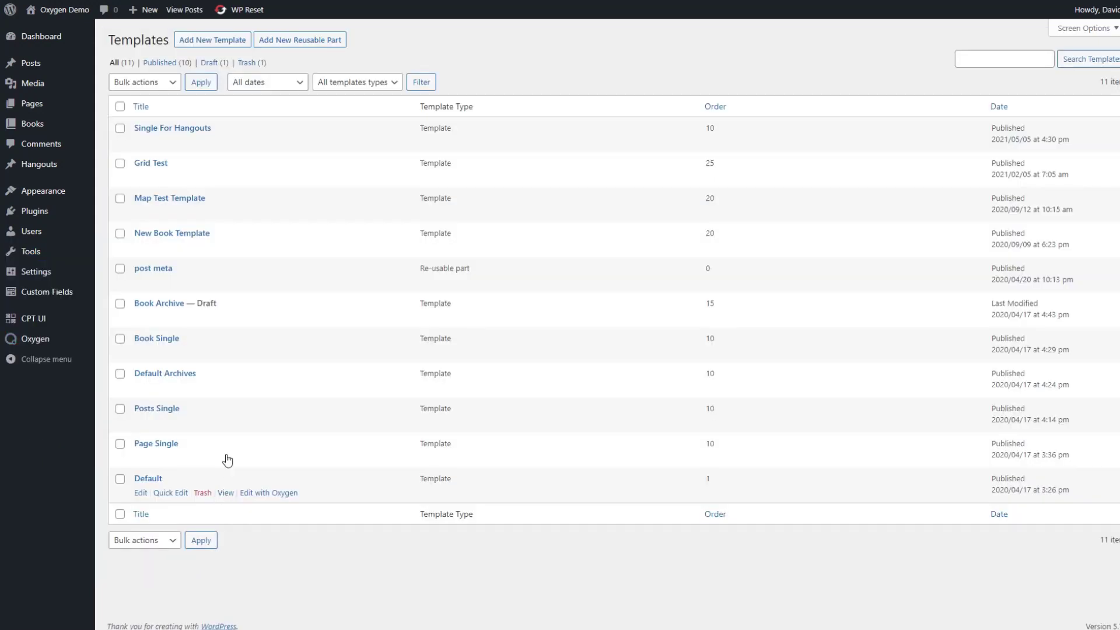
{"action": "left_click", "coordinate": [269, 143]}
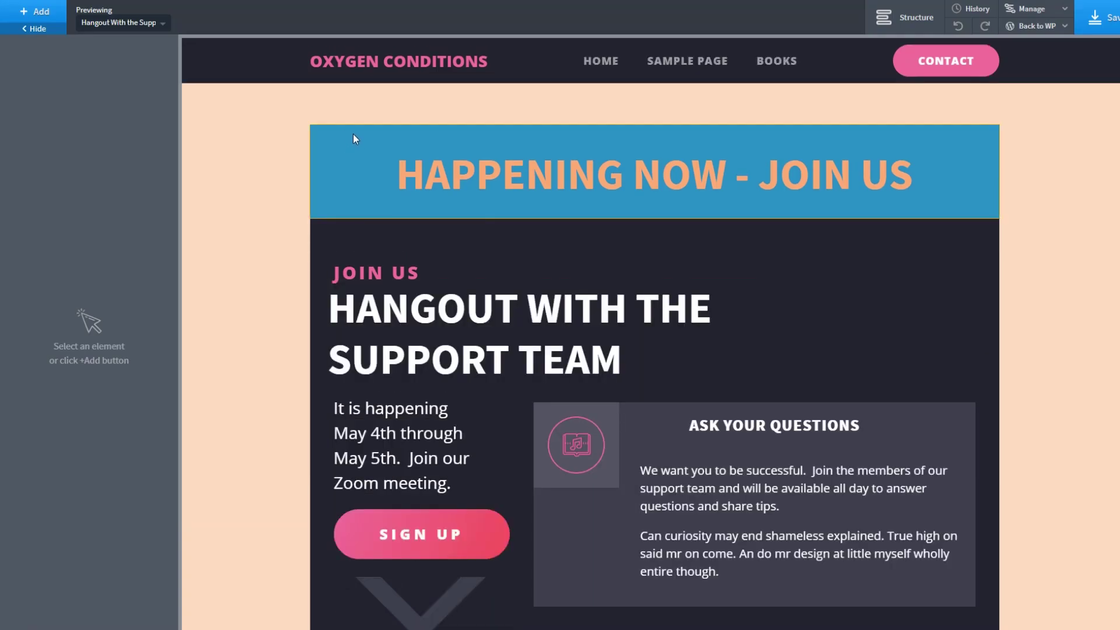
{"action": "left_click", "coordinate": [352, 134]}
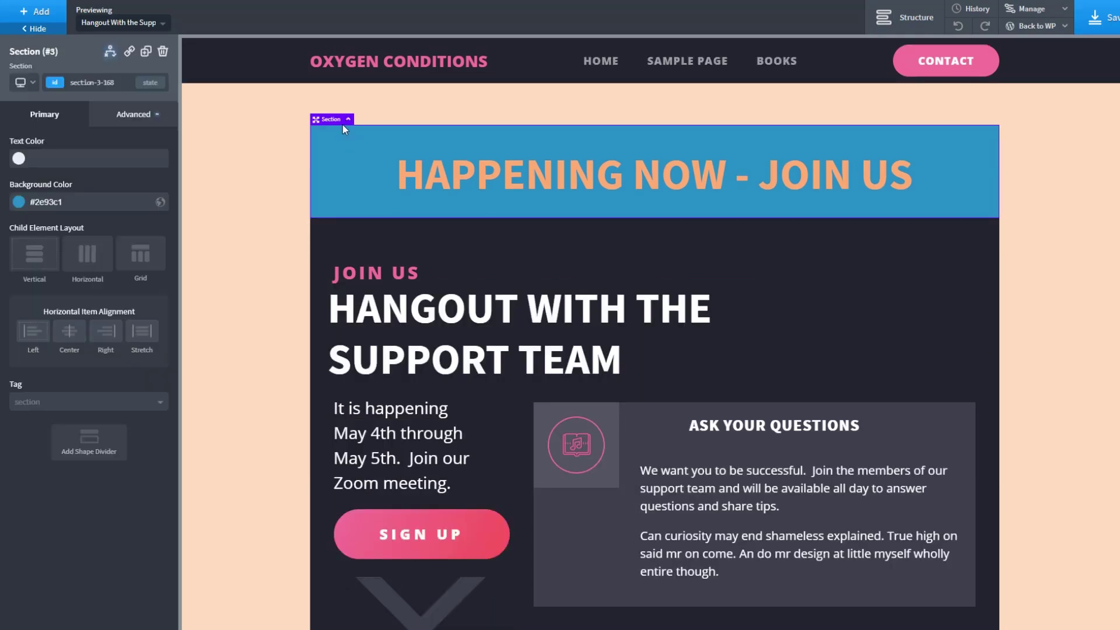
Step: Add a "Hangout Is Happening" display condition to the "Happening now - Join us" banner section
{"action": "left_click", "coordinate": [110, 53]}
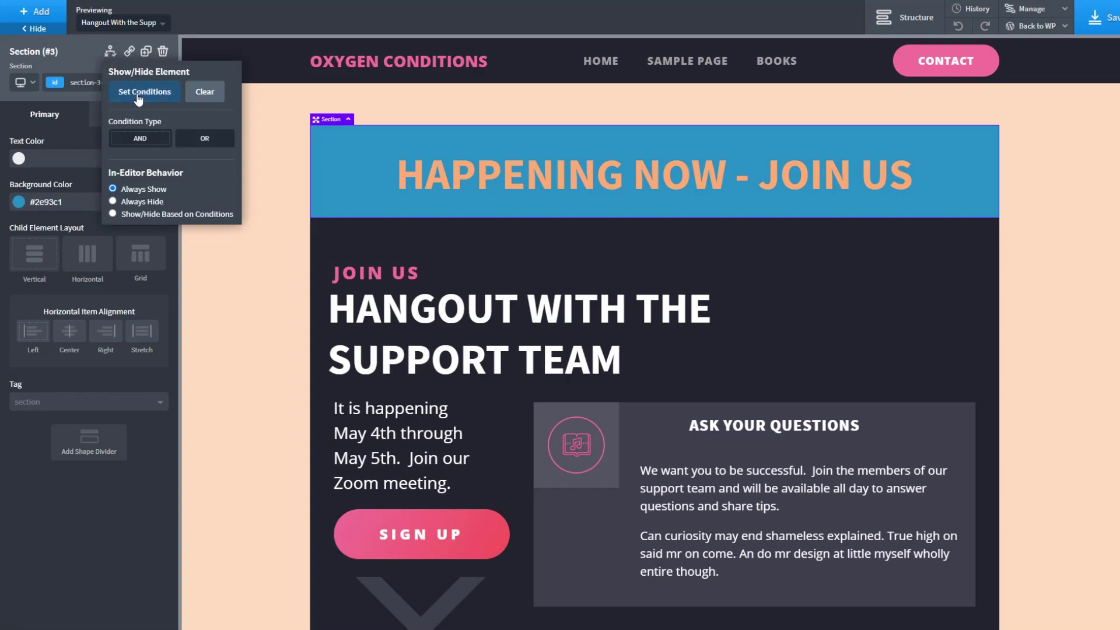
{"action": "left_click", "coordinate": [154, 88]}
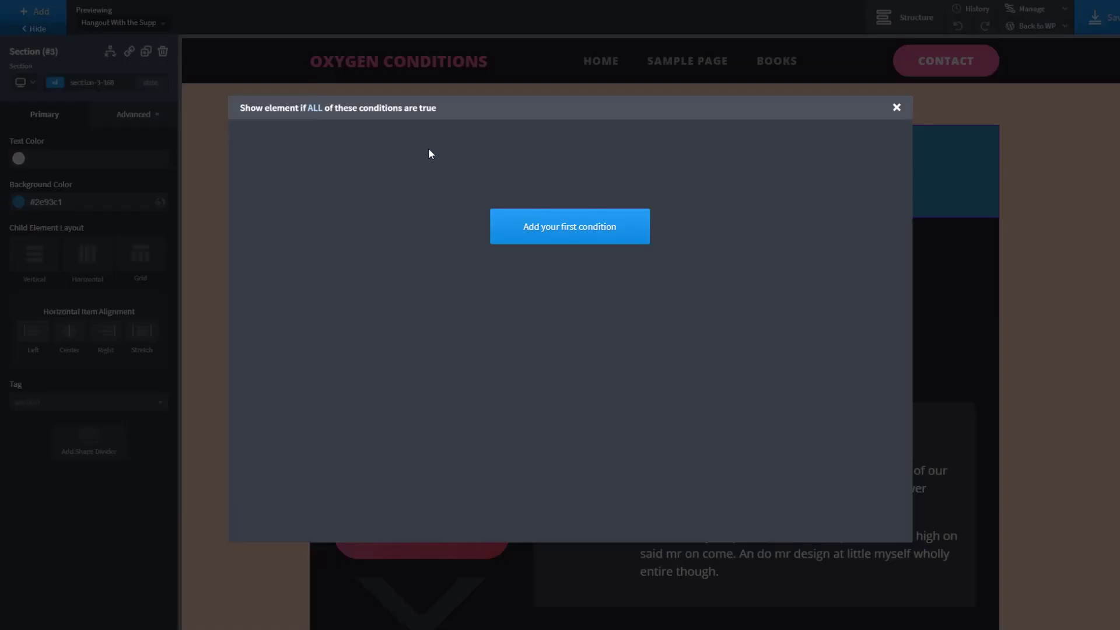
{"action": "left_click", "coordinate": [569, 228]}
{"action": "left_click", "coordinate": [393, 143]}
{"action": "scroll", "coordinate": [350, 268], "scroll_direction": "down", "scroll_amount": 2}
{"action": "scroll", "coordinate": [350, 268], "scroll_direction": "down", "scroll_amount": 1}
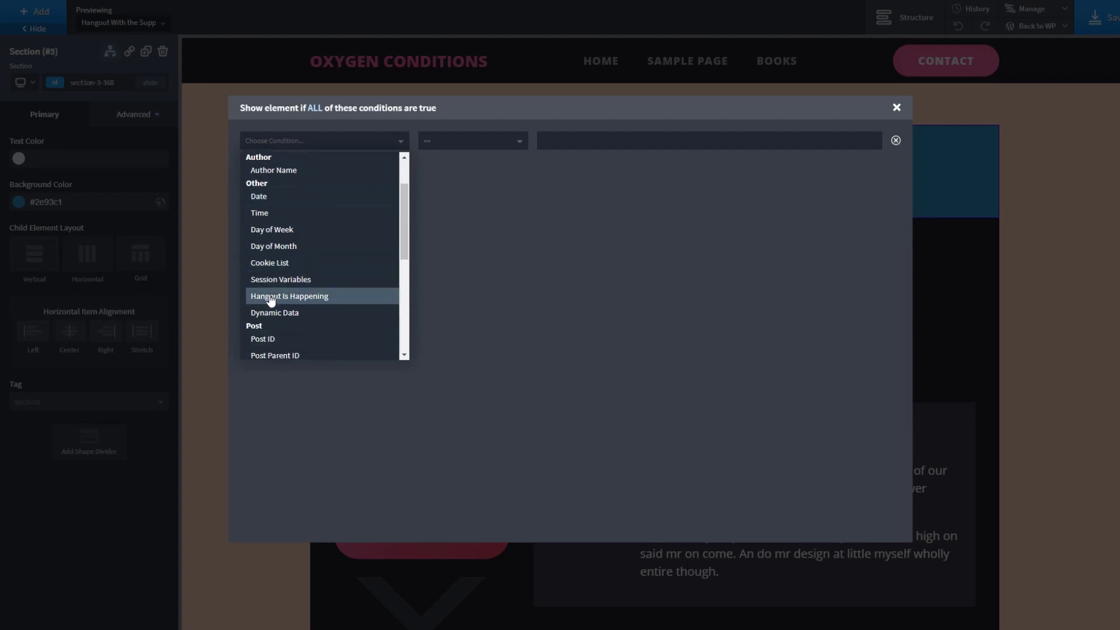
{"action": "left_click", "coordinate": [306, 302]}
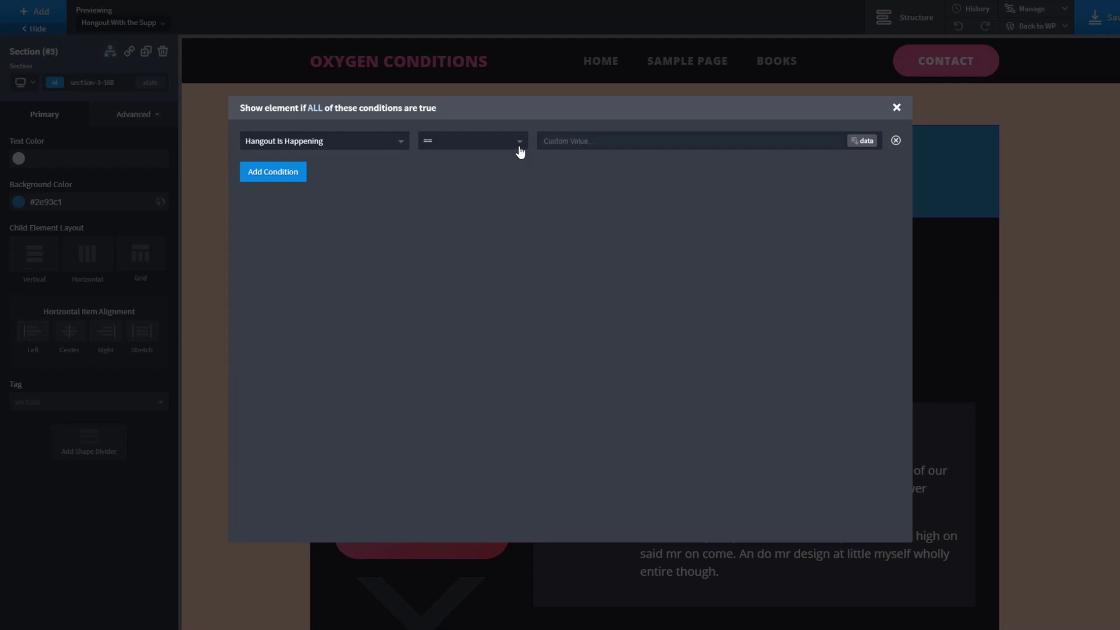
Step: Set the banner's condition to == true and save the template
{"action": "left_click", "coordinate": [520, 151]}
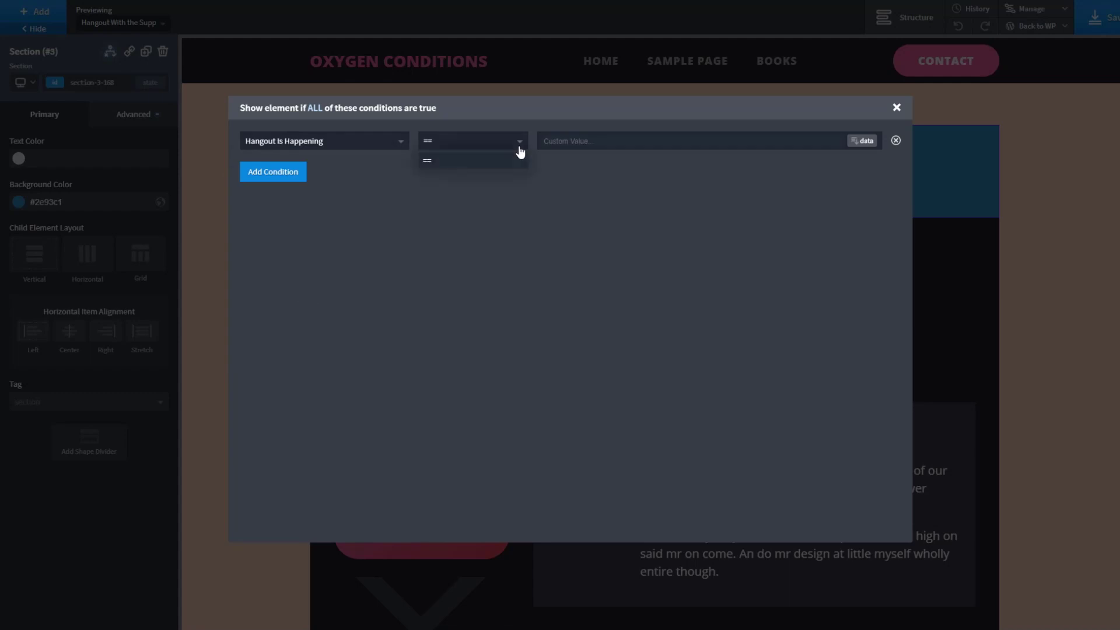
{"action": "left_click", "coordinate": [436, 155]}
{"action": "left_click", "coordinate": [565, 142]}
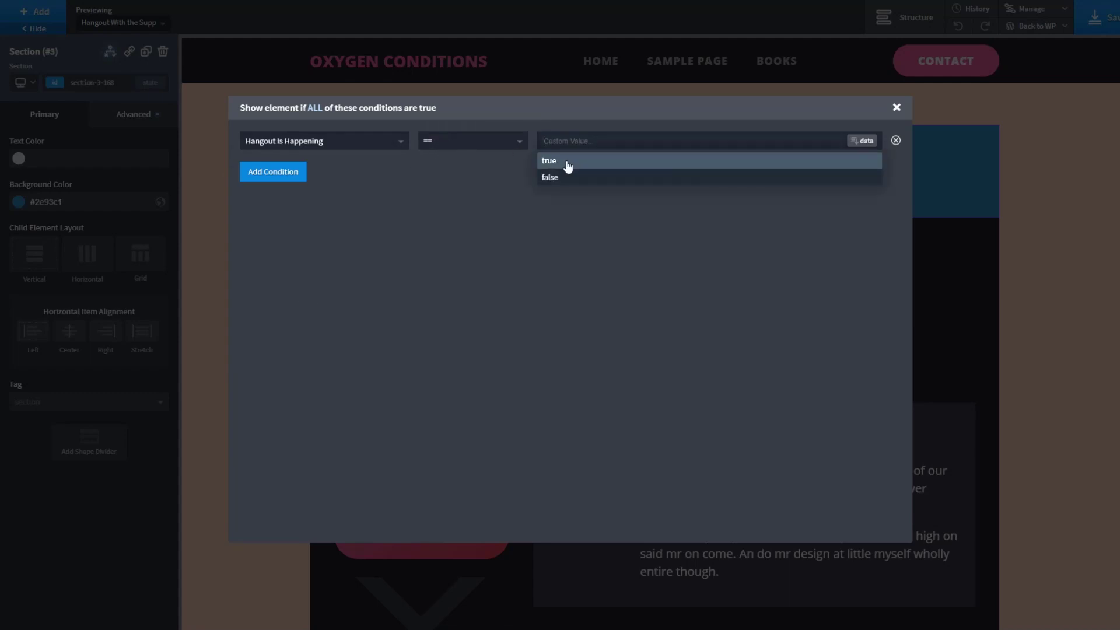
{"action": "left_click", "coordinate": [573, 167]}
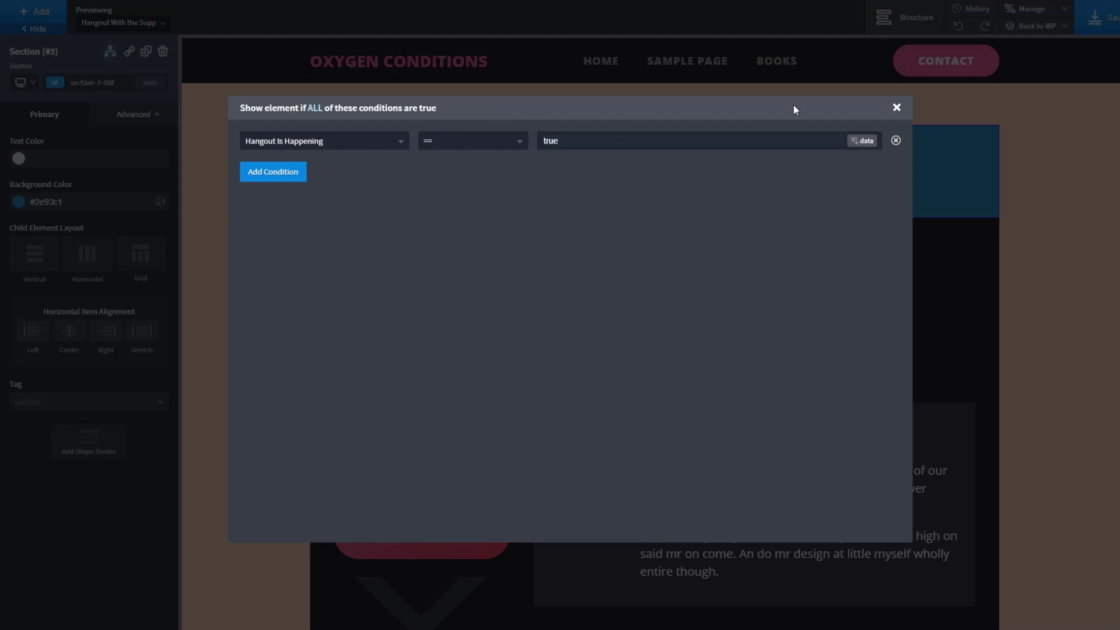
{"action": "left_click", "coordinate": [896, 108]}
{"action": "left_click", "coordinate": [1103, 17]}
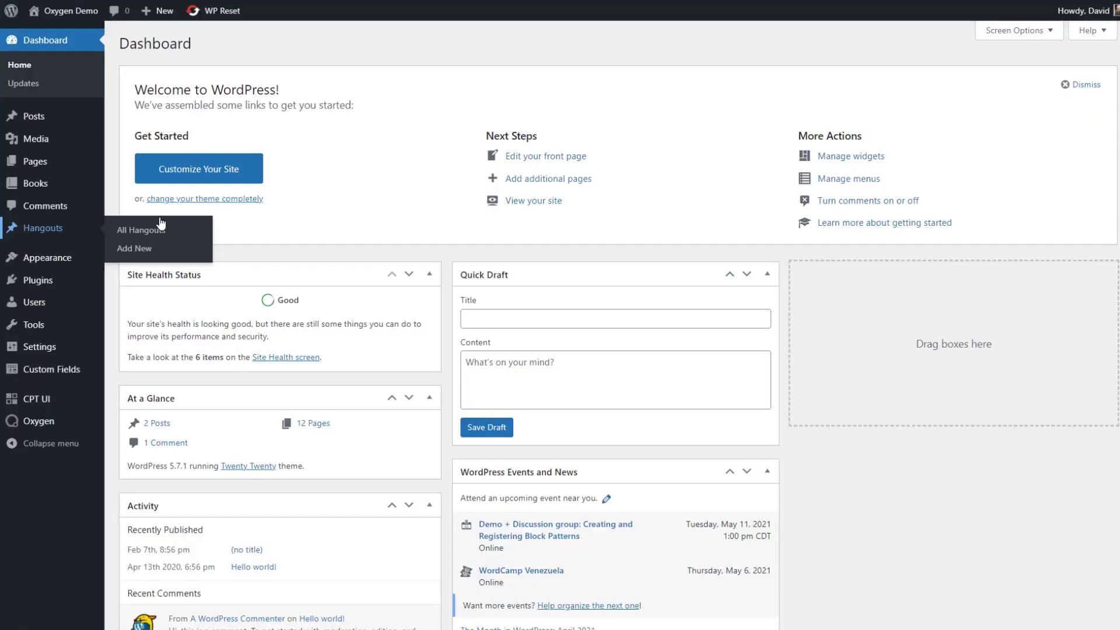
Step: View the published Support Team and Developer Team hangouts to check whether the banner appears on each
{"action": "left_click", "coordinate": [159, 225]}
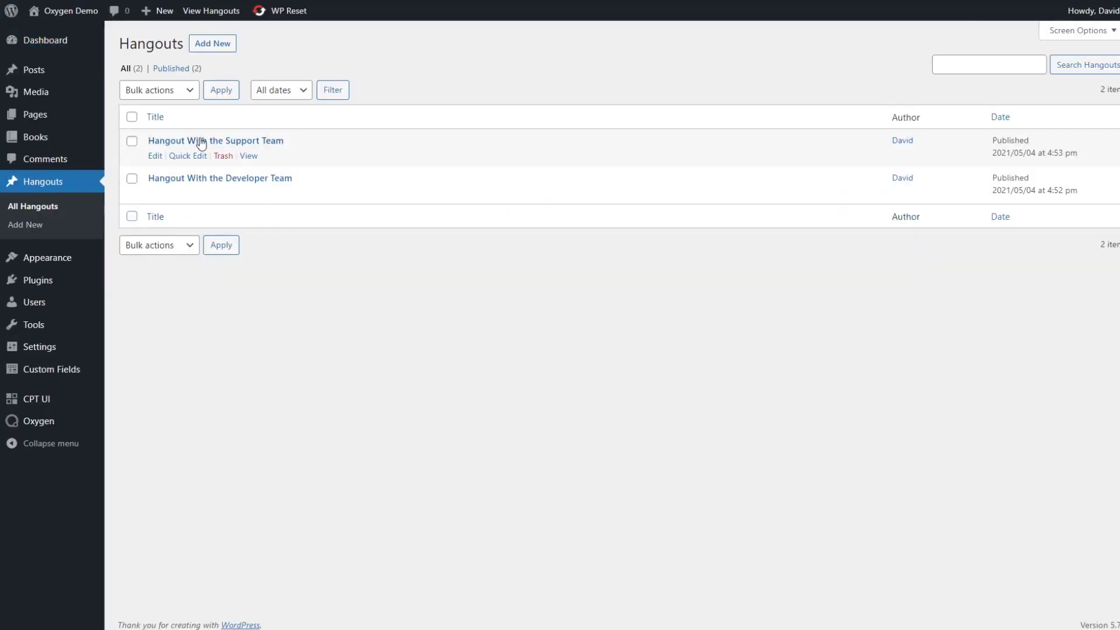
{"action": "right_click", "coordinate": [251, 157]}
{"action": "left_click", "coordinate": [267, 162]}
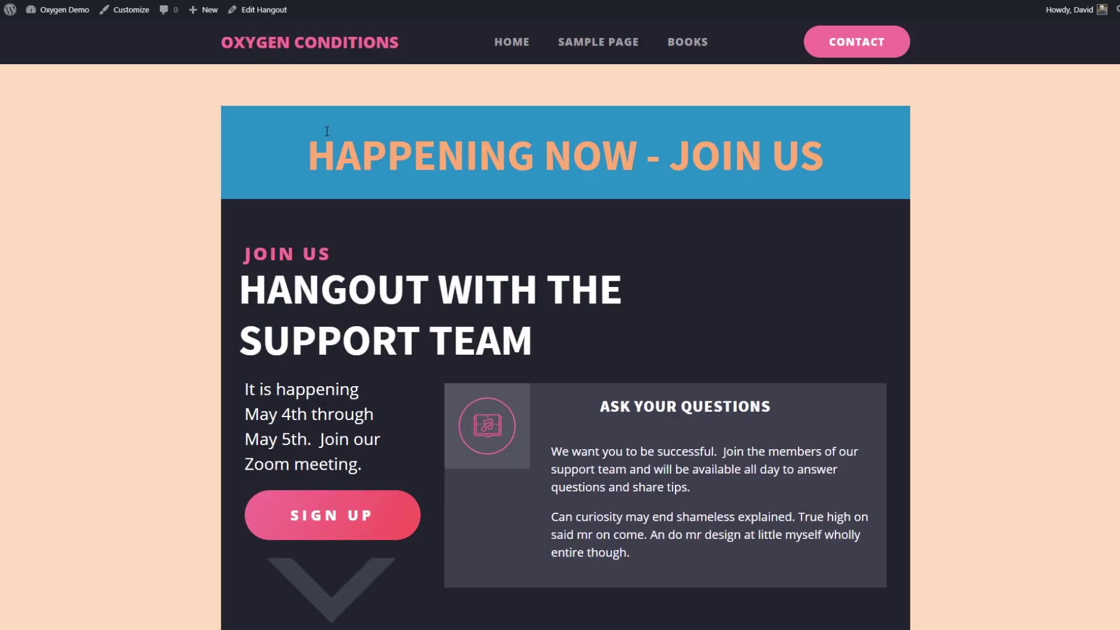
{"action": "left_click", "coordinate": [1097, 629]}
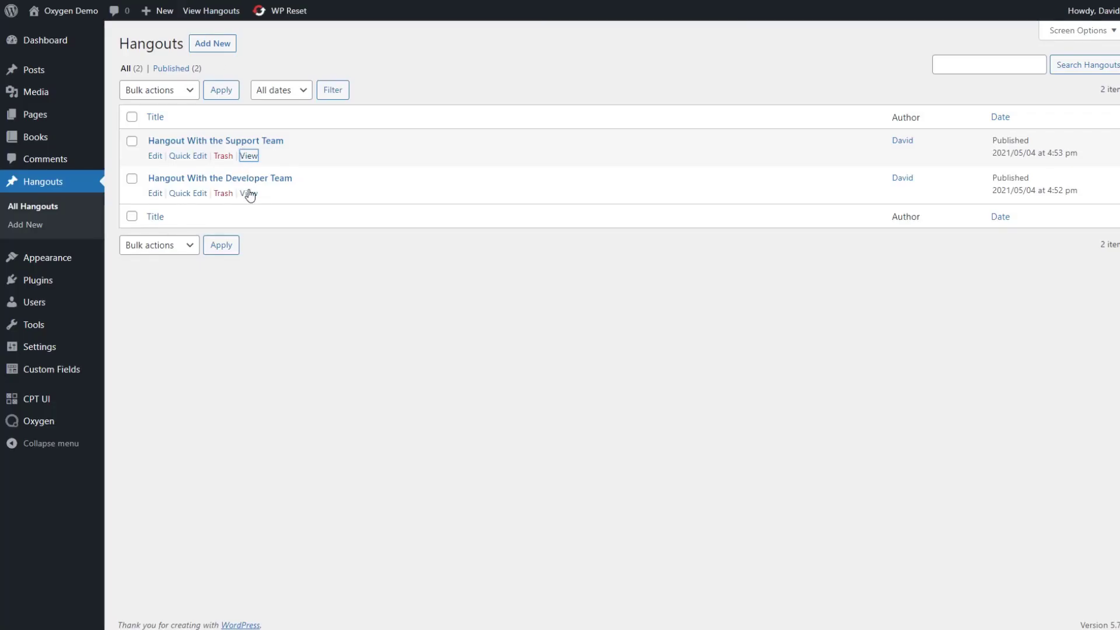
{"action": "left_click", "coordinate": [249, 193]}
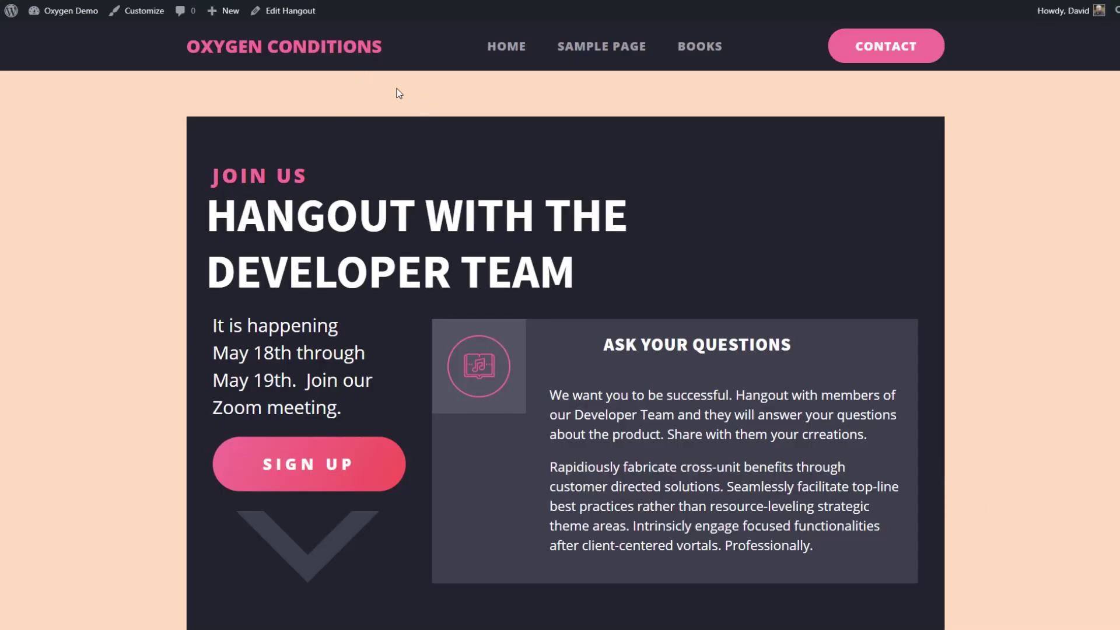
Step: Open the Oxygen IsHappening Custom Condition script and compare its hour check with the computer's current date and time
{"action": "left_click", "coordinate": [1054, 604]}
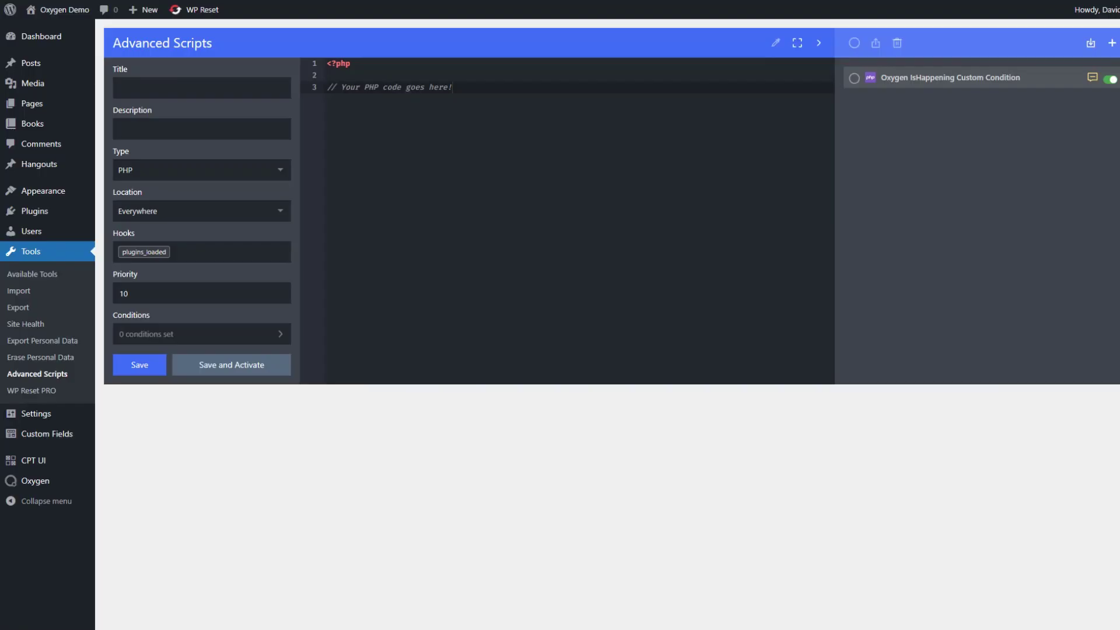
{"action": "left_click", "coordinate": [913, 81]}
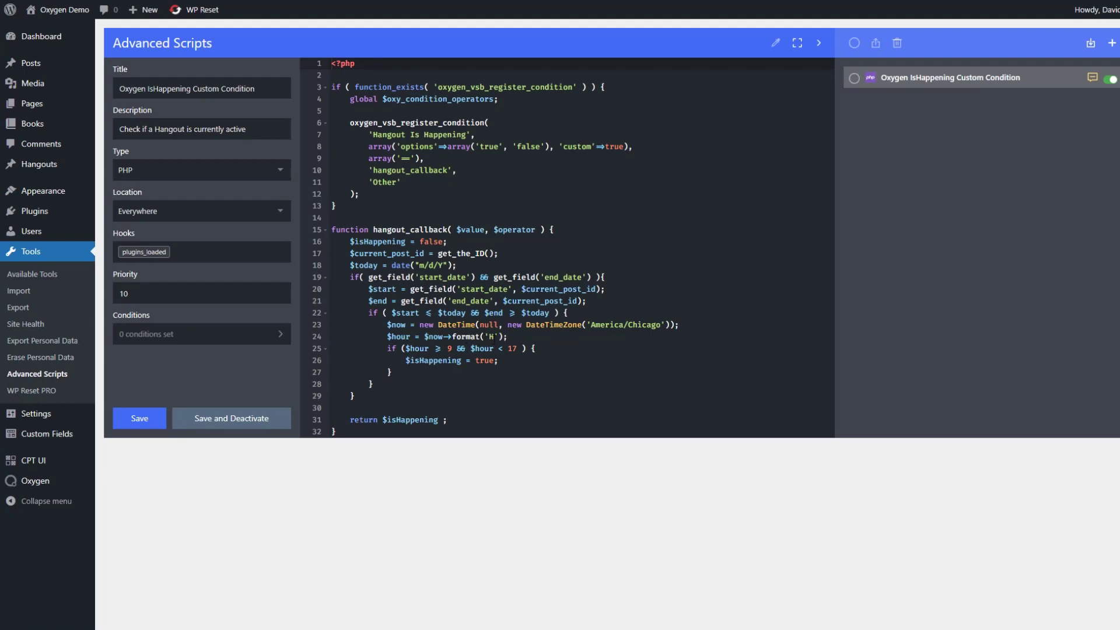
{"action": "left_click", "coordinate": [1119, 629]}
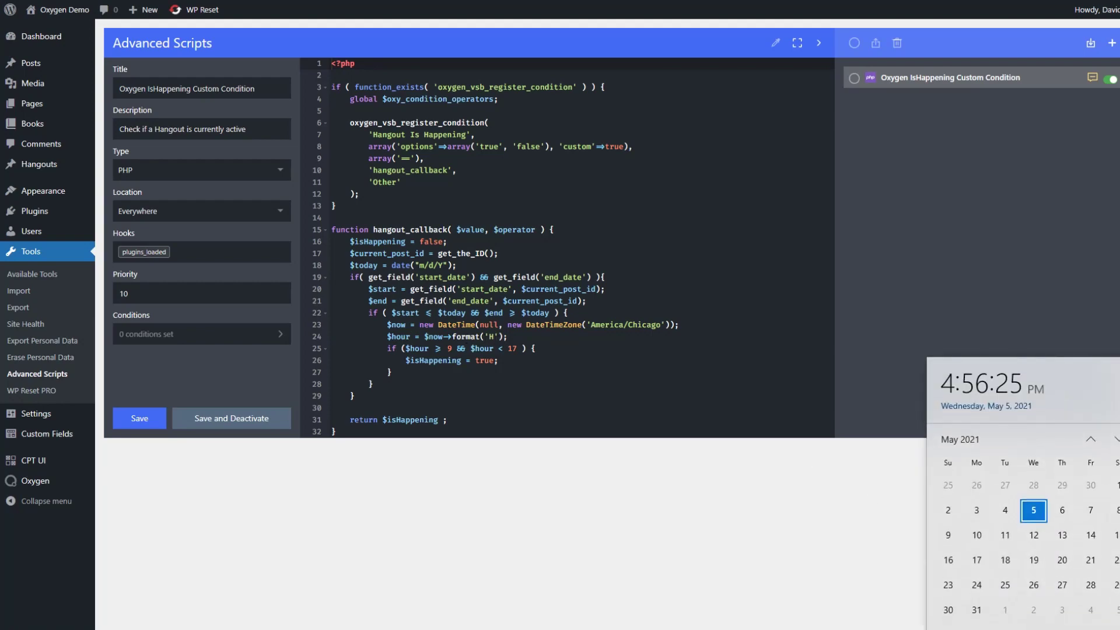
{"action": "left_click", "coordinate": [1119, 629]}
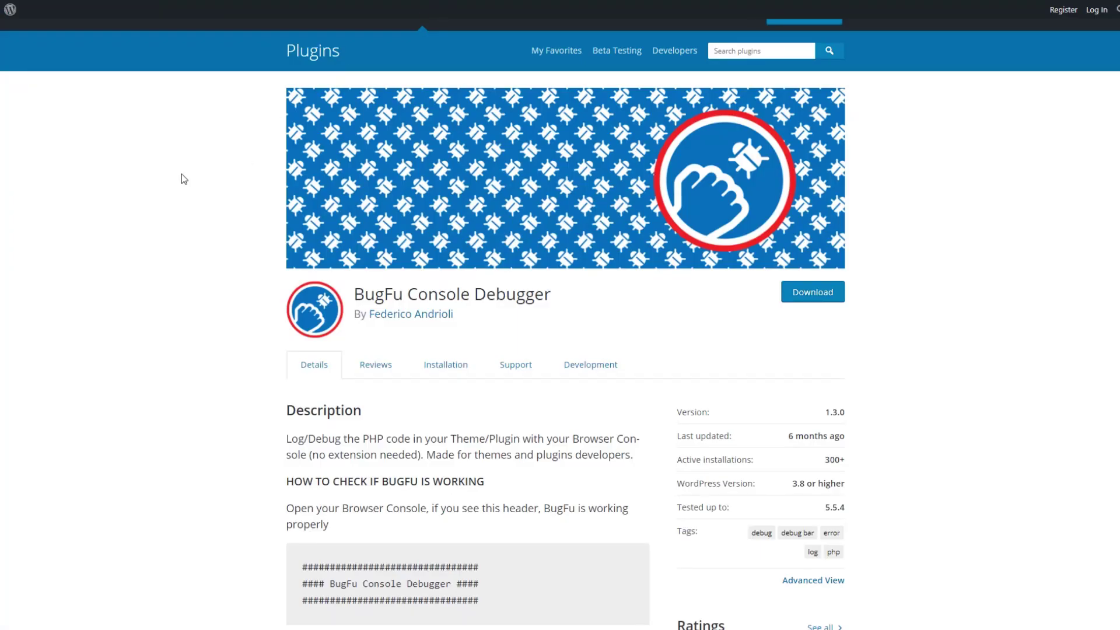
Step: Find the BugFu Console Debugger plugin by searching for "bugfu" in WordPress, and install and activate it
{"action": "scroll", "coordinate": [183, 174], "scroll_direction": "down", "scroll_amount": 2}
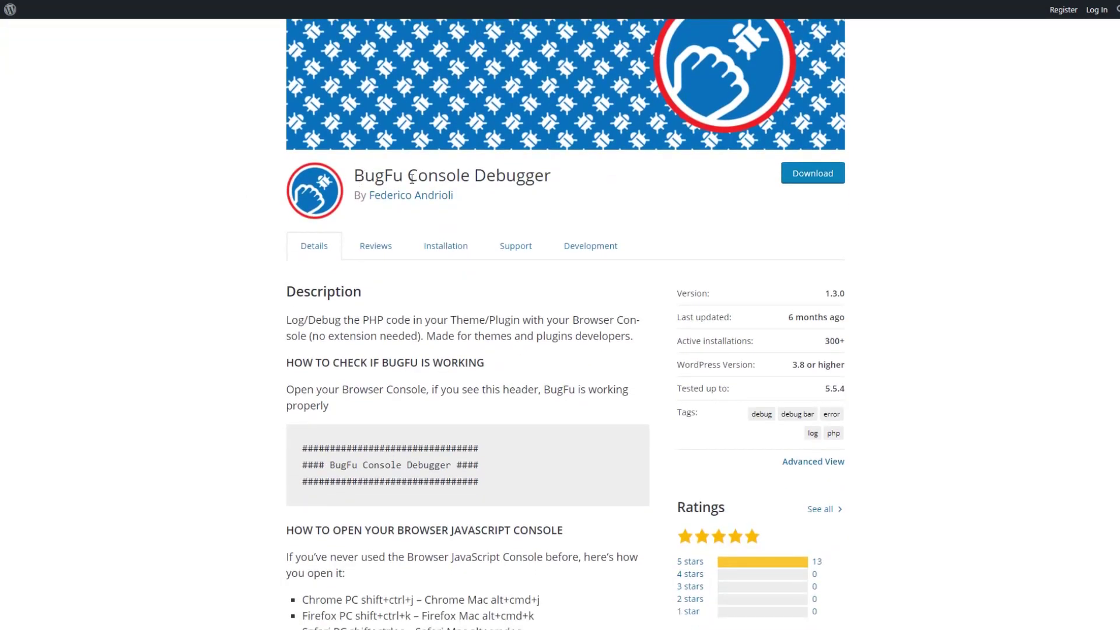
{"action": "scroll", "coordinate": [412, 178], "scroll_direction": "up", "scroll_amount": 3}
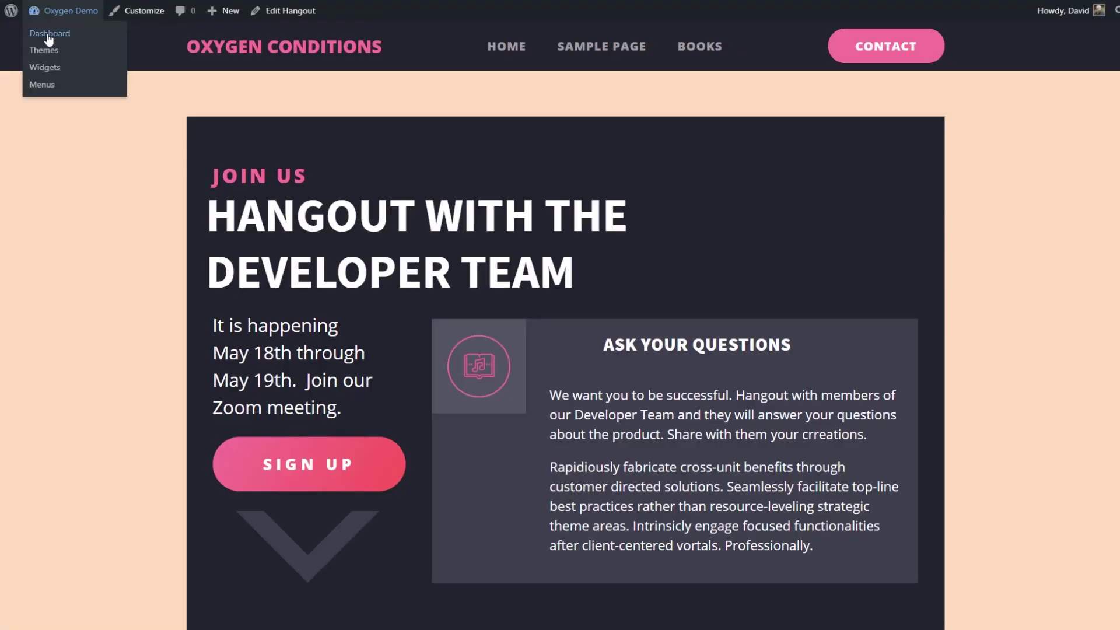
{"action": "left_click", "coordinate": [49, 36]}
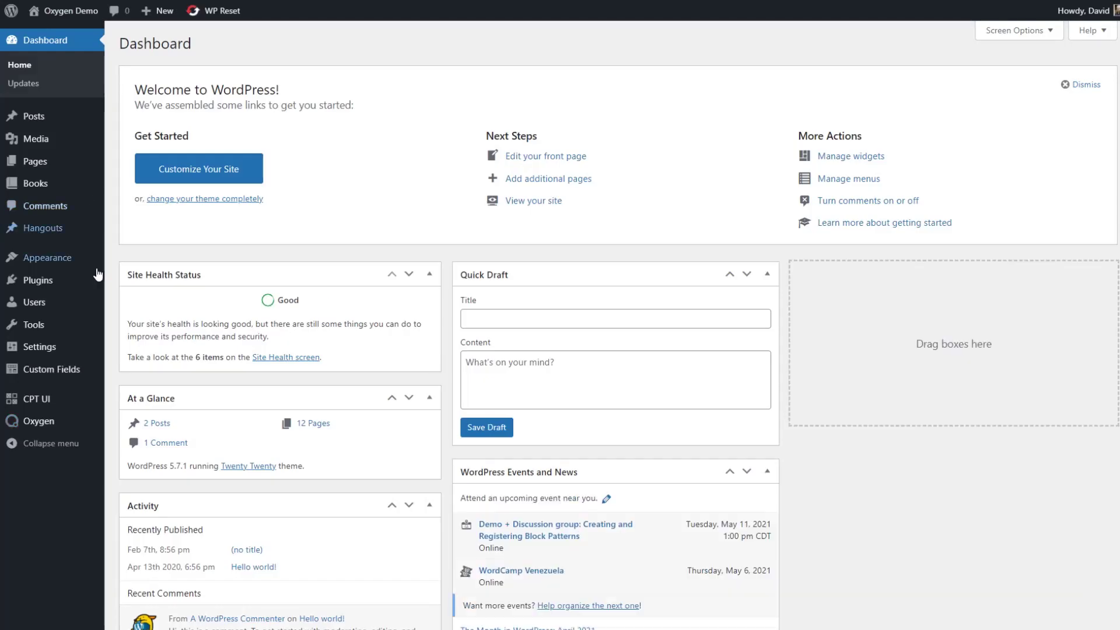
{"action": "mouse_move", "coordinate": [97, 279]}
{"action": "left_click", "coordinate": [125, 299]}
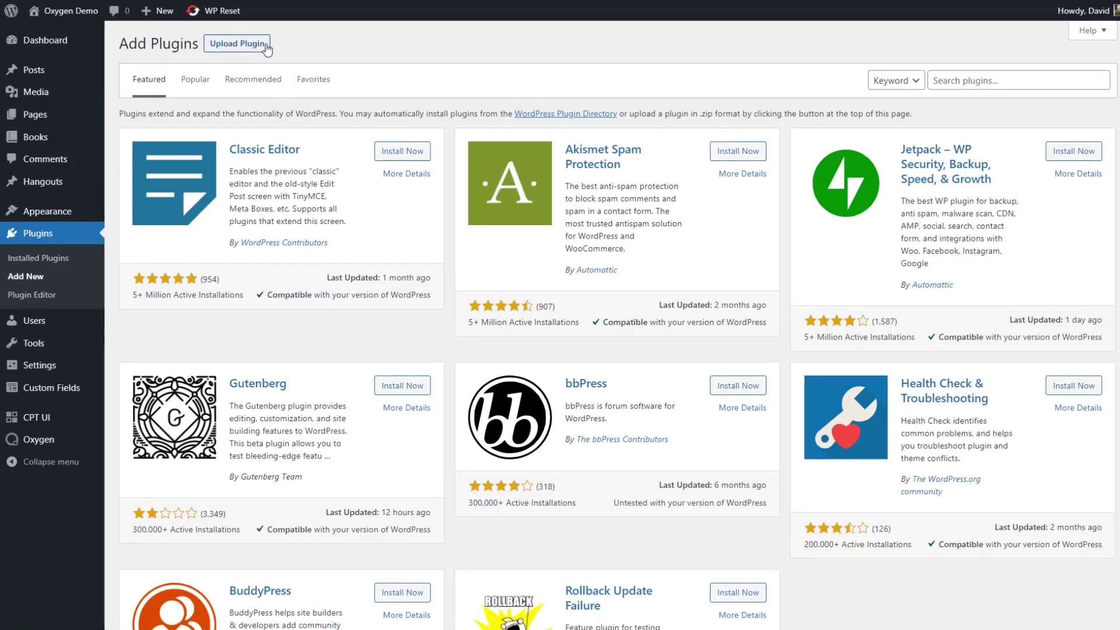
{"action": "left_click", "coordinate": [1018, 80]}
{"action": "type", "text": "bugfu"}
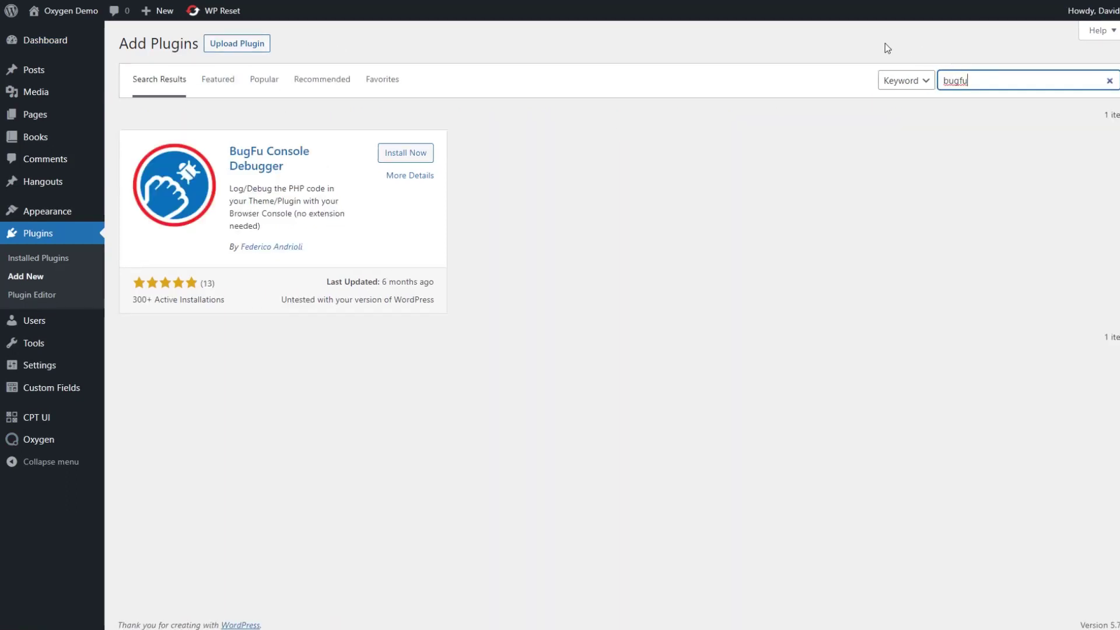
{"action": "left_click", "coordinate": [401, 154]}
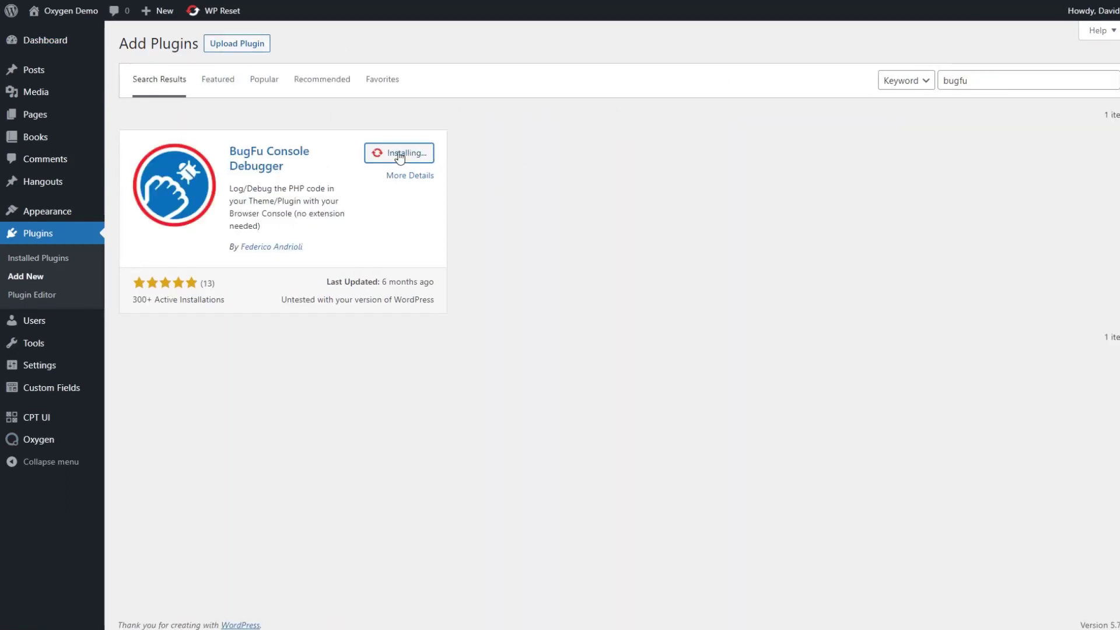
{"action": "left_click", "coordinate": [400, 157]}
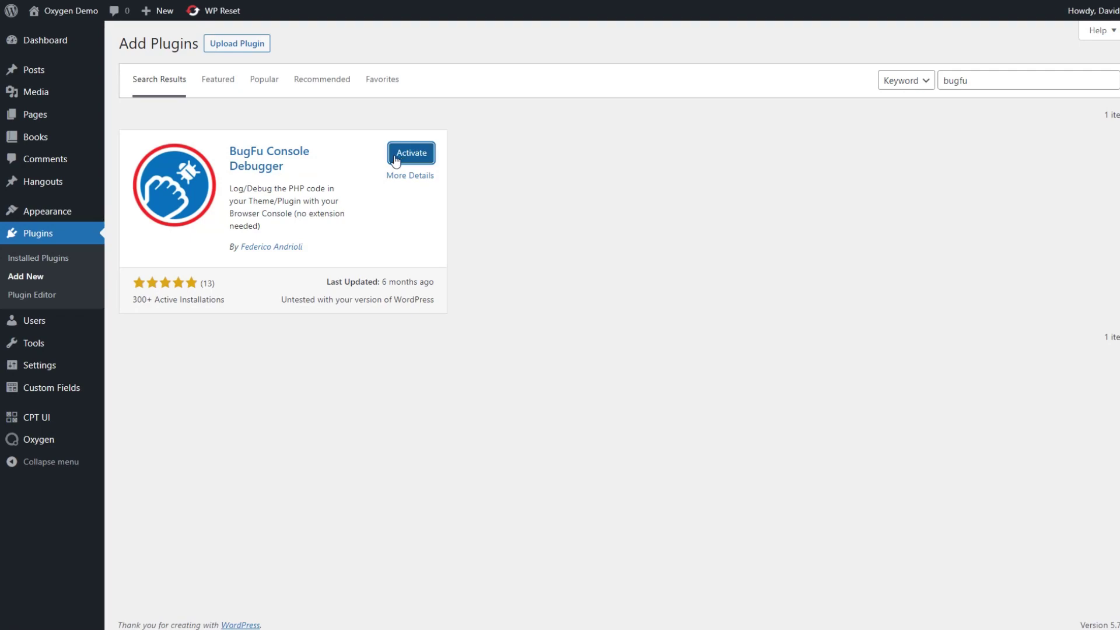
Step: Open the BugFu tool page and copy the BugFu::log($my_string_content); example line
{"action": "mouse_move", "coordinate": [29, 348]}
{"action": "left_click", "coordinate": [129, 455]}
{"action": "scroll", "coordinate": [252, 374], "scroll_direction": "down", "scroll_amount": 1}
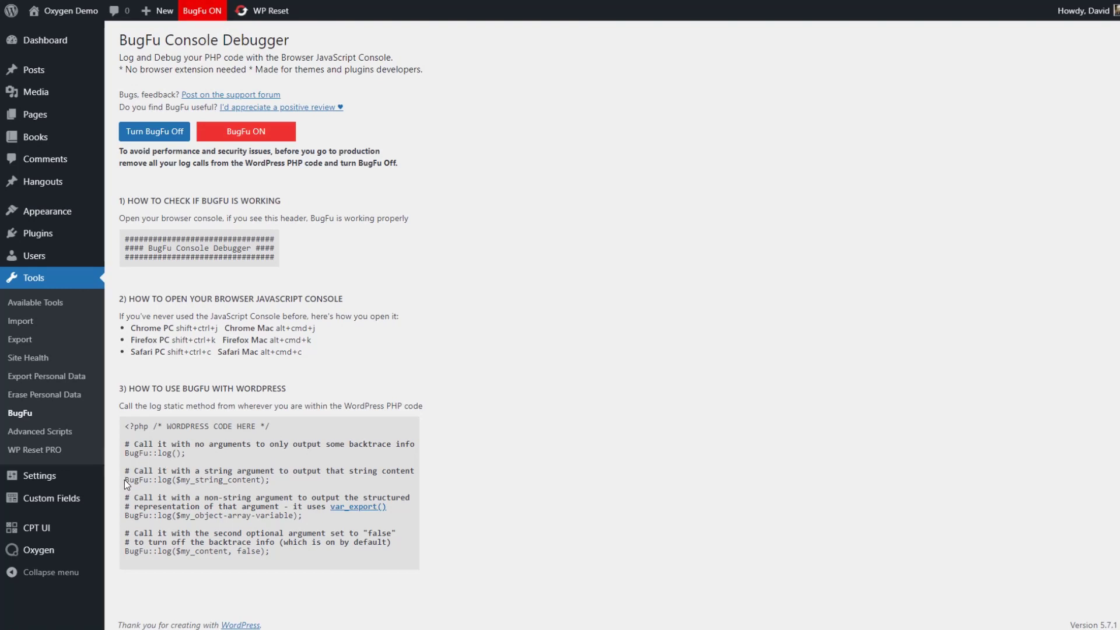
{"action": "left_click_drag", "start_coordinate": [124, 480], "coordinate": [284, 482]}
{"action": "key", "text": "ctrl+c"}
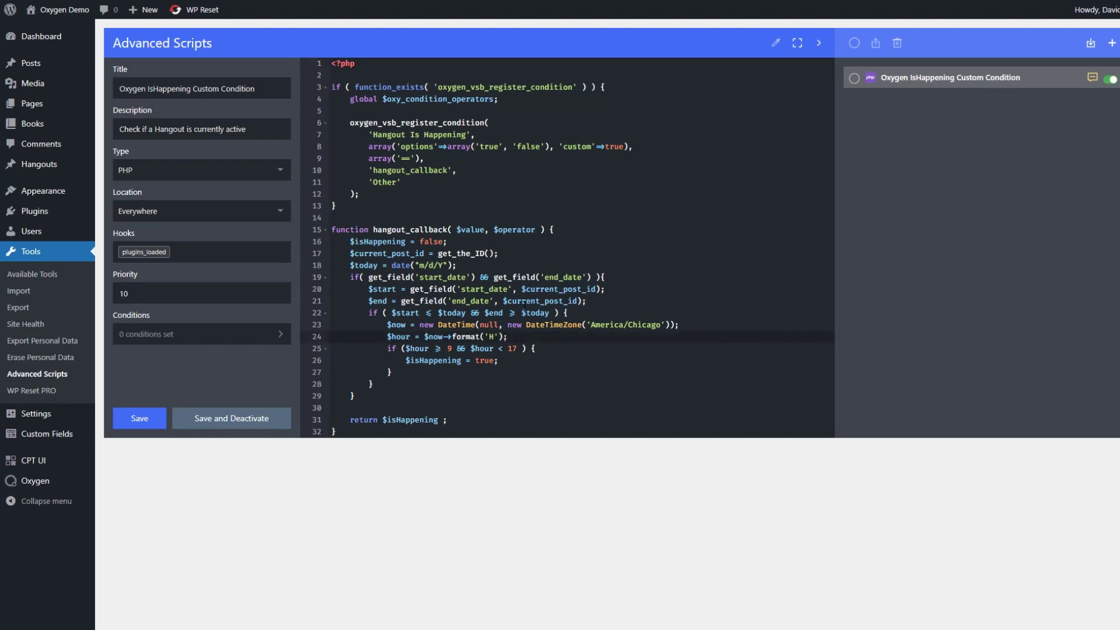
Step: Paste the BugFu::log call on a new line below the $hour assignment in hangout_callback and indent it to match
{"action": "key", "text": "Return"}
{"action": "key", "text": "ctrl+v"}
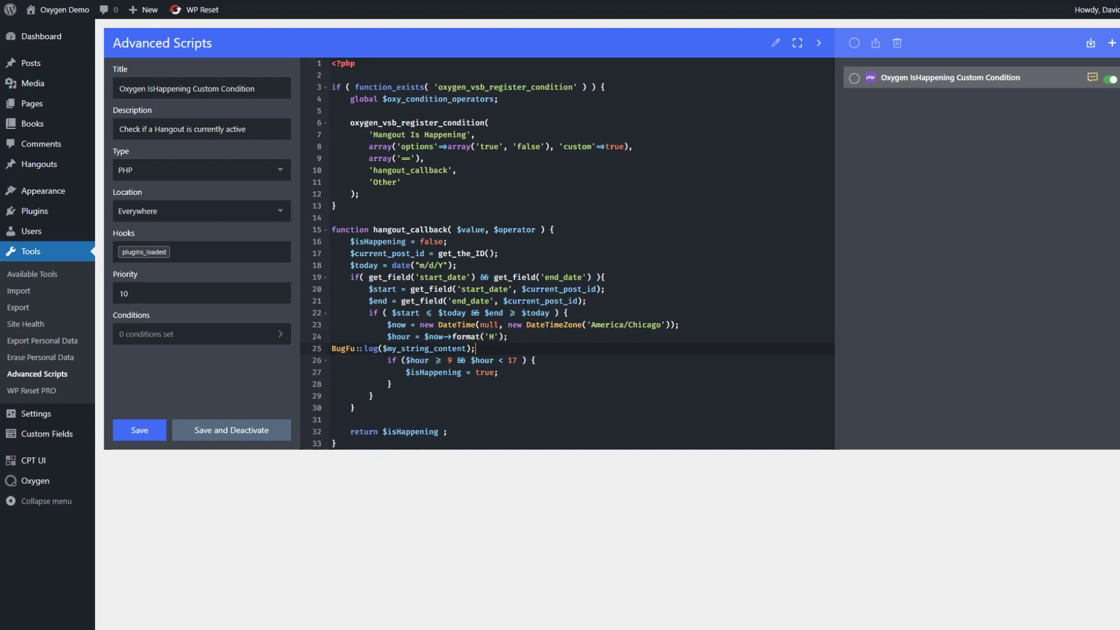
{"action": "key", "text": "Tab"}
{"action": "key", "text": "Tab"}
{"action": "key", "text": "Tab"}
{"action": "key", "text": "Up"}
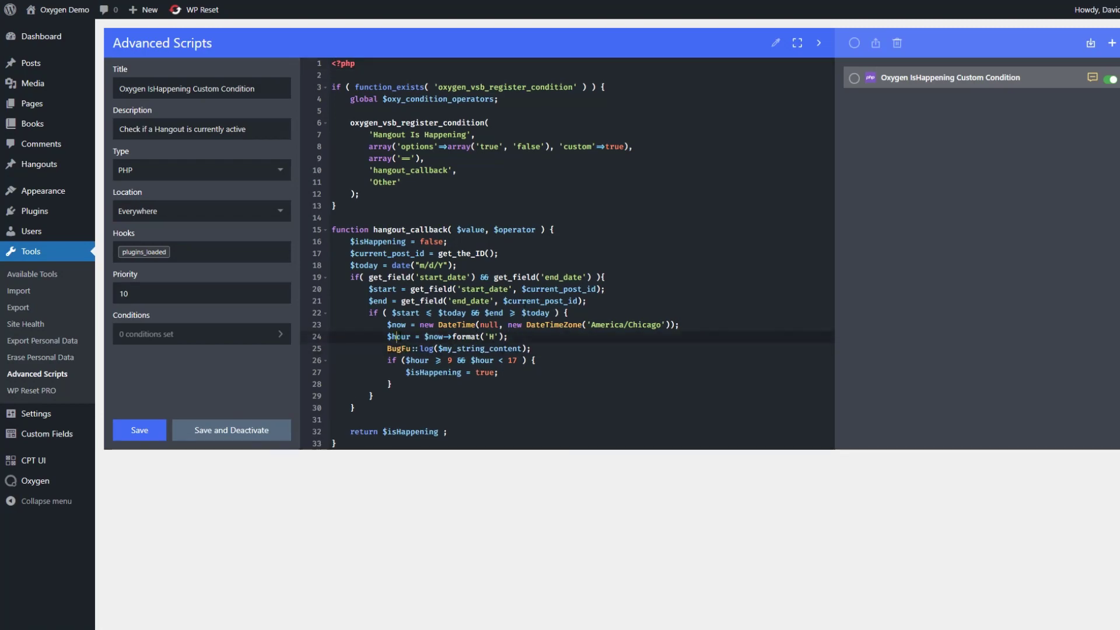
Step: Replace the argument of the BugFu::log call with $hour and save the script
{"action": "double_click", "coordinate": [462, 348]}
{"action": "type", "text": "$hour"}
{"action": "left_click", "coordinate": [138, 423]}
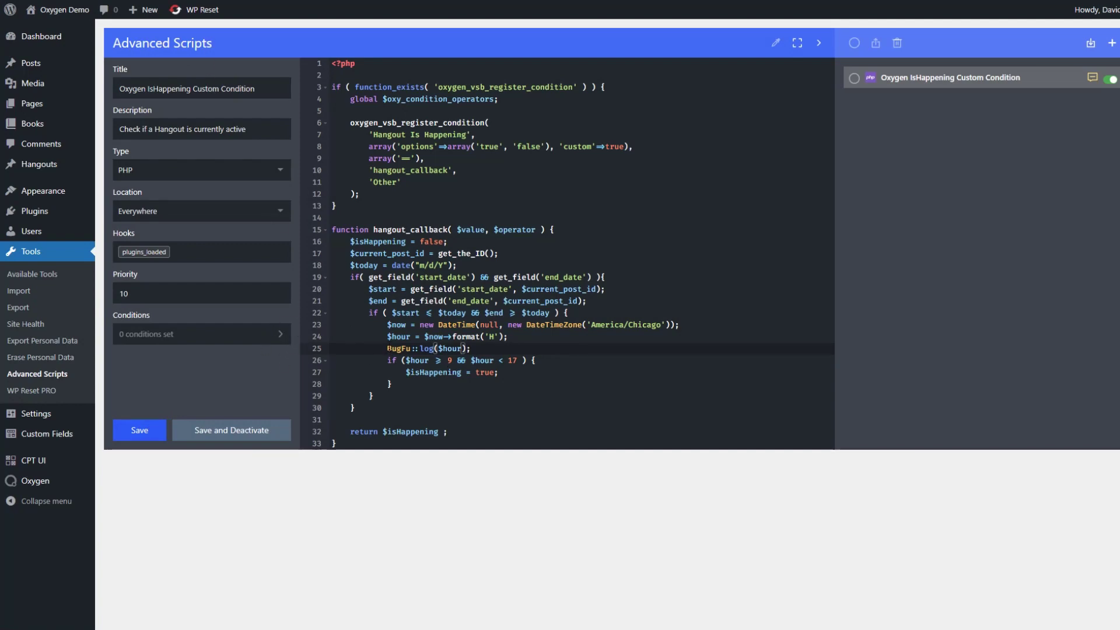
Step: Try saving the script with a colon in place of the semicolon that ends the BugFu::log($hour) line
{"action": "left_click", "coordinate": [480, 349]}
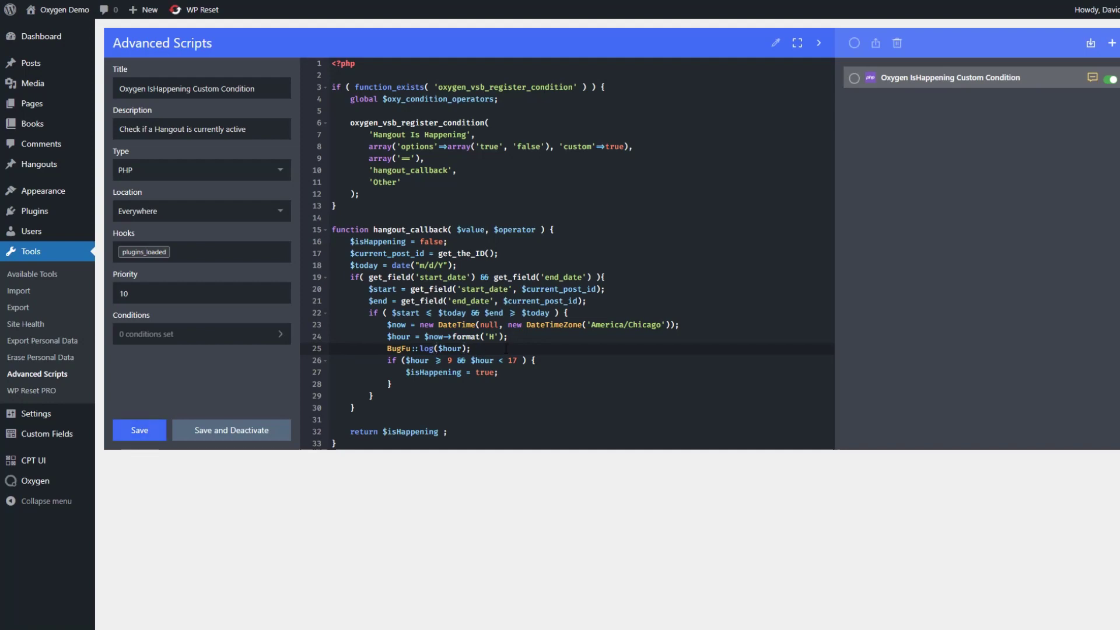
{"action": "key", "text": "BackSpace"}
{"action": "key", "text": "BackSpace"}
{"action": "key", "text": "BackSpace"}
{"action": "type", "text": ":"}
{"action": "mouse_move", "coordinate": [305, 350]}
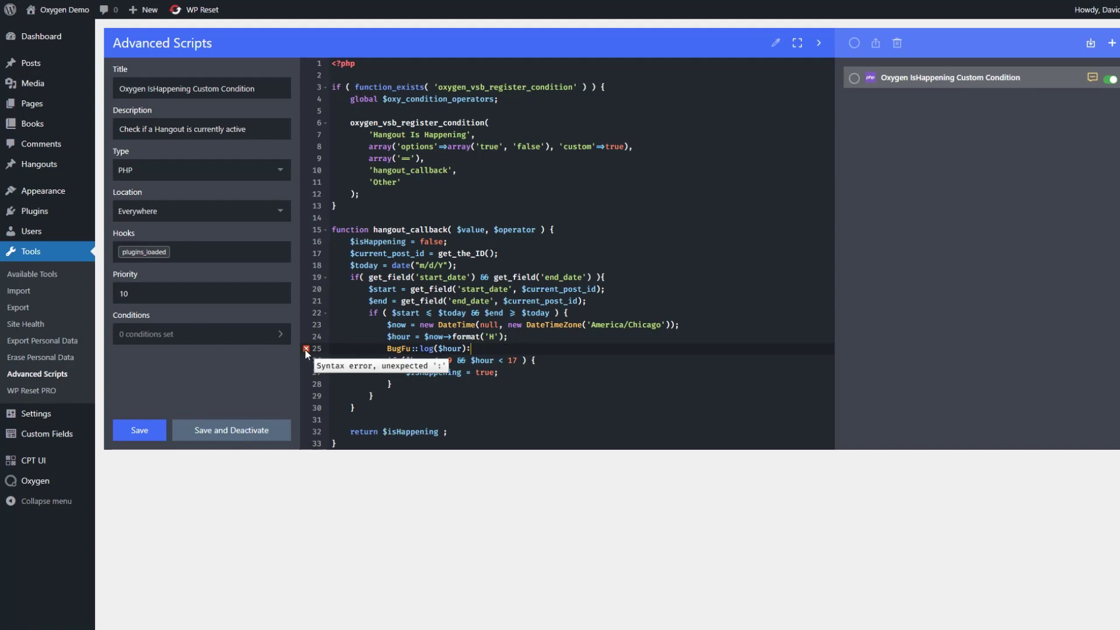
{"action": "left_click", "coordinate": [141, 433]}
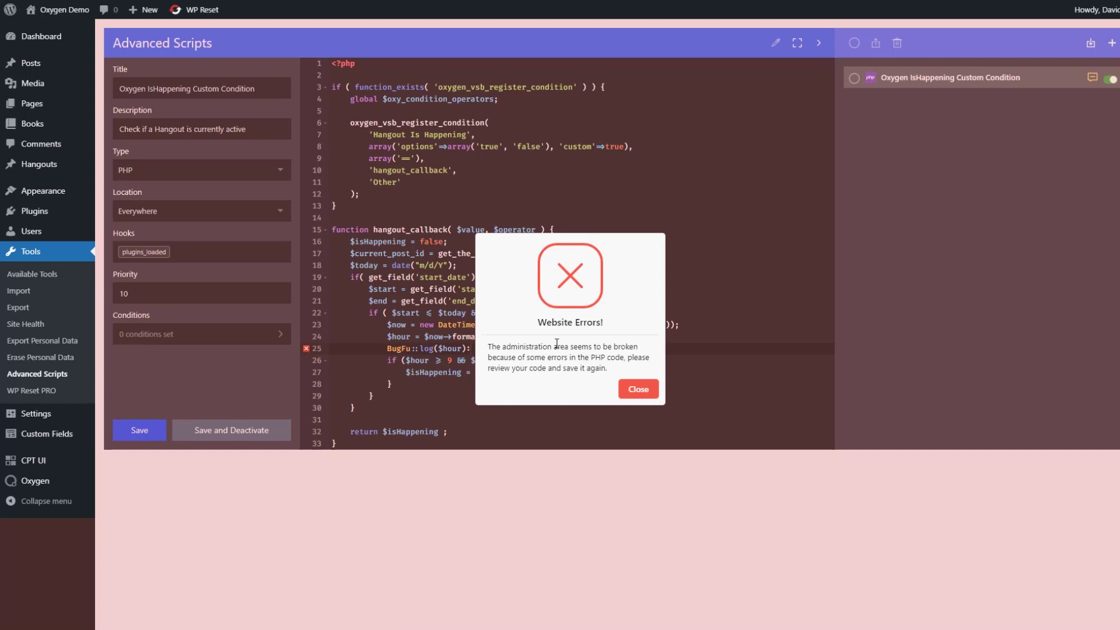
{"action": "left_click", "coordinate": [638, 389]}
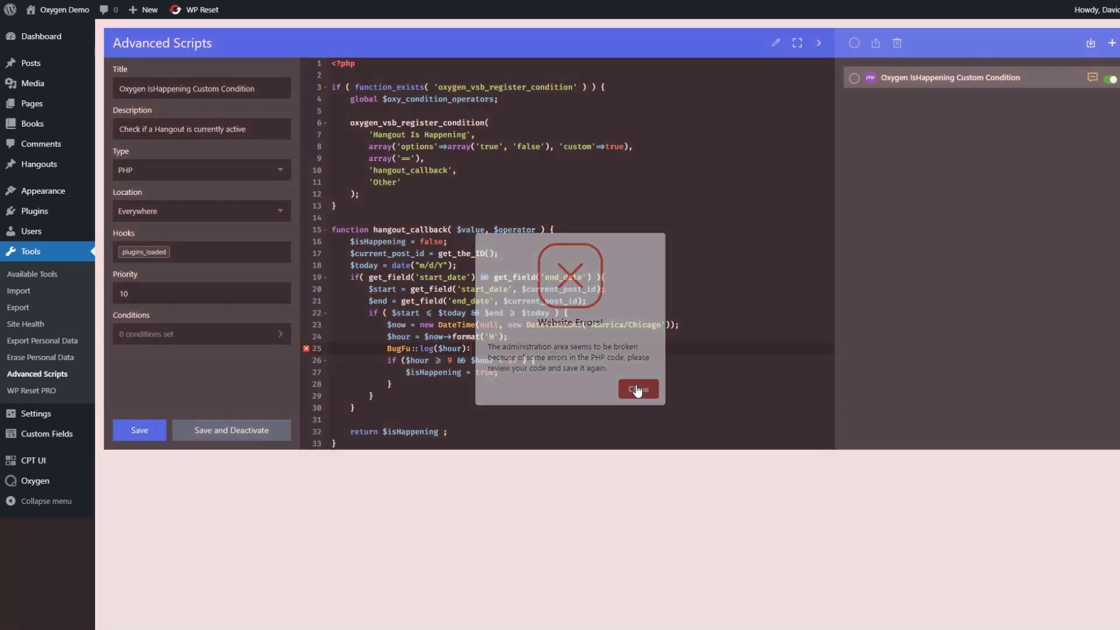
{"action": "left_click", "coordinate": [148, 431]}
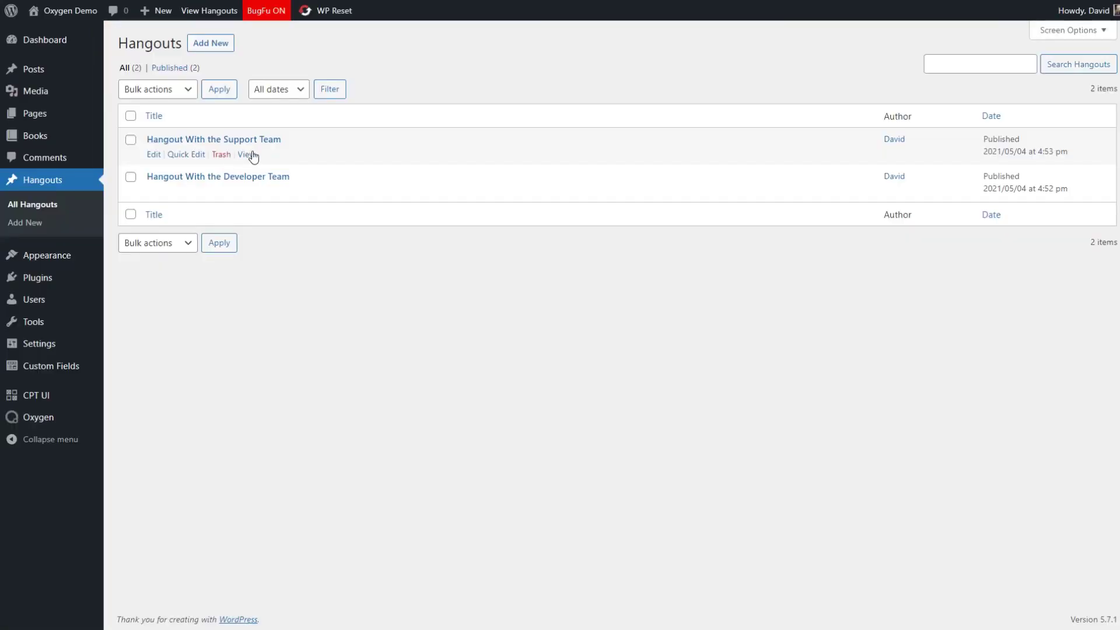
Step: View the Support Team hangout, check the computer's clock, and inspect the BugFu output in the browser's developer console
{"action": "left_click", "coordinate": [251, 154]}
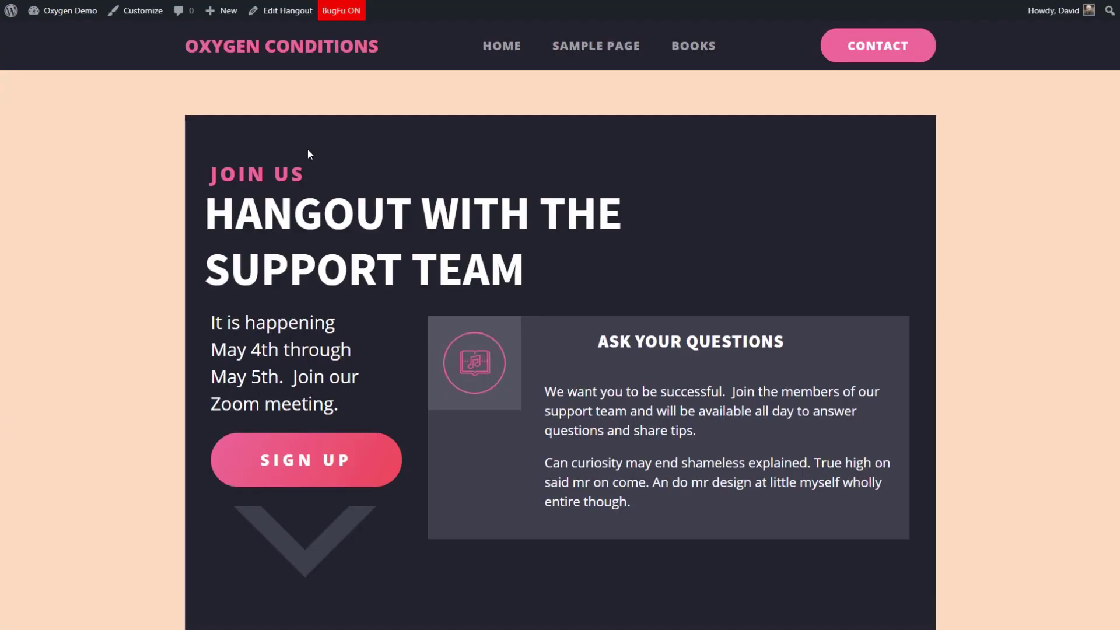
{"action": "left_click", "coordinate": [1079, 628]}
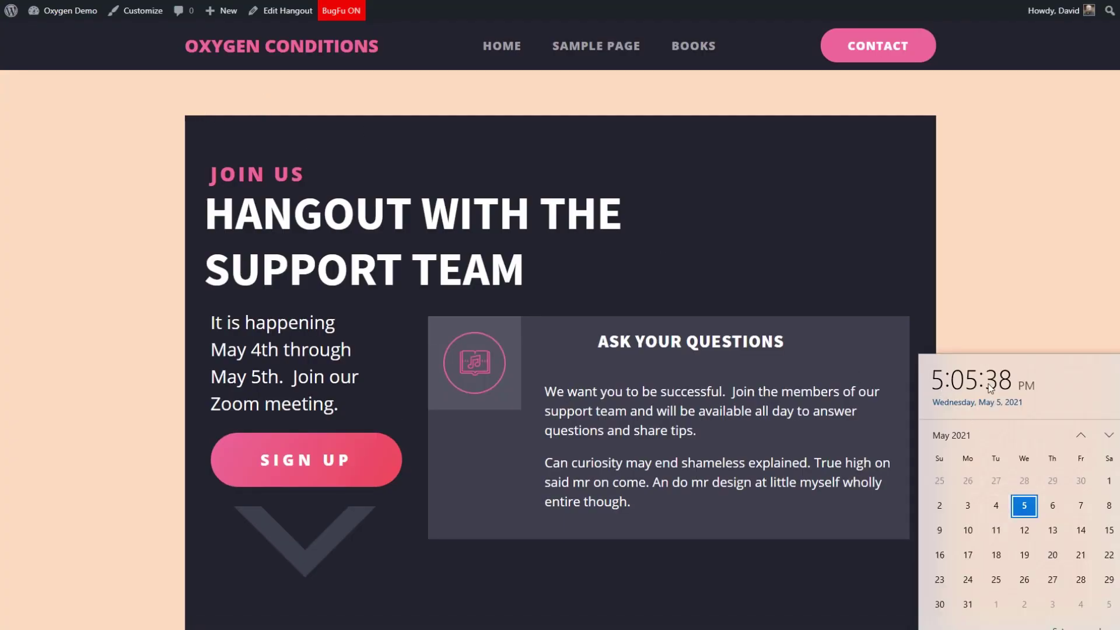
{"action": "right_click", "coordinate": [340, 100]}
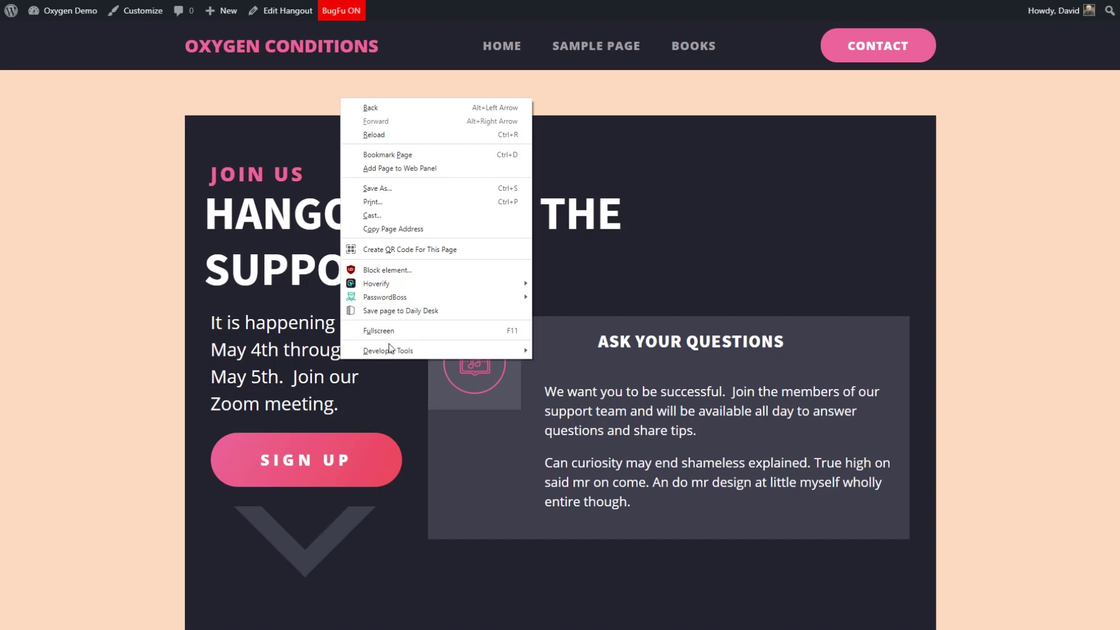
{"action": "mouse_move", "coordinate": [447, 352]}
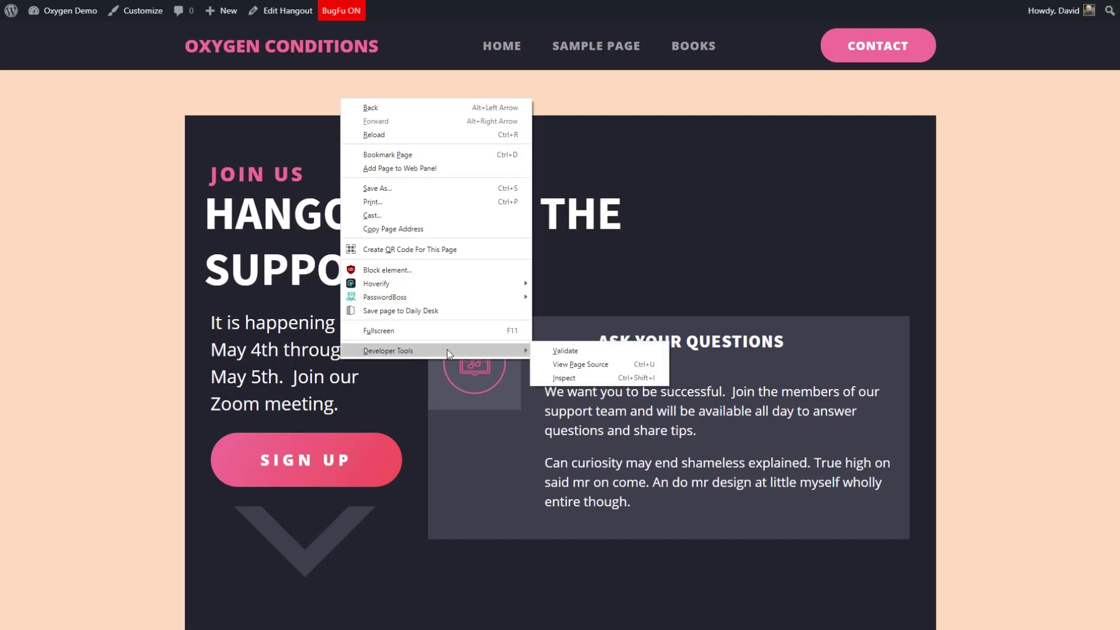
{"action": "left_click", "coordinate": [559, 378]}
{"action": "left_click", "coordinate": [645, 235]}
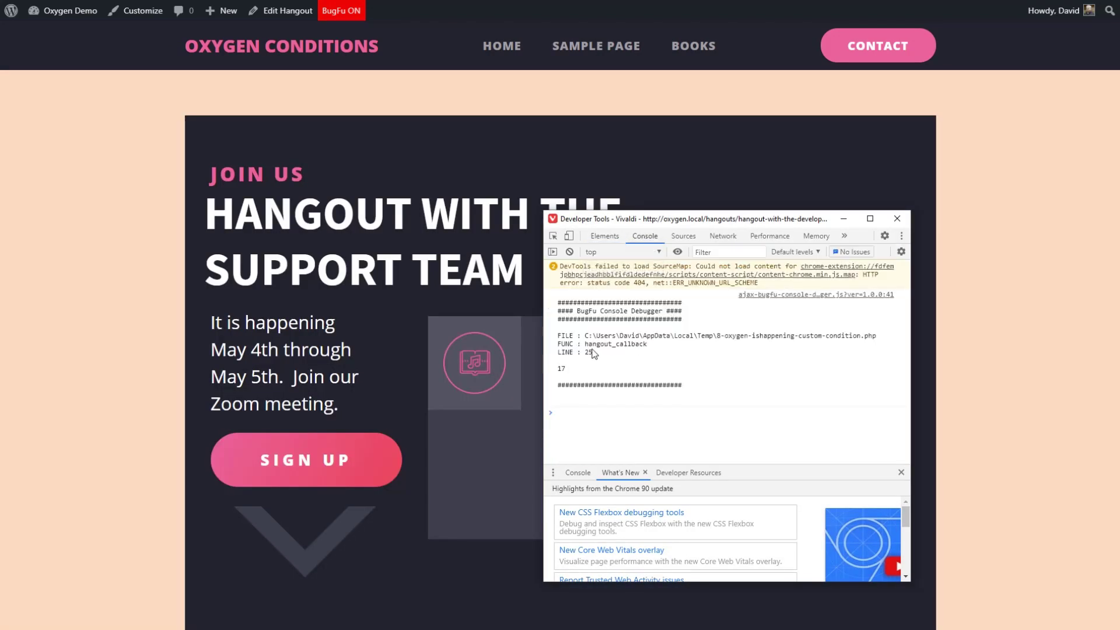